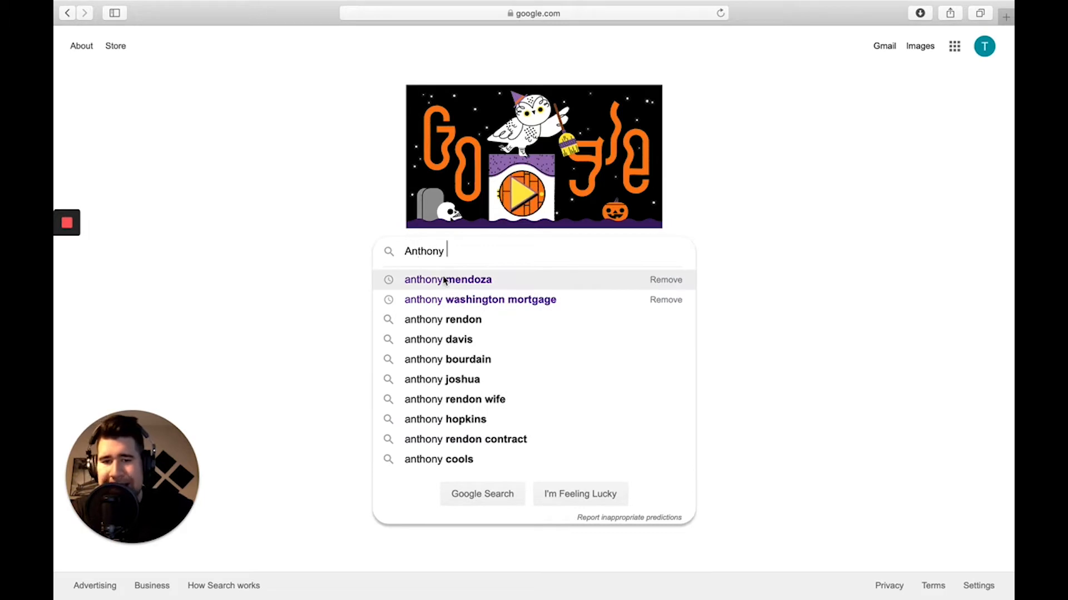
Search Google for the agent's full name and review the results.
click(443, 280)
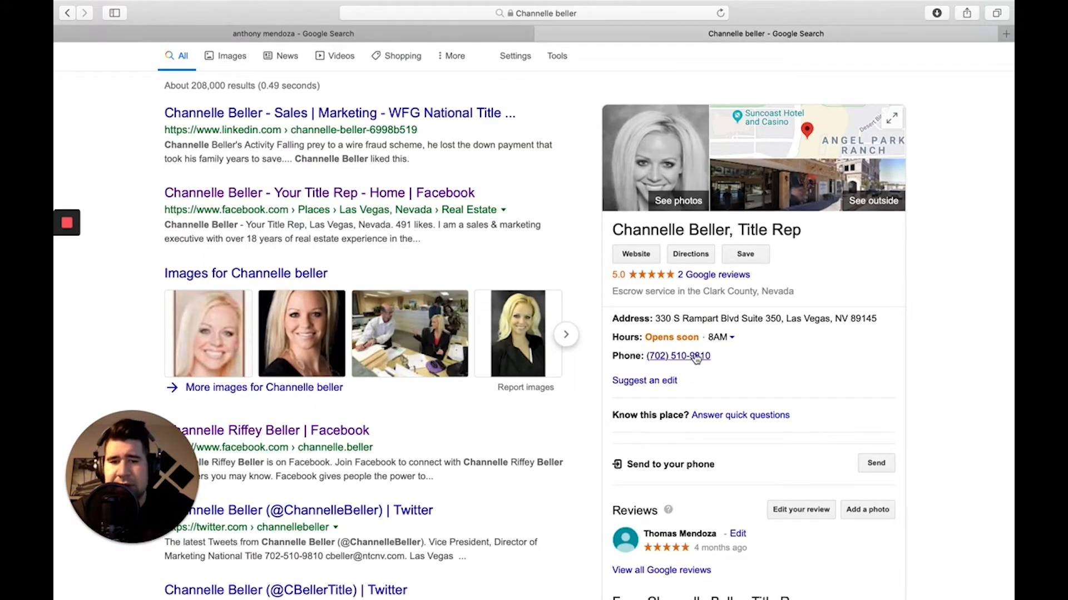
scroll(700, 351, down, 2)
scroll(690, 370, up, 4)
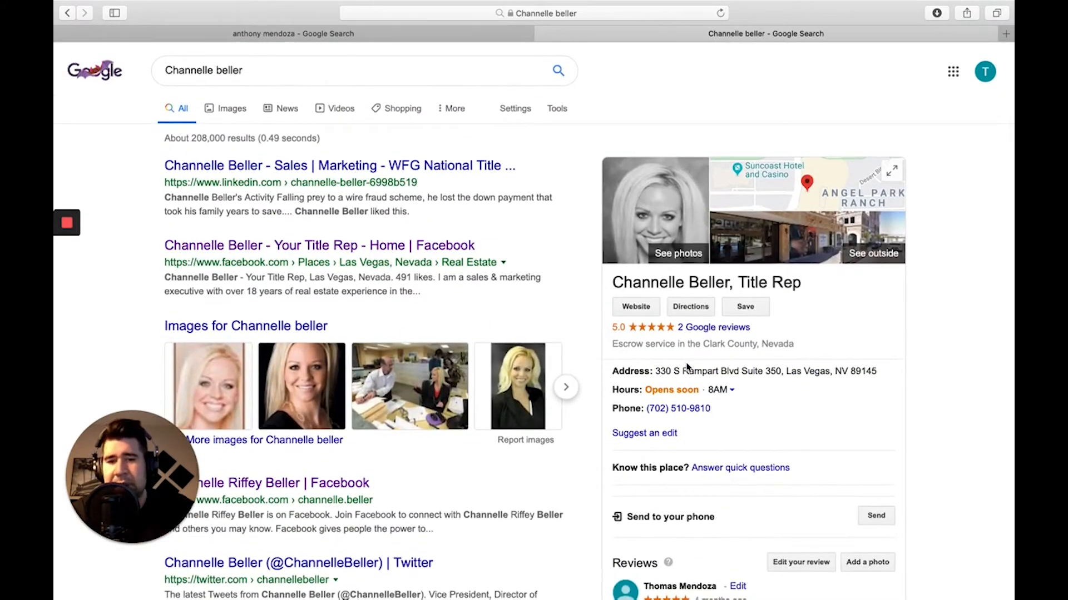
click(455, 35)
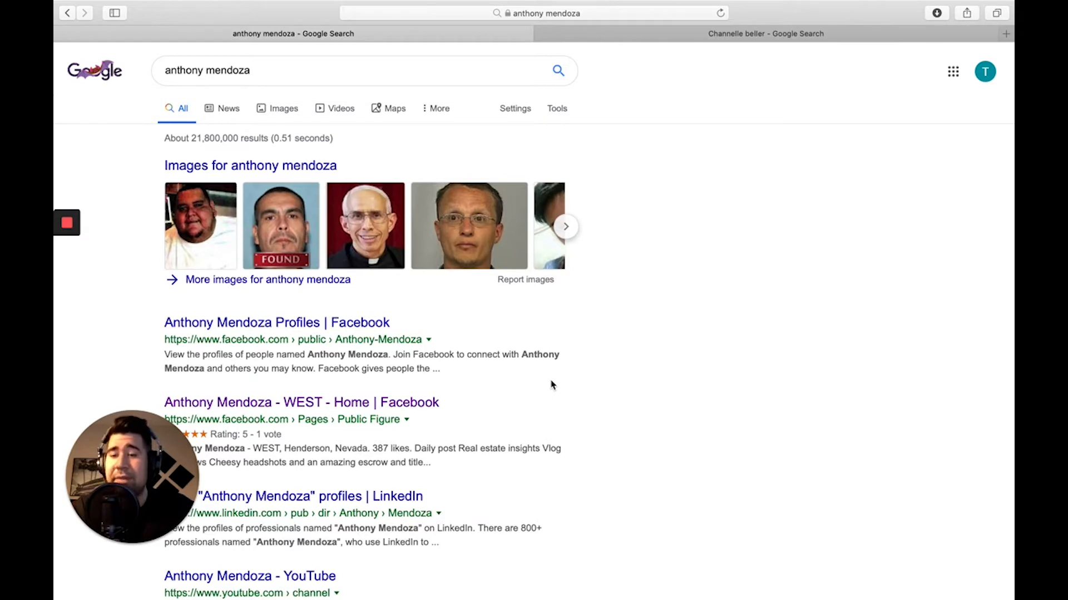
Compare with the other agent's listing in the second tab, then return to the name results.
click(766, 33)
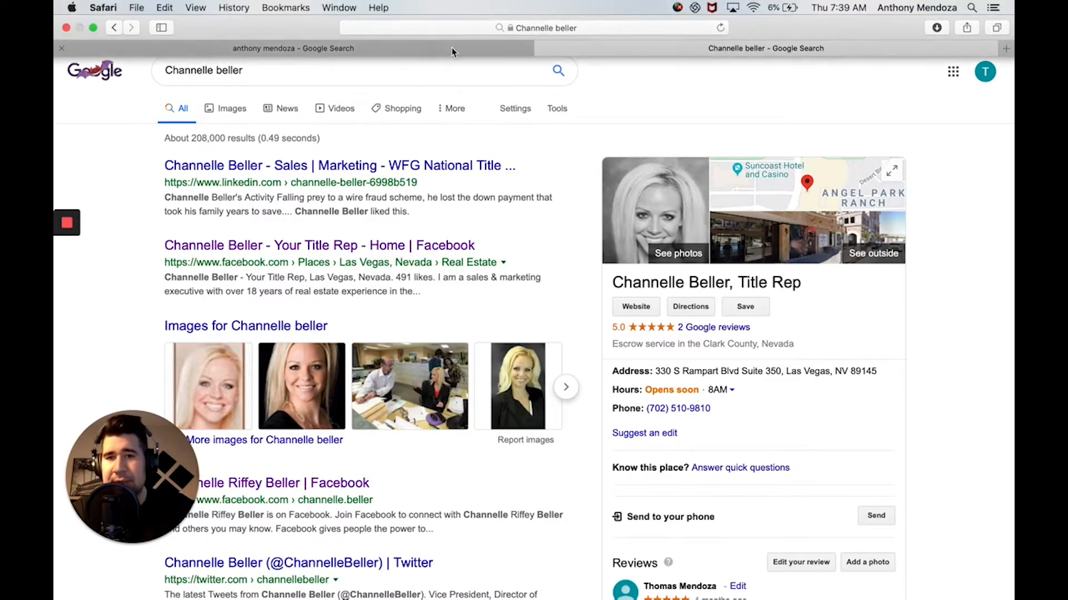
click(452, 49)
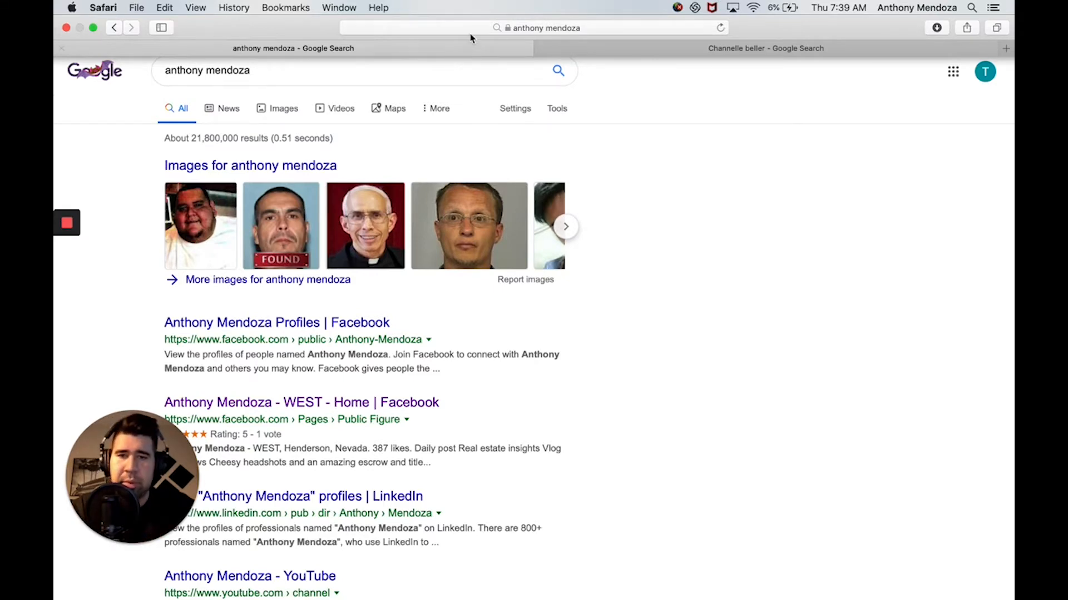
click(559, 26)
key(BackSpace)
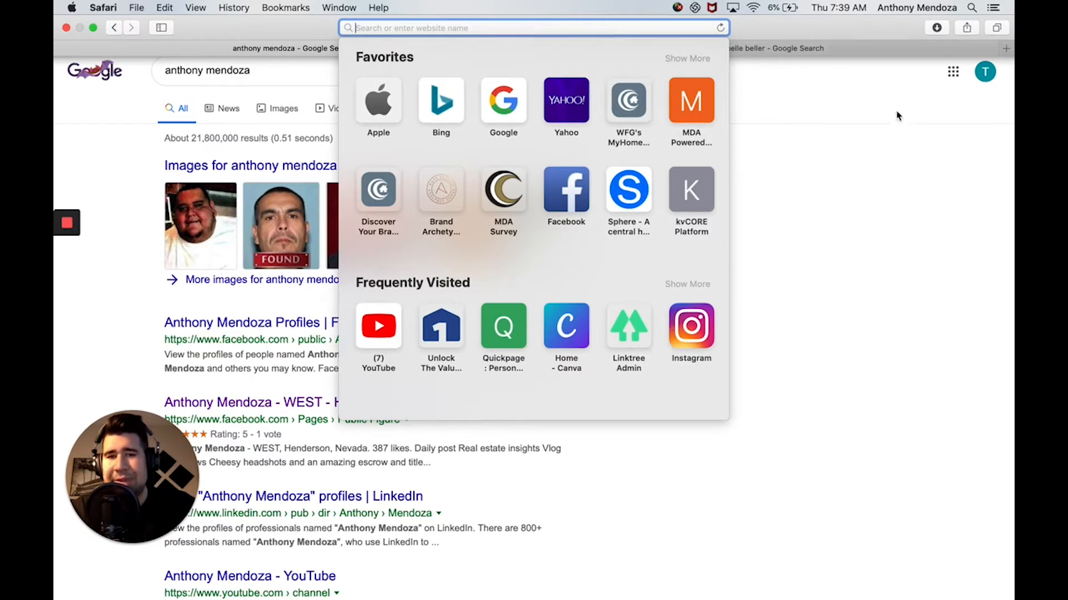
click(913, 126)
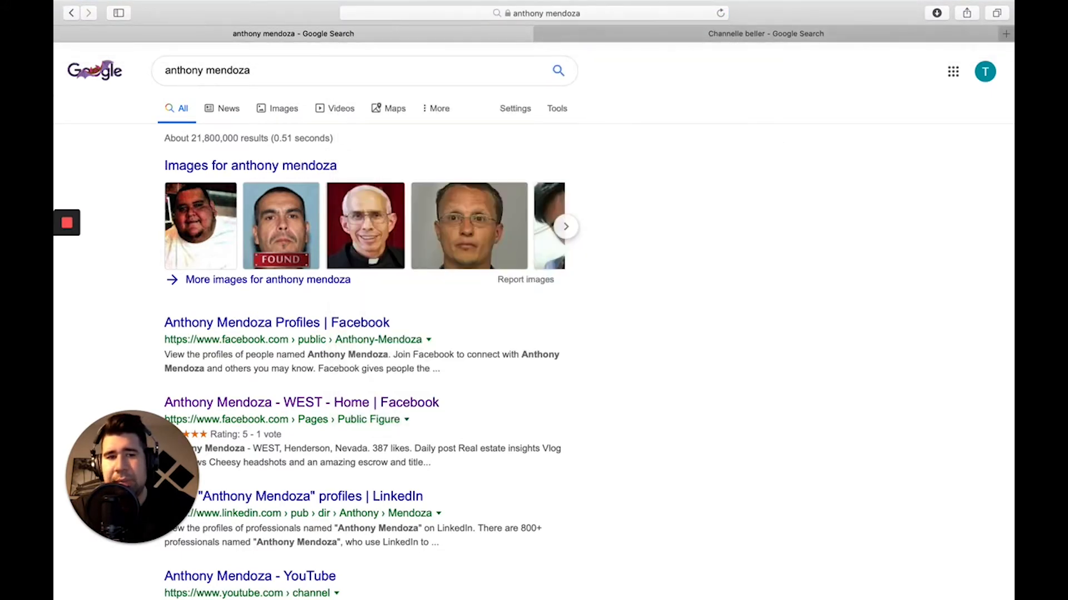
Go to google.com/business.
click(646, 14)
text(google)
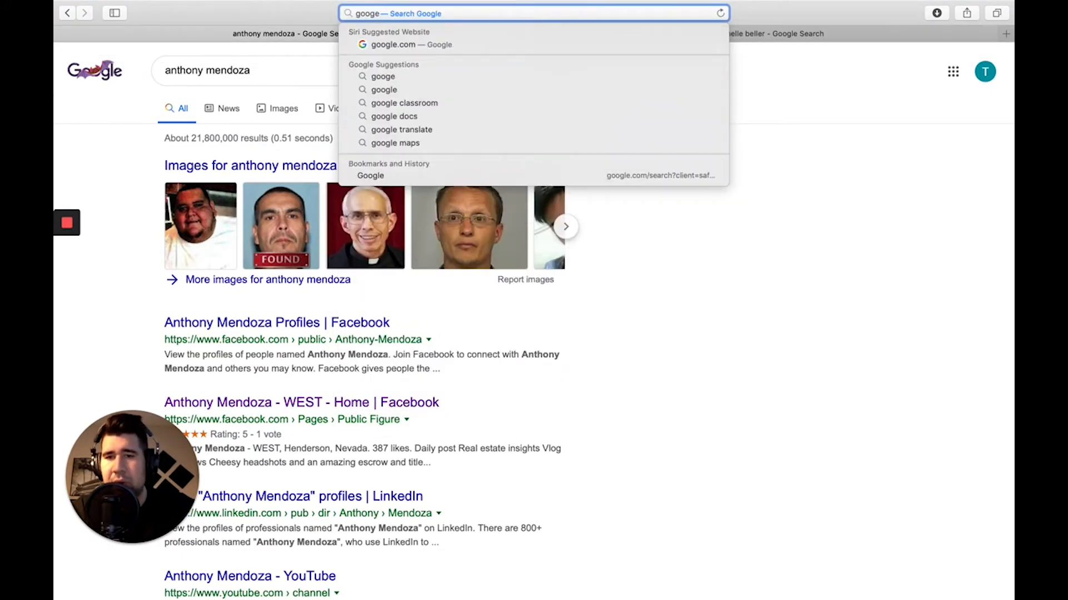
text(.com)
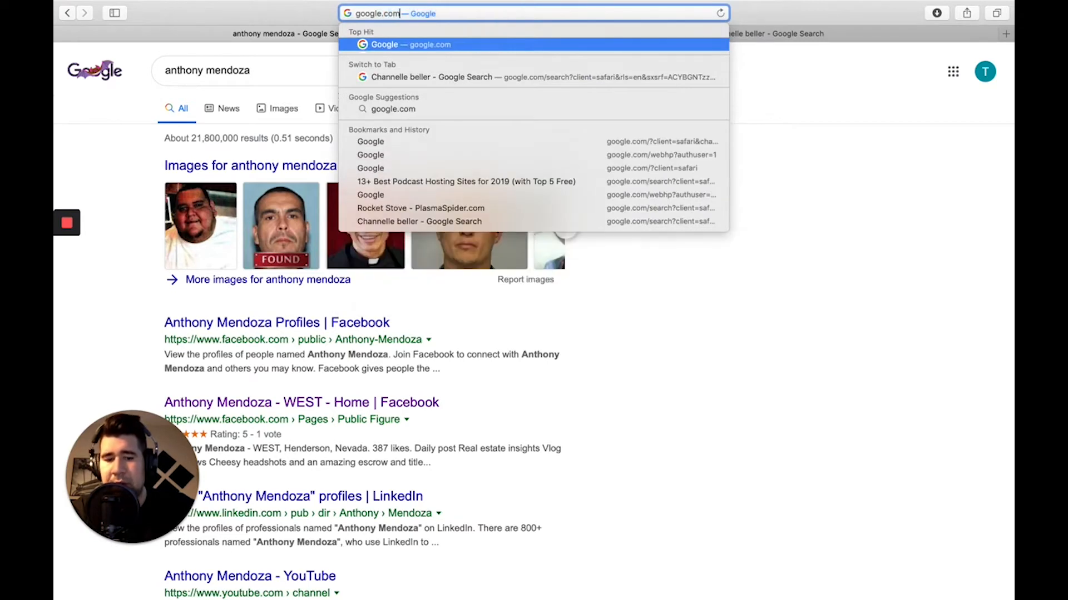
text(/business)
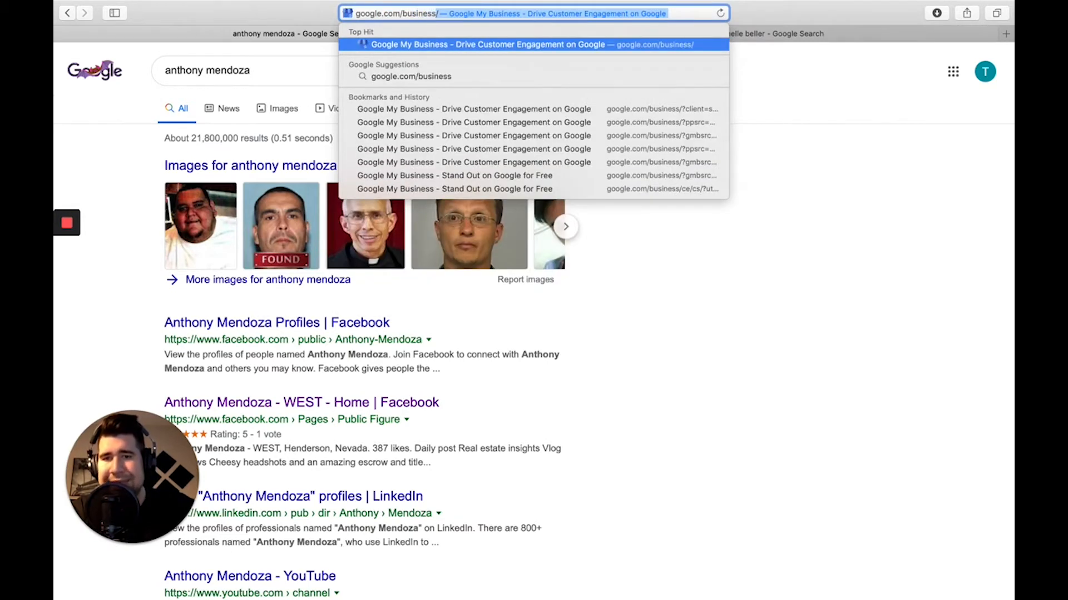
key(Return)
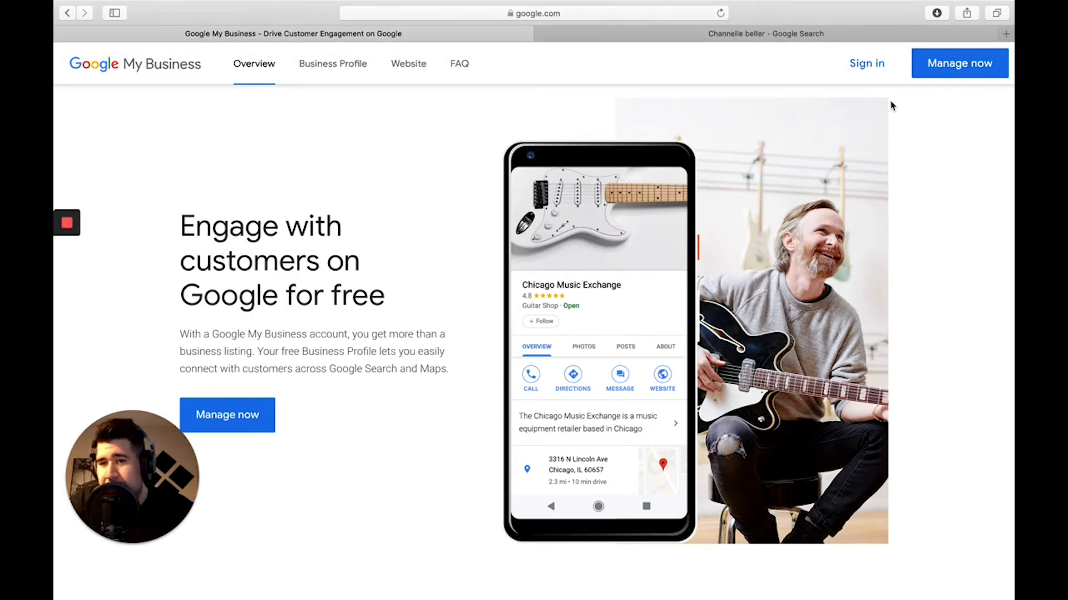
From Manage now, choose Add location > Add single location.
click(962, 71)
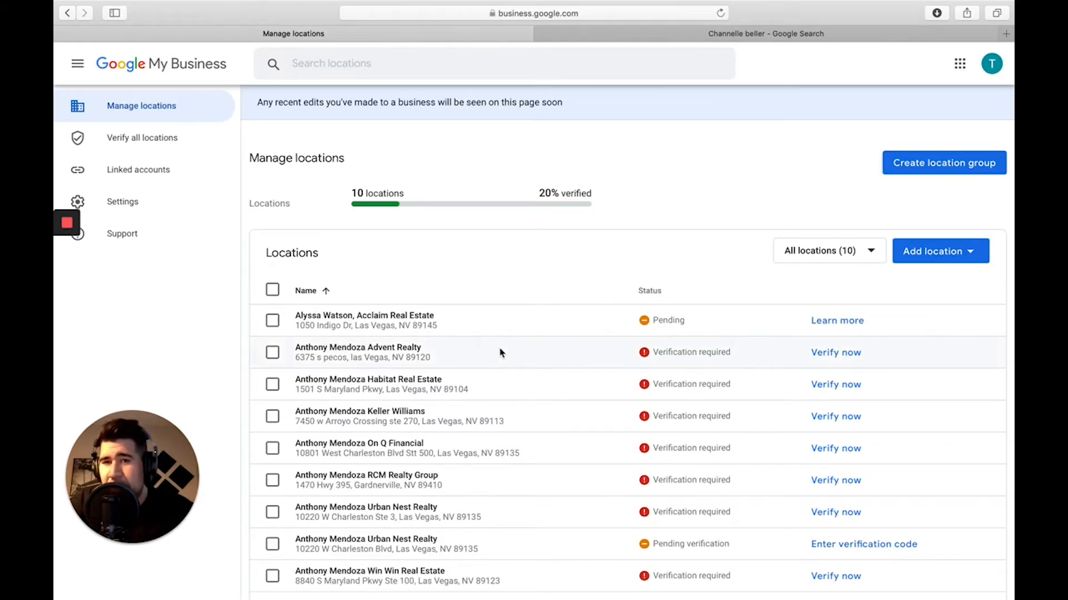
scroll(500, 353, down, 3)
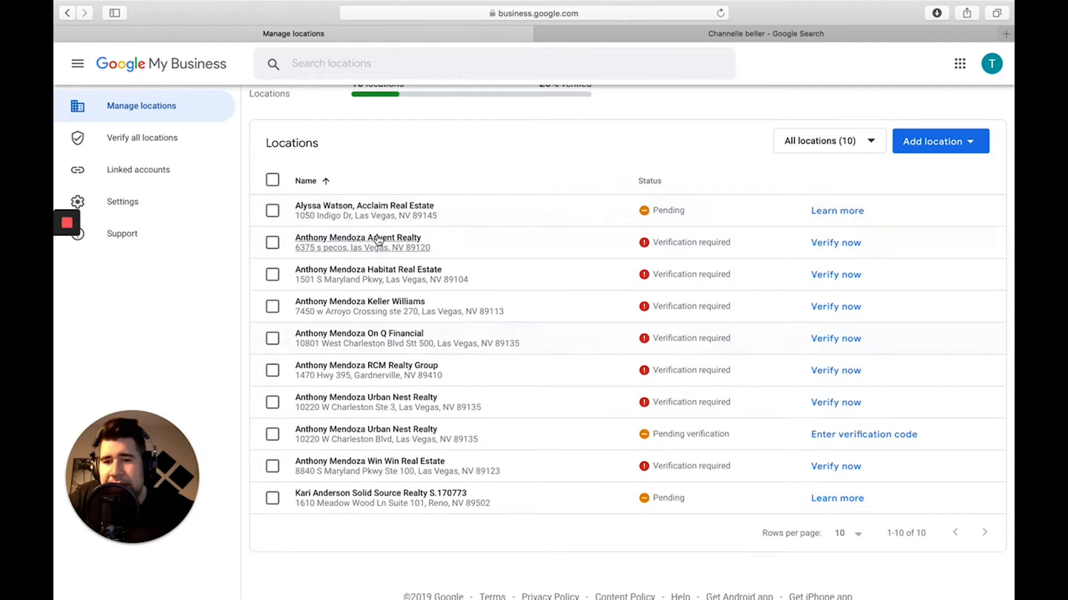
mouse_move(380, 599)
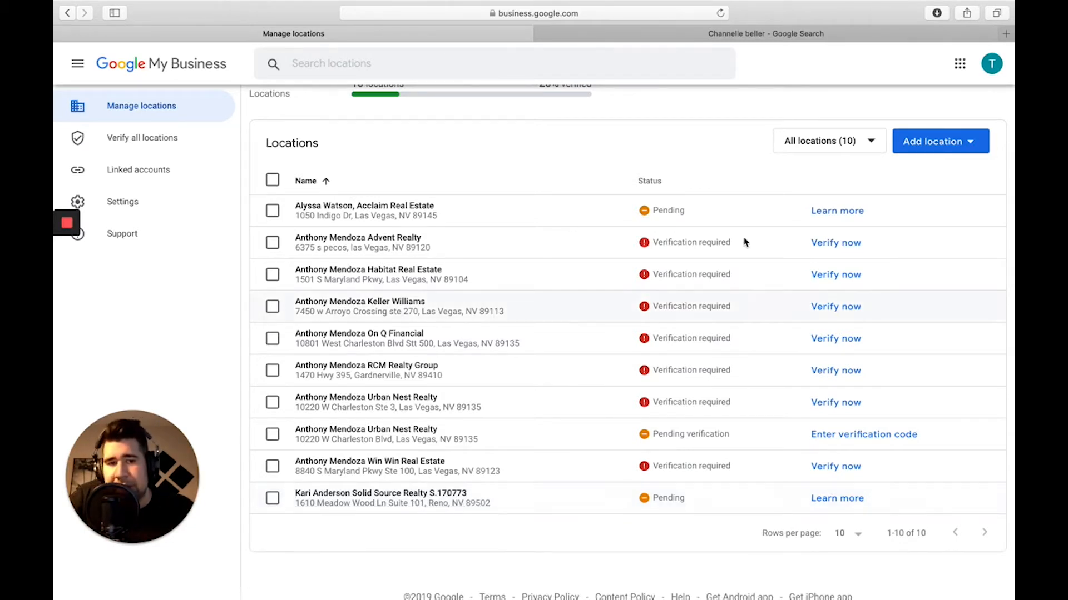
click(921, 146)
click(910, 179)
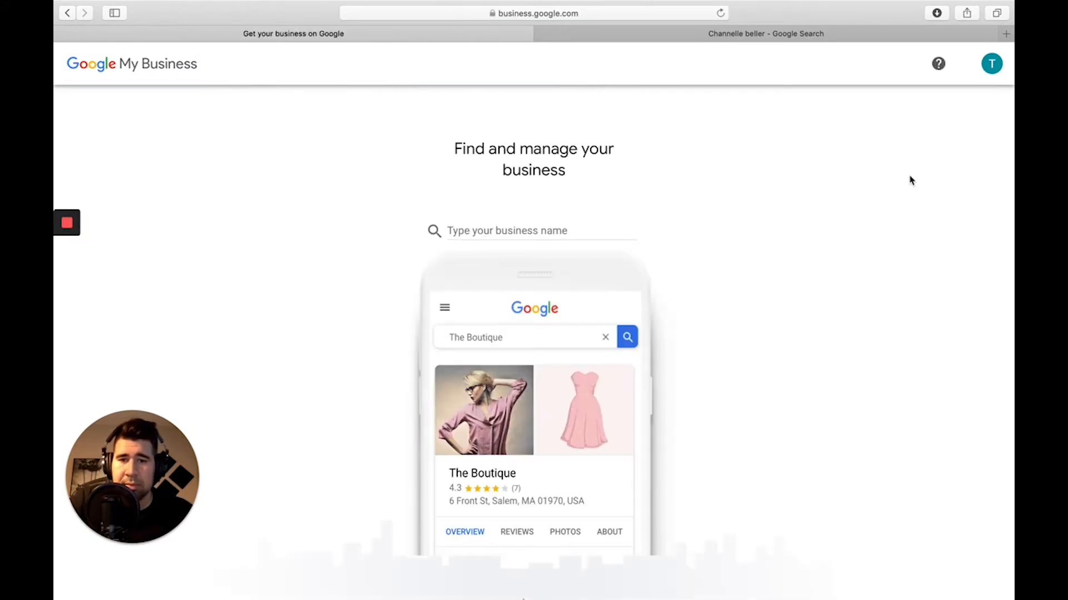
Enter the agent's name plus 'Urban Nest Realty' as the business name, then view the other listing tab.
click(538, 230)
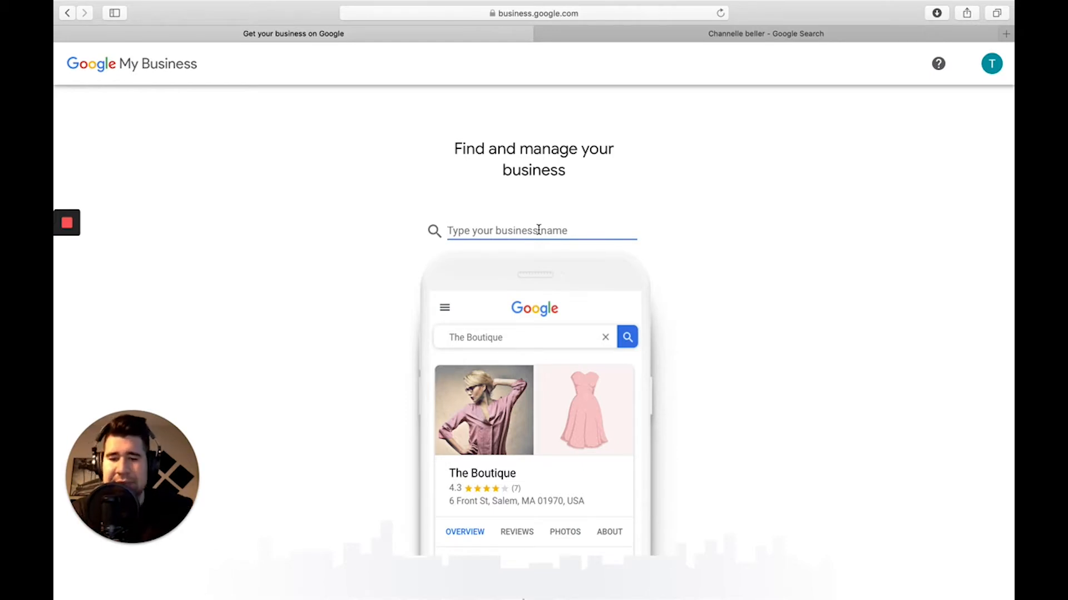
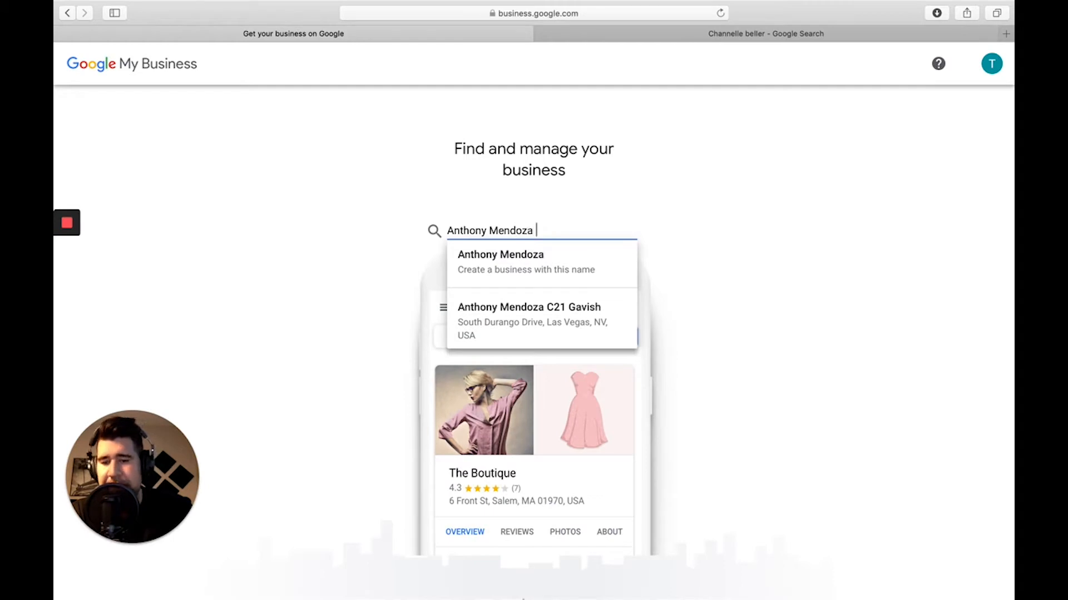
text(Urban Nest)
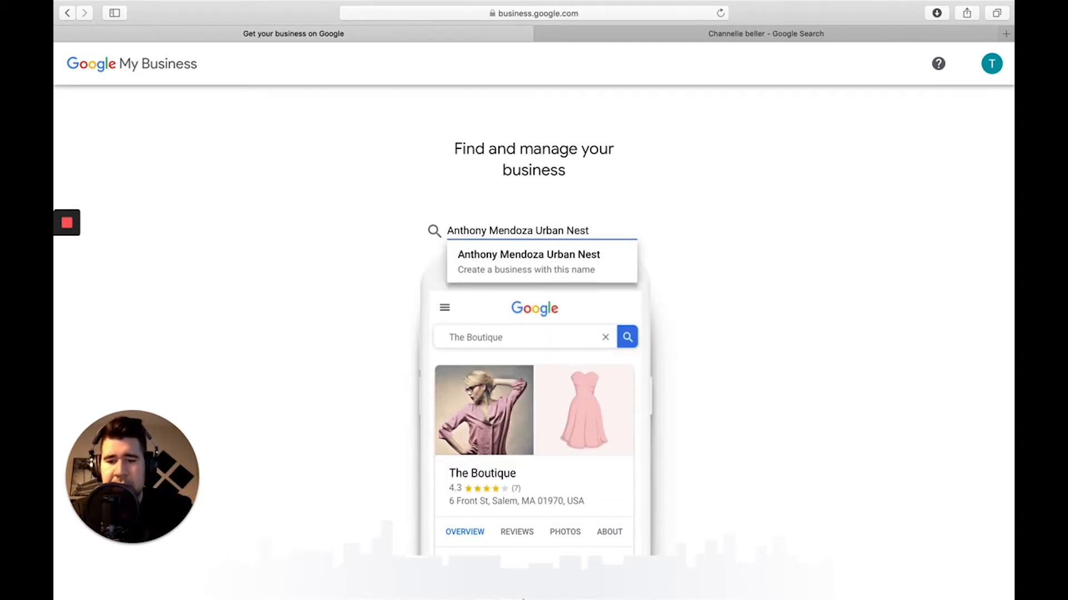
text( Realty)
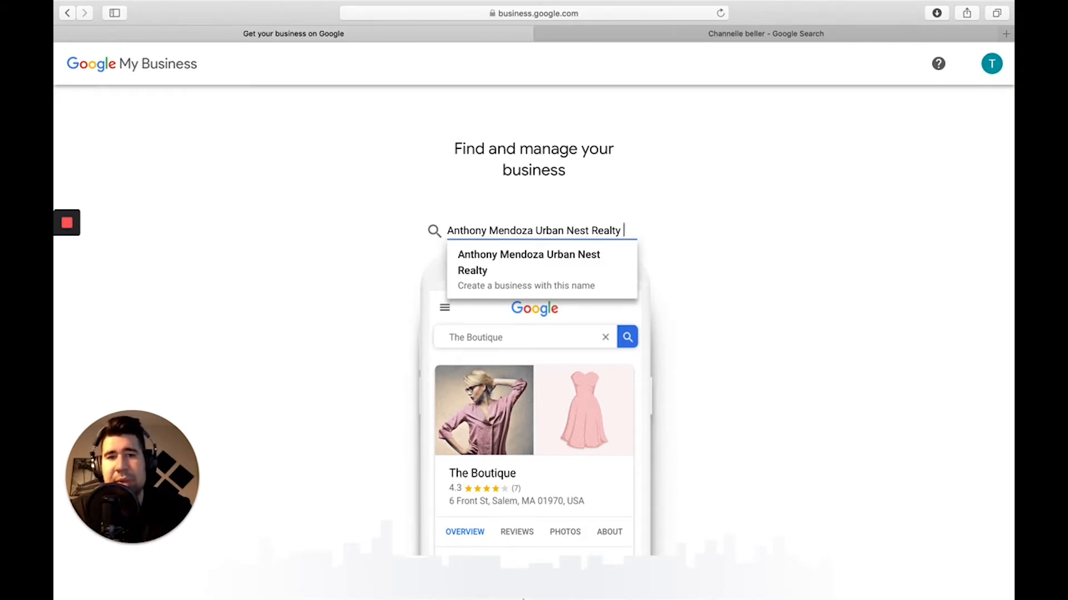
click(870, 40)
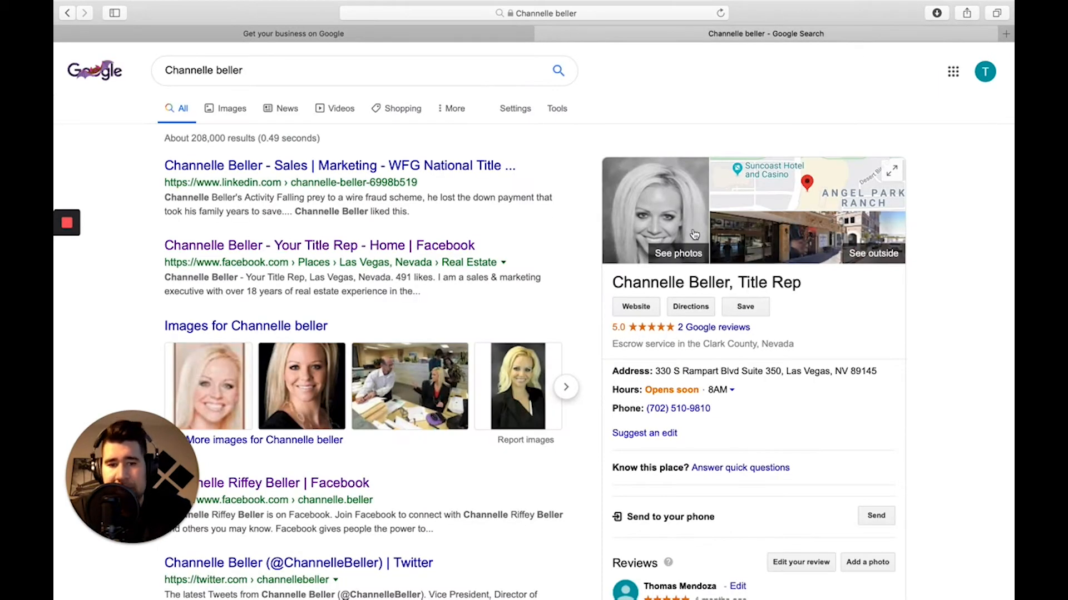
Review the other agent's listing, then return to the business setup page.
scroll(665, 485, down, 5)
scroll(697, 300, up, 4)
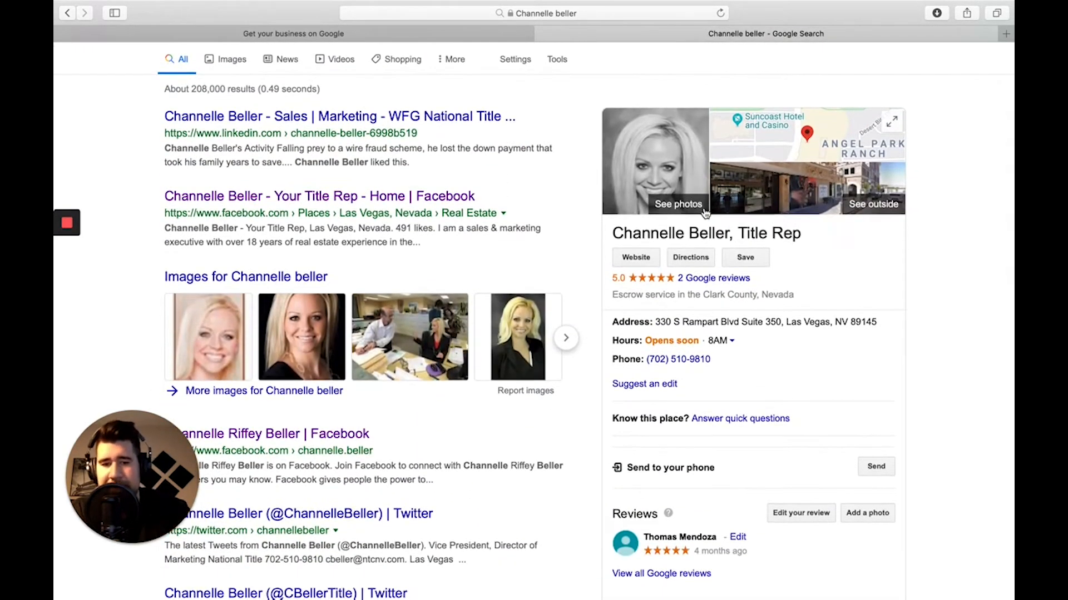
scroll(705, 214, down, 3)
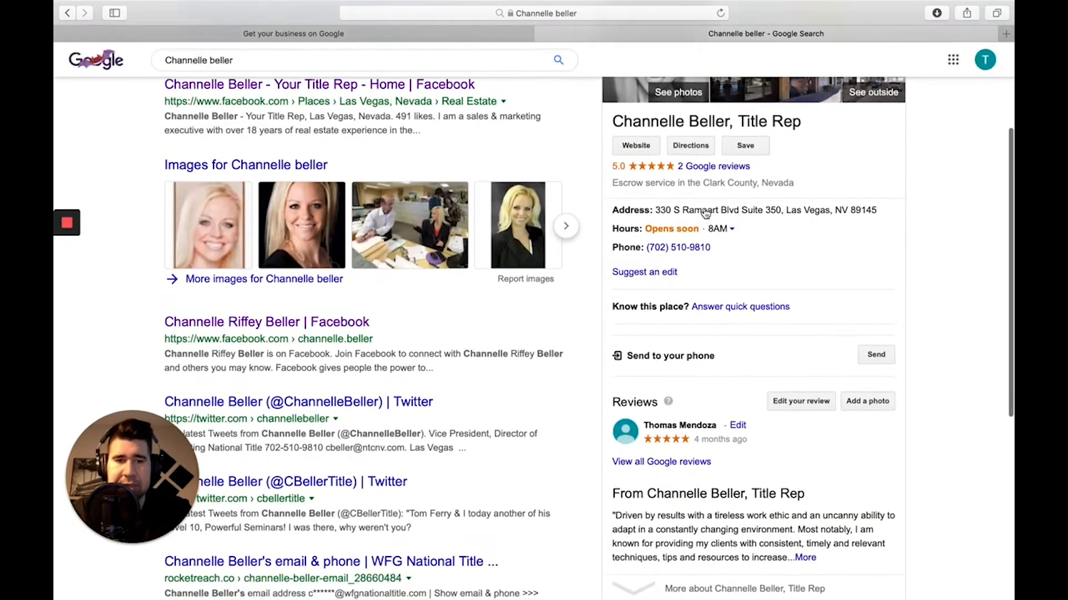
scroll(685, 450, down, 3)
scroll(684, 449, up, 7)
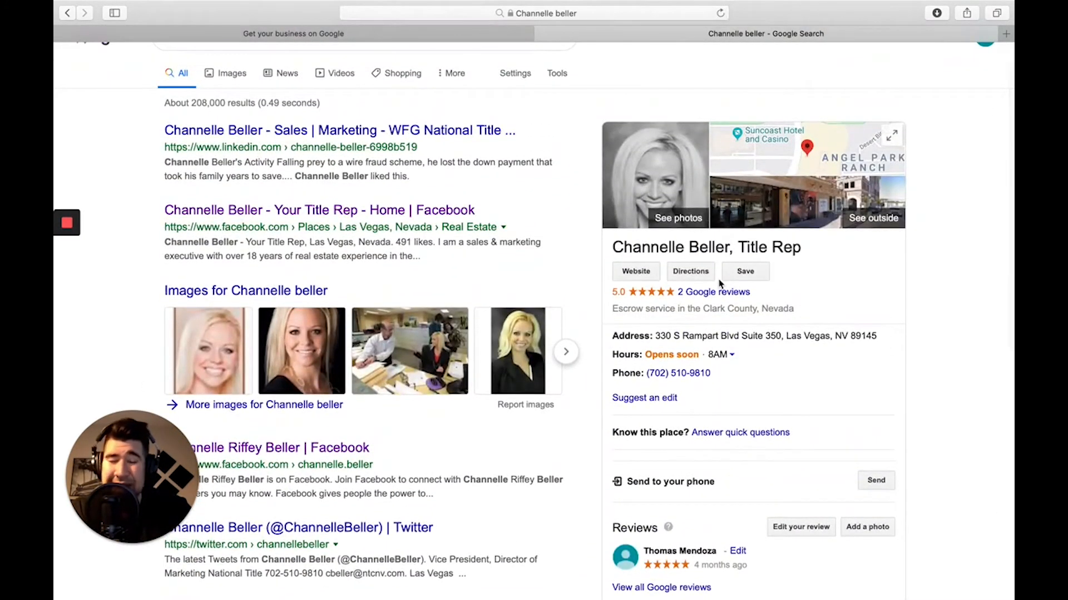
click(441, 35)
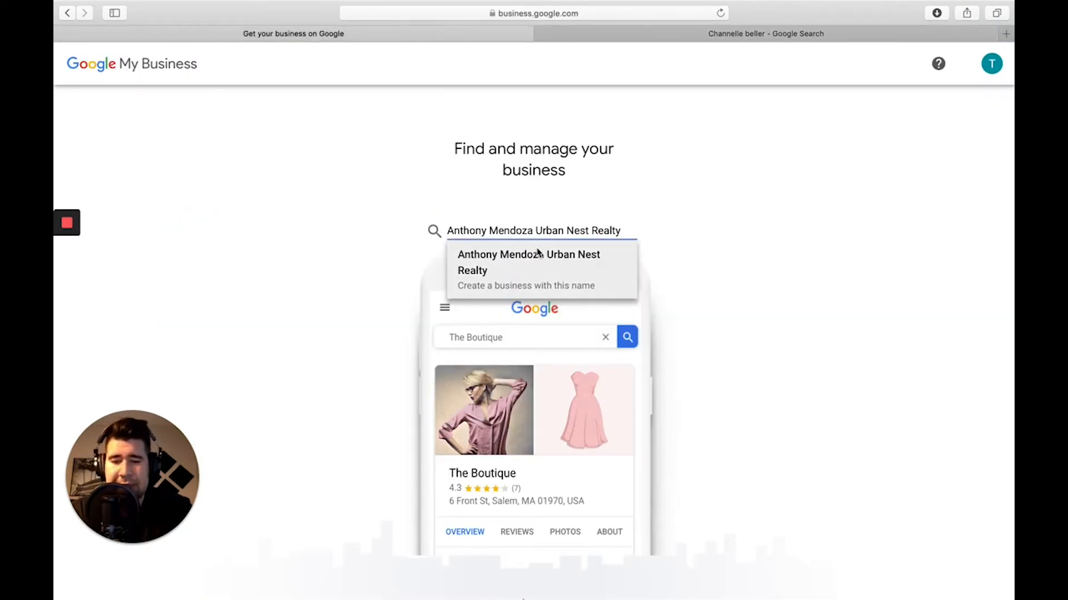
Remove the stray 'S.0' suffix and create a business with this name.
text(S)
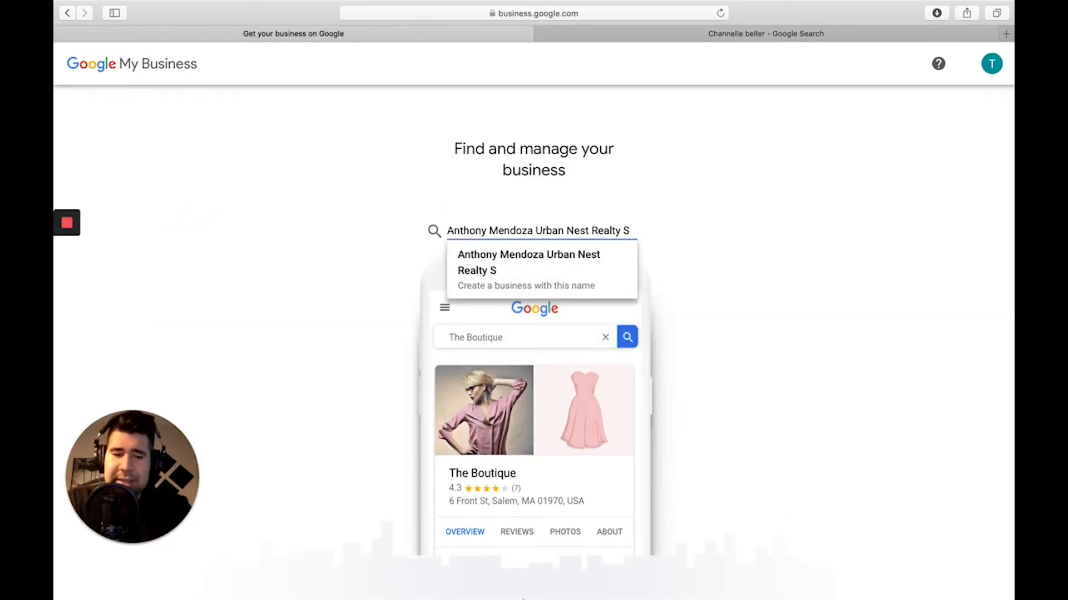
text(.)
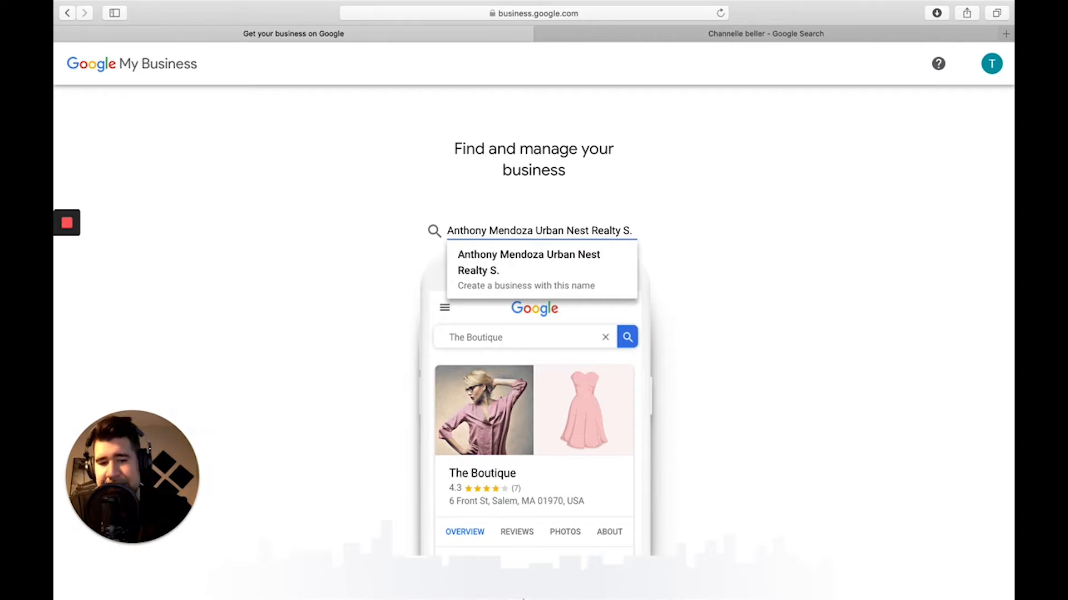
text(0)
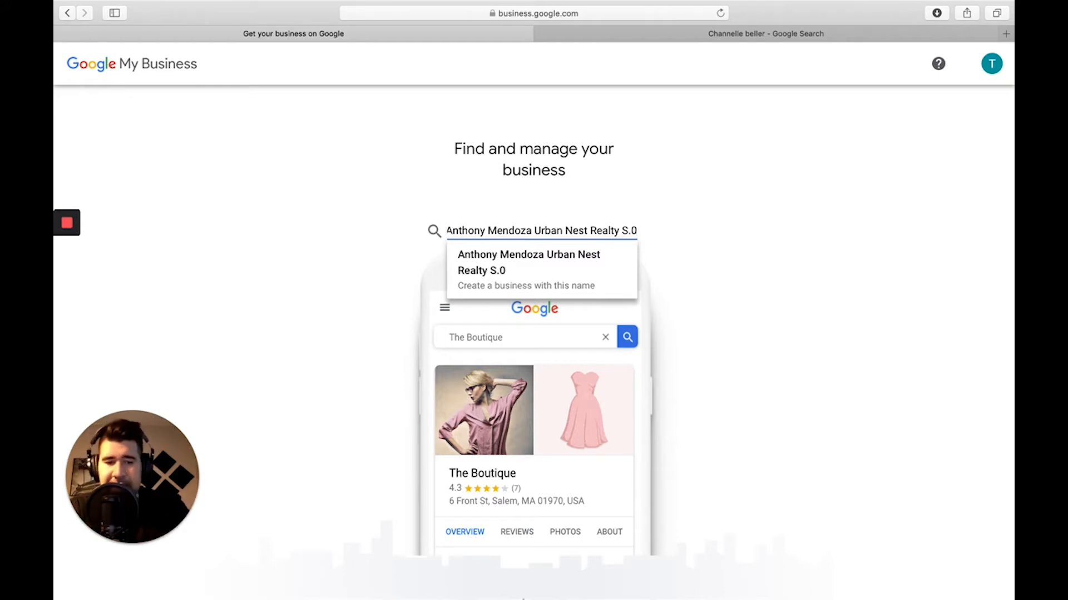
key(BackSpace)
key(BackSpace)
key(BackSpace)
key(BackSpace)
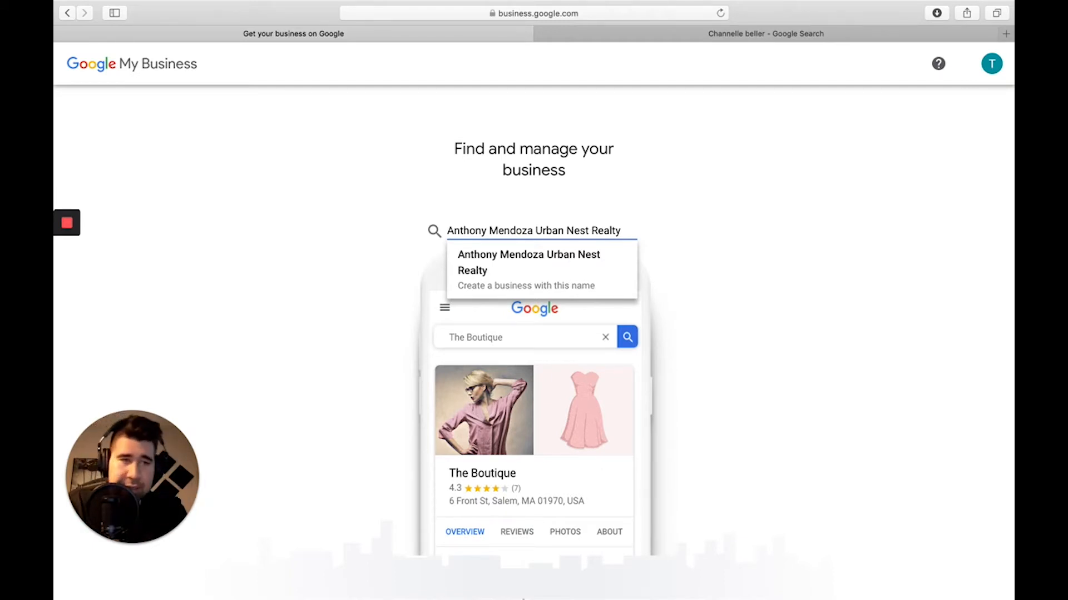
scroll(779, 295, down, 1)
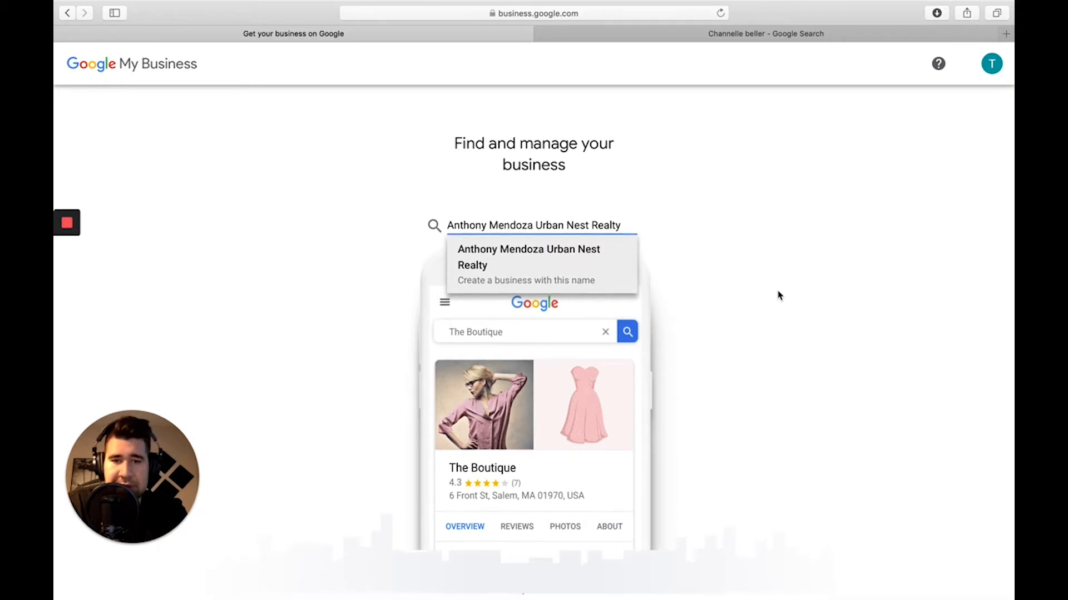
key(Return)
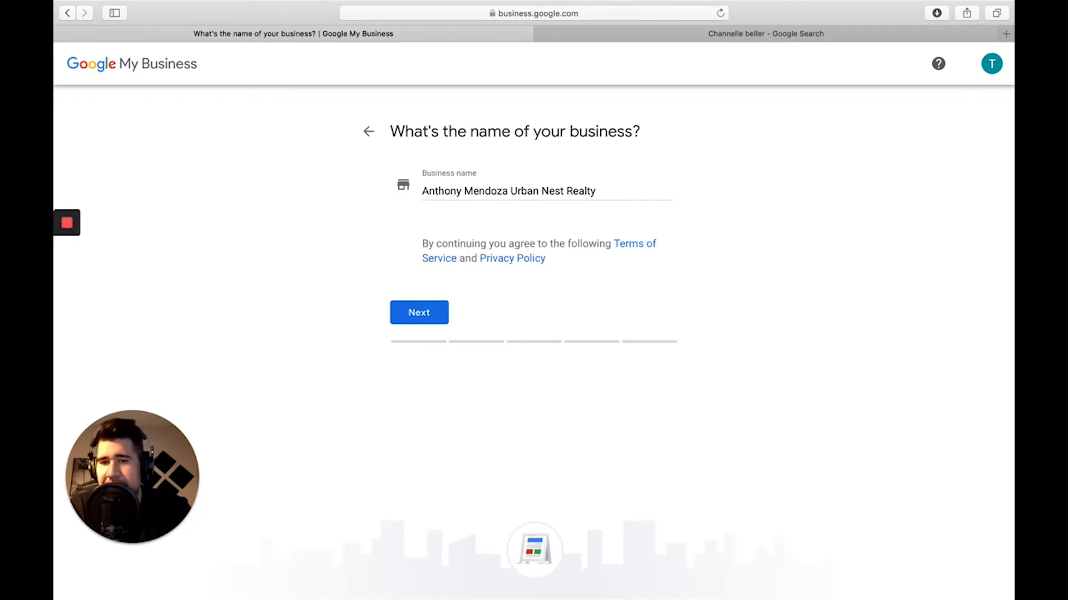
Confirm the business name and answer Yes to adding a location customers can visit.
click(415, 322)
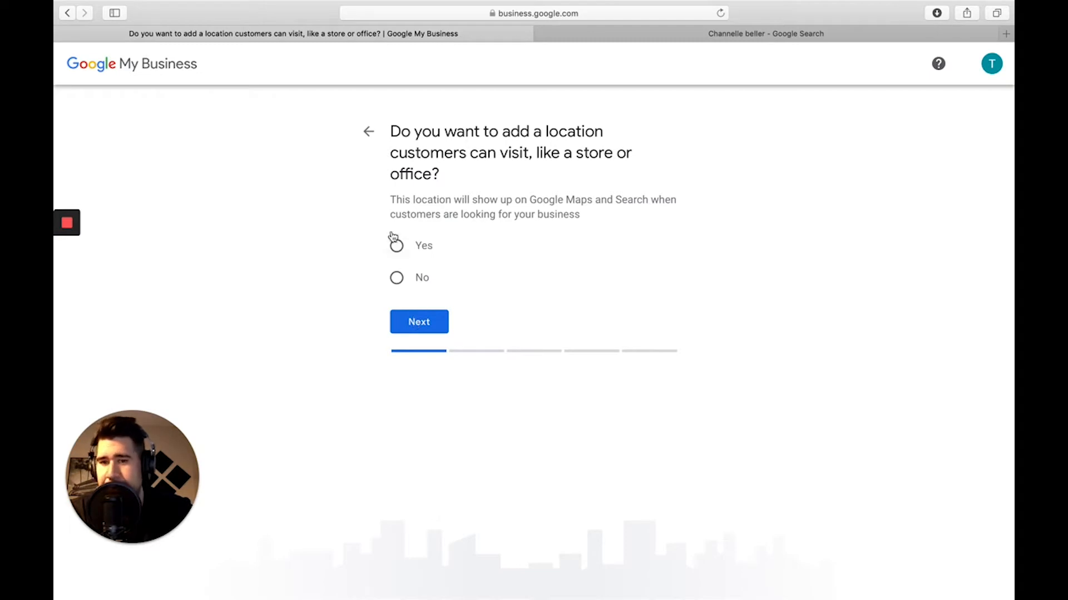
click(398, 248)
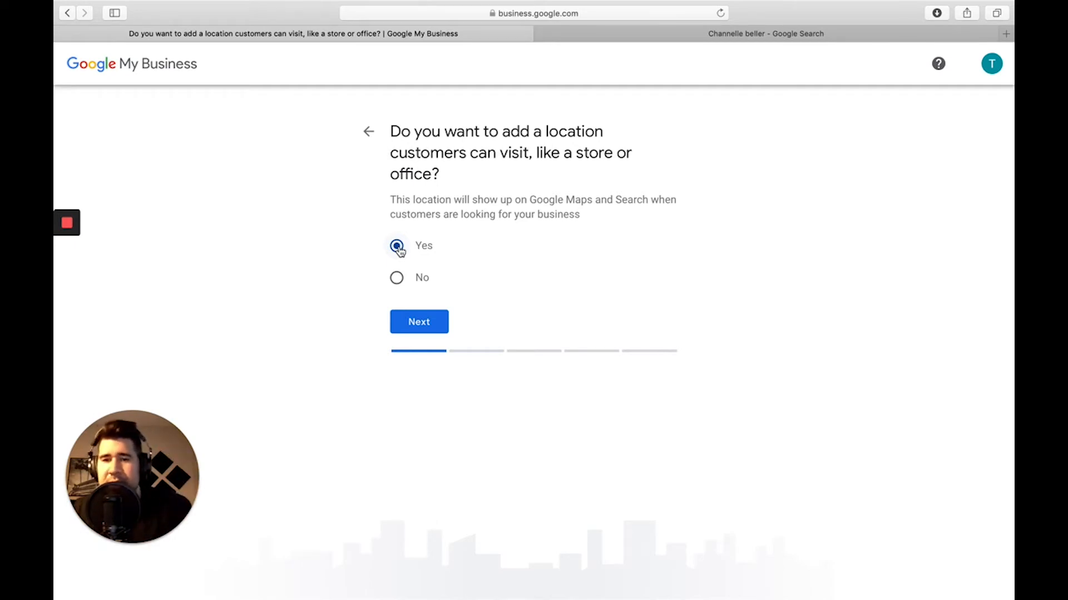
click(421, 322)
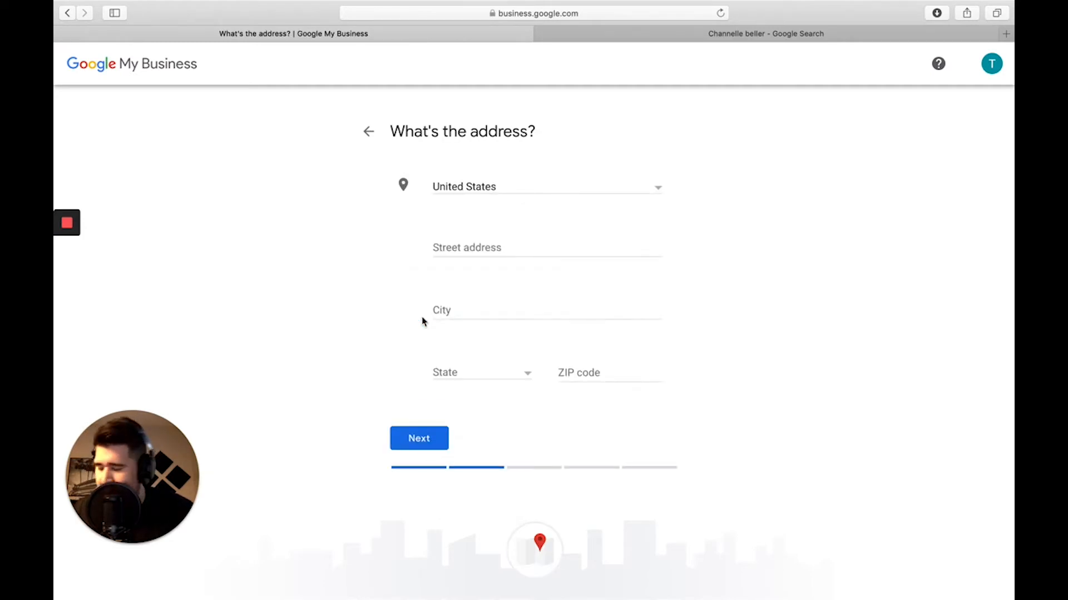
Enter the business's street address and ZIP code, letting City and State fill in.
click(470, 247)
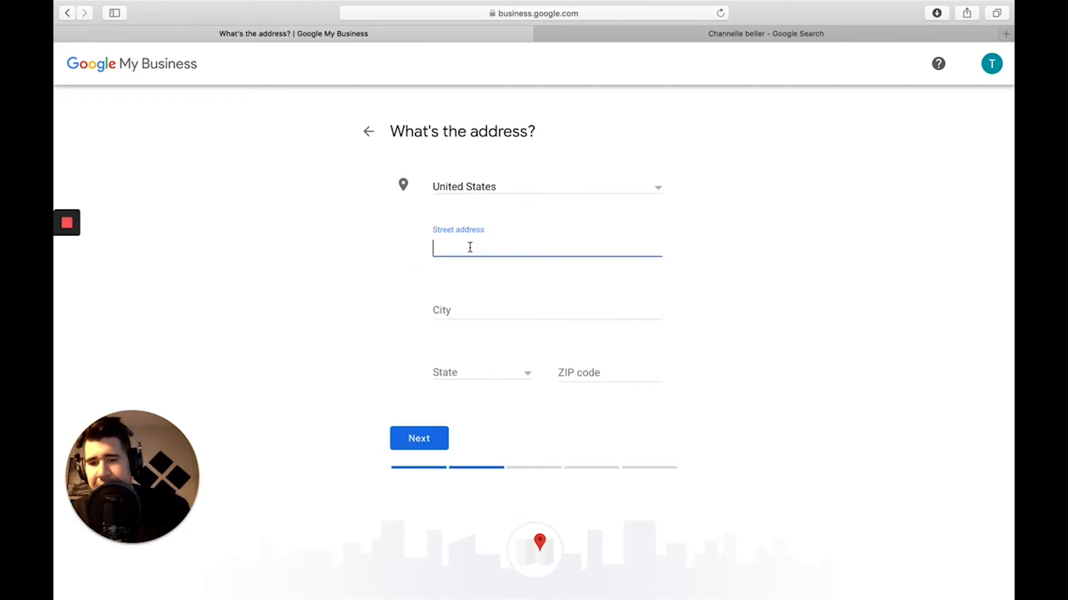
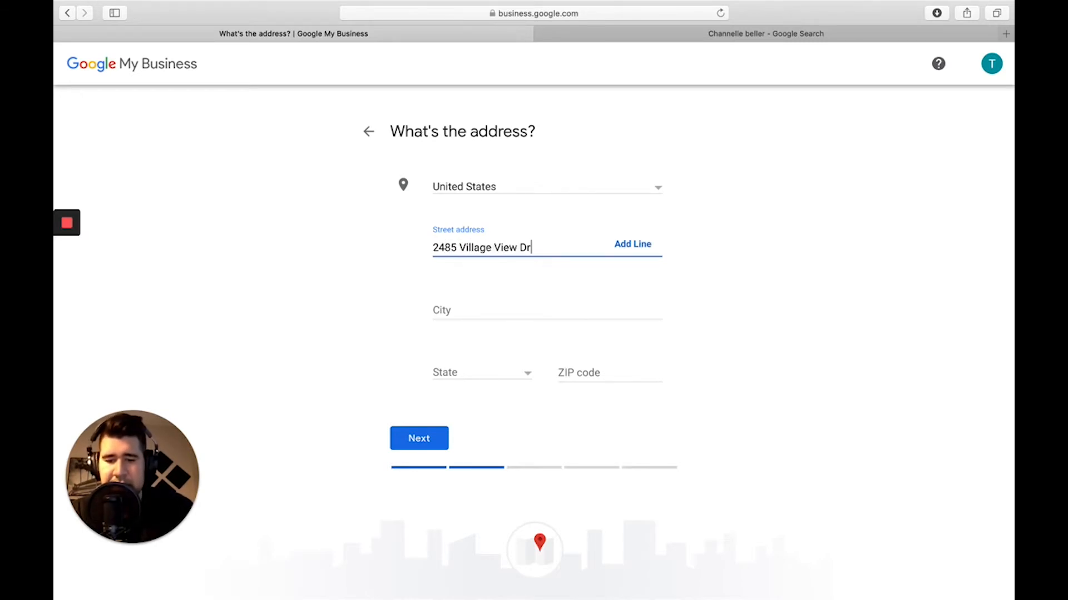
click(584, 372)
text(89)
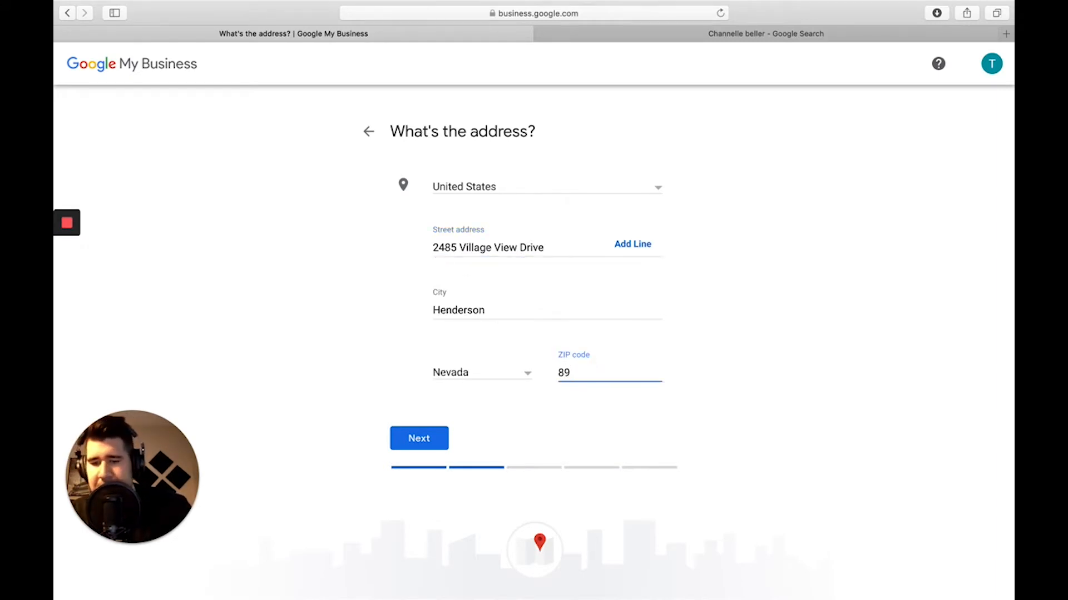
text(074)
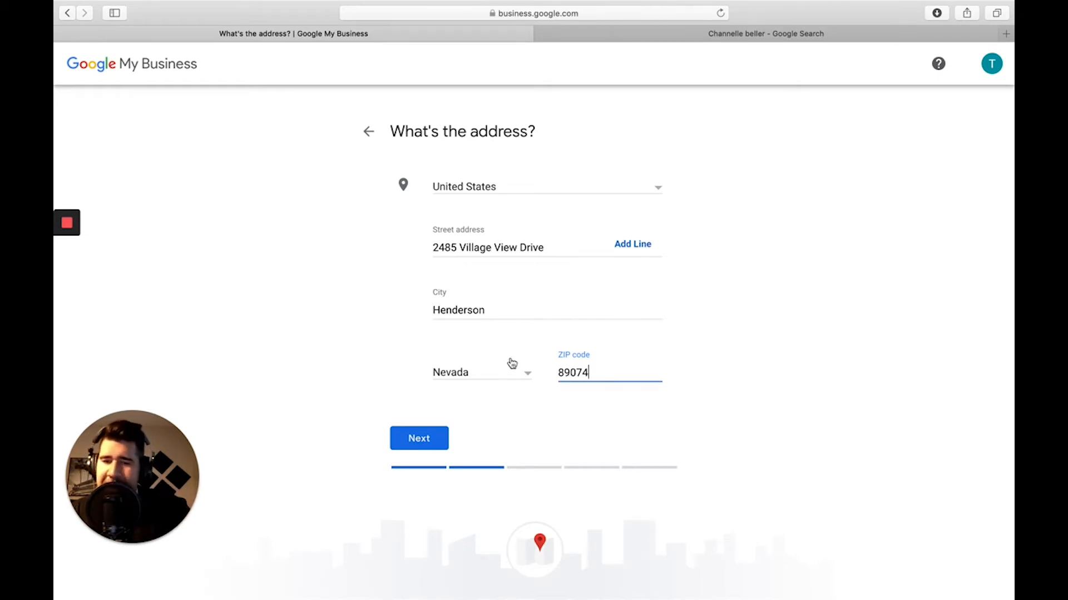
click(419, 439)
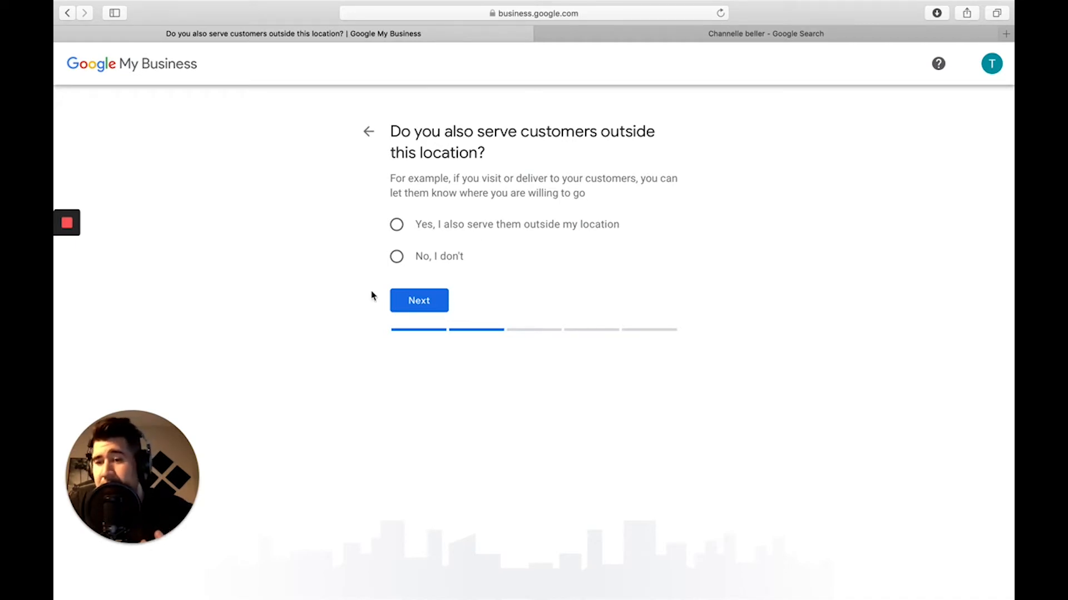
Answer 'No, I don't' to serving customers outside this location.
click(395, 257)
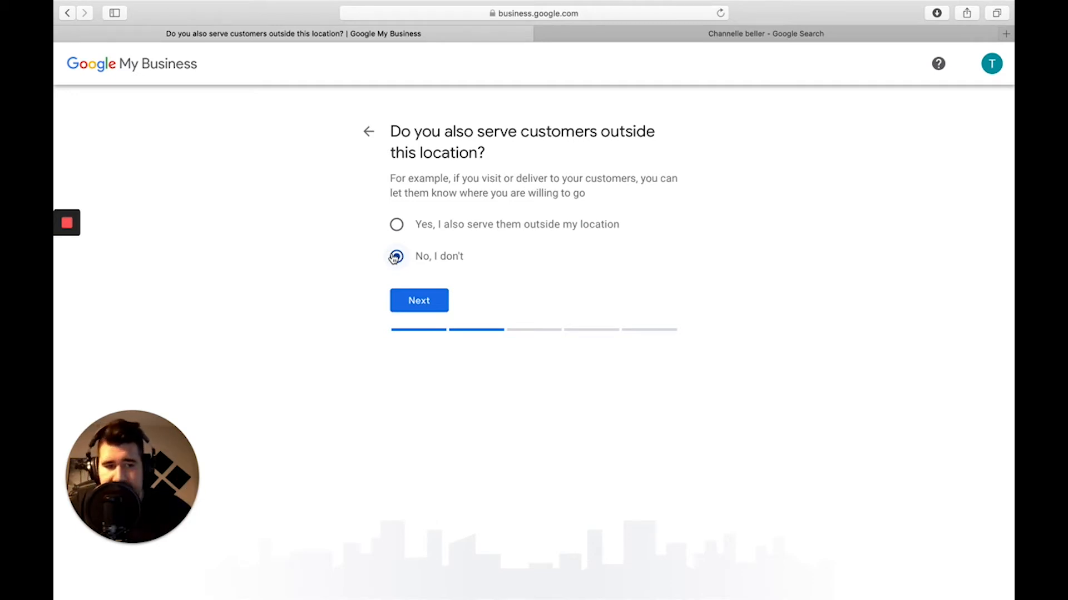
click(396, 257)
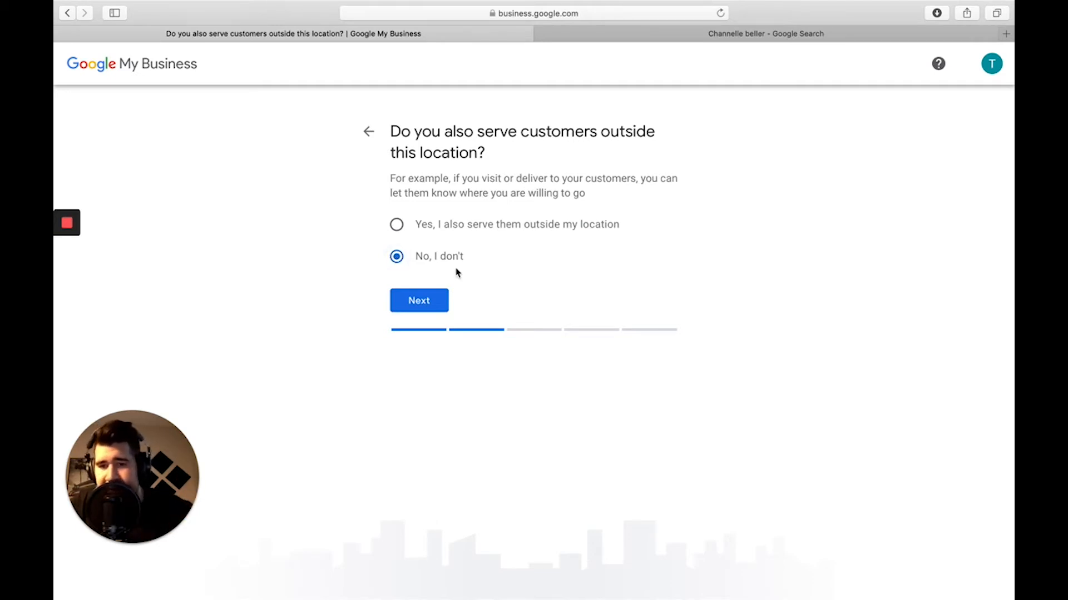
click(412, 301)
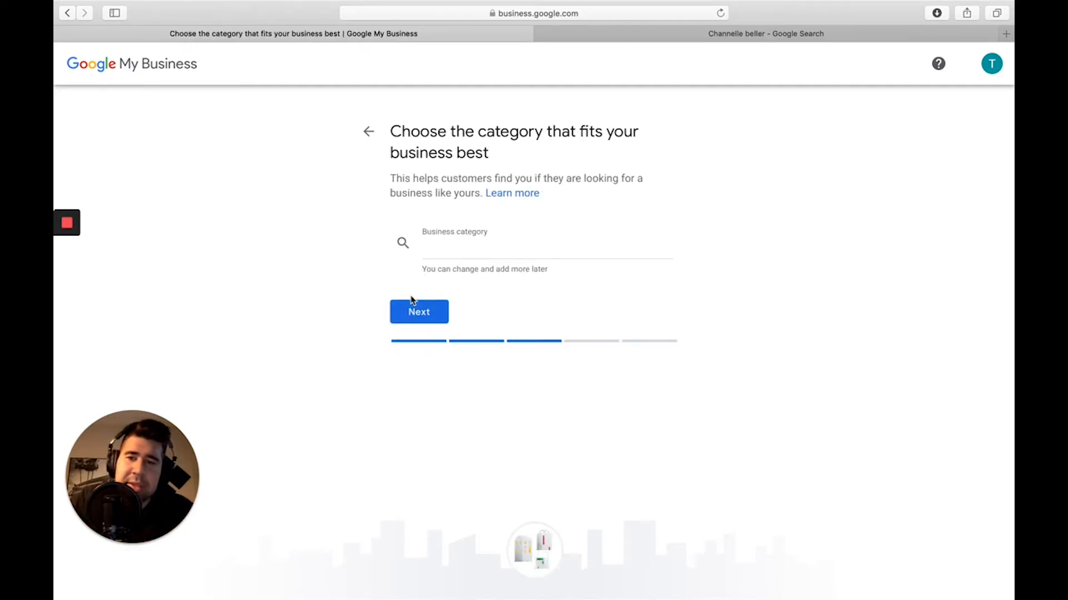
Set the business category to 'Real estate agents' and continue.
click(453, 254)
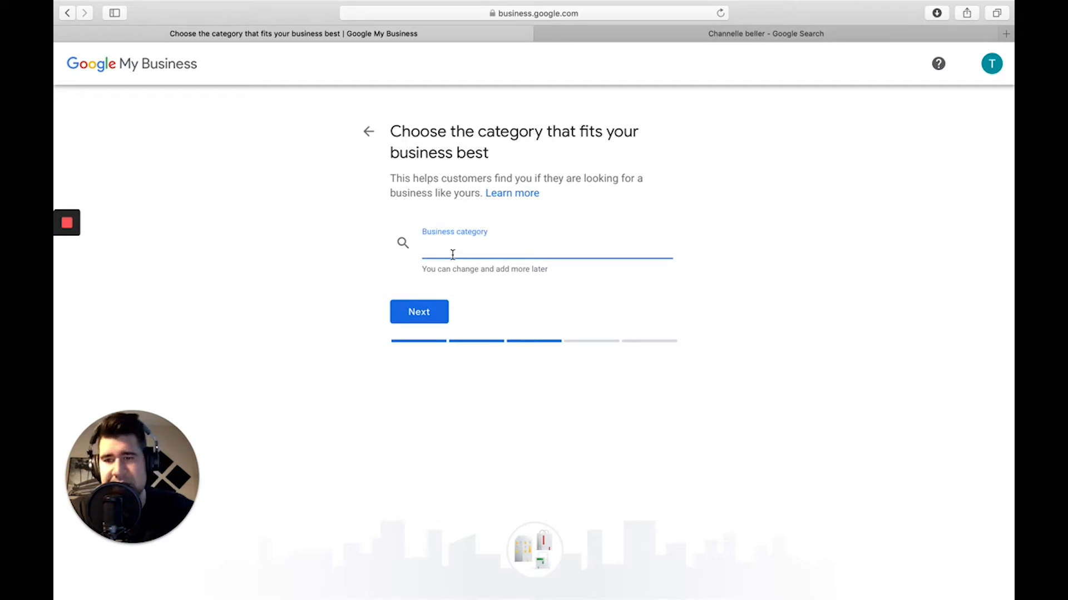
text(Real )
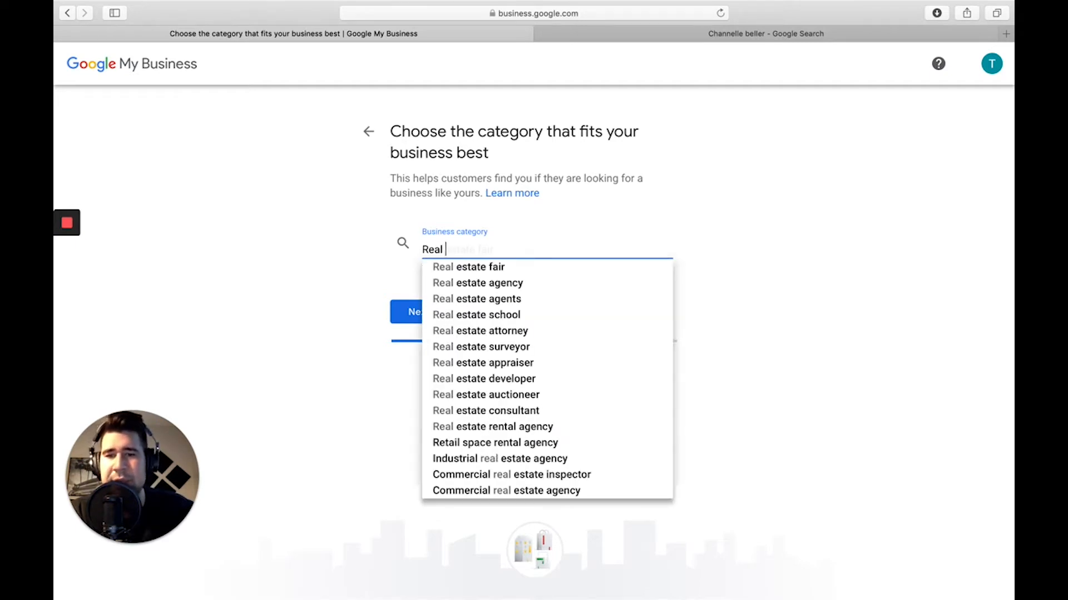
text(estate)
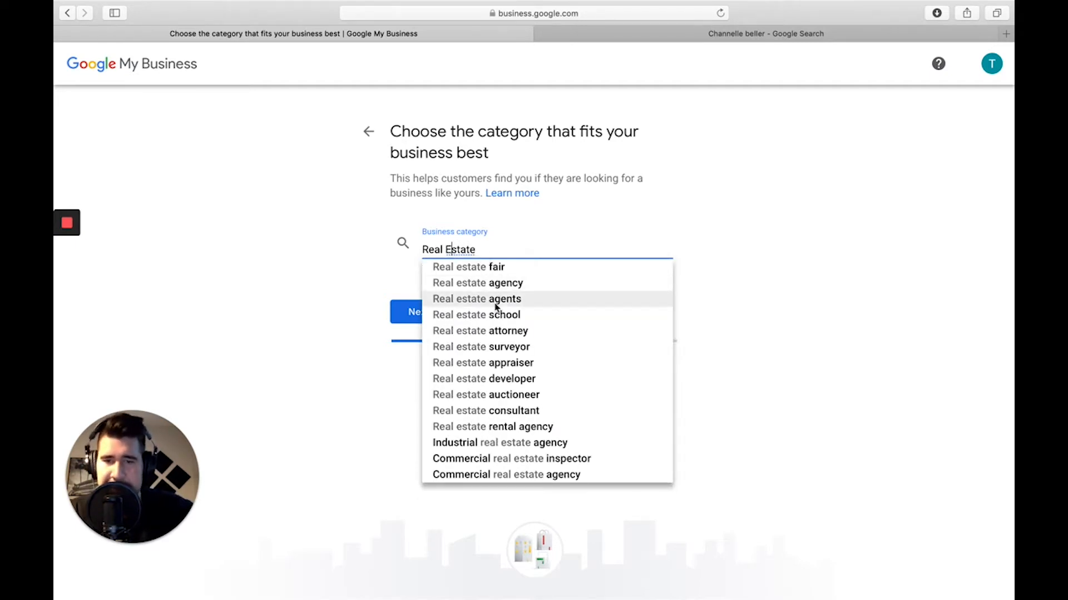
click(489, 299)
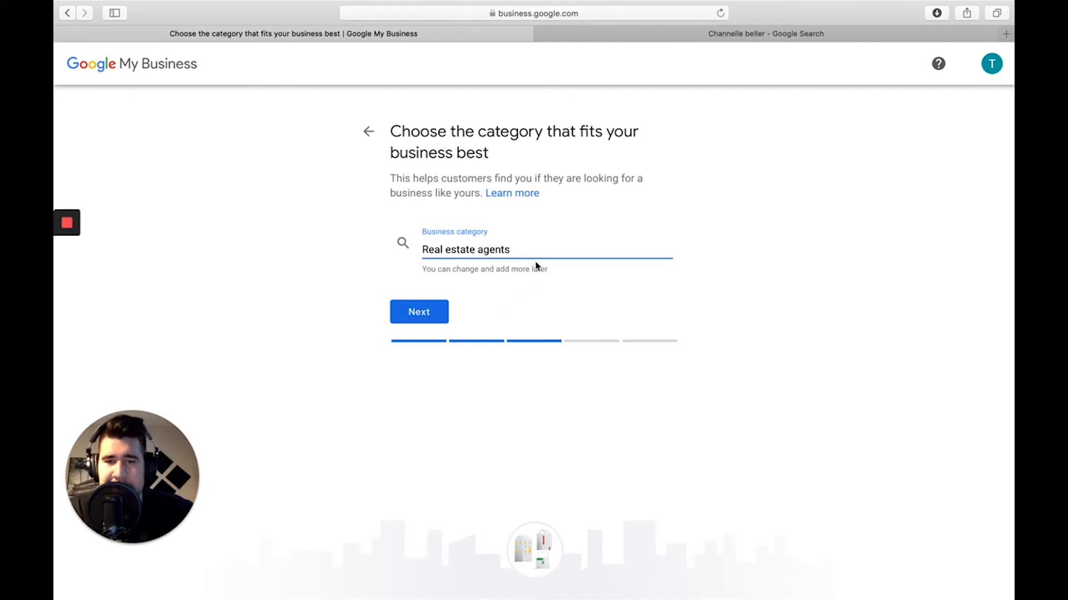
key(BackSpace)
key(BackSpace)
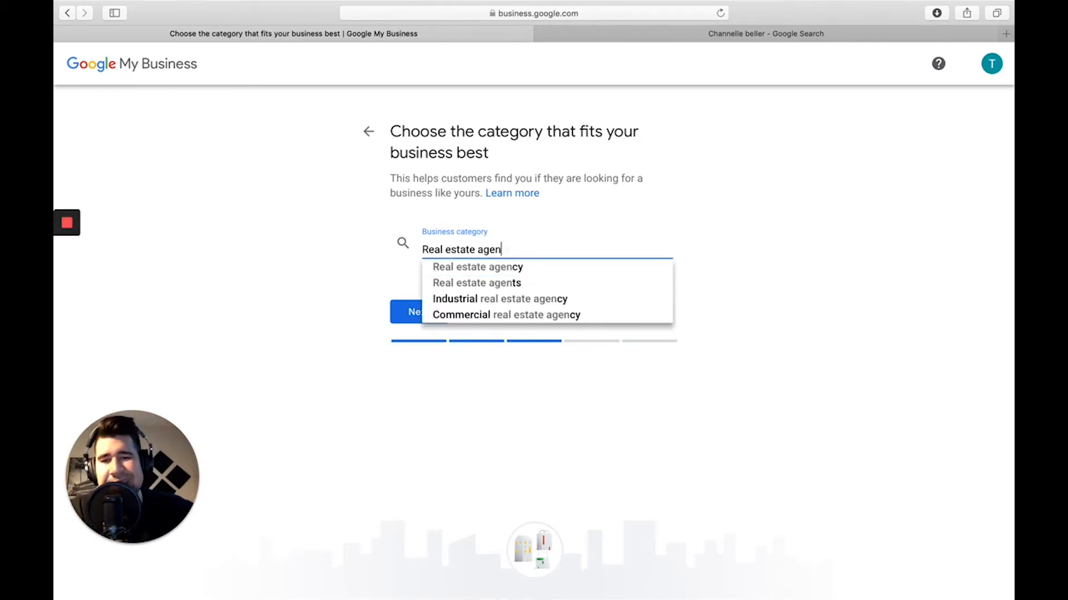
click(500, 283)
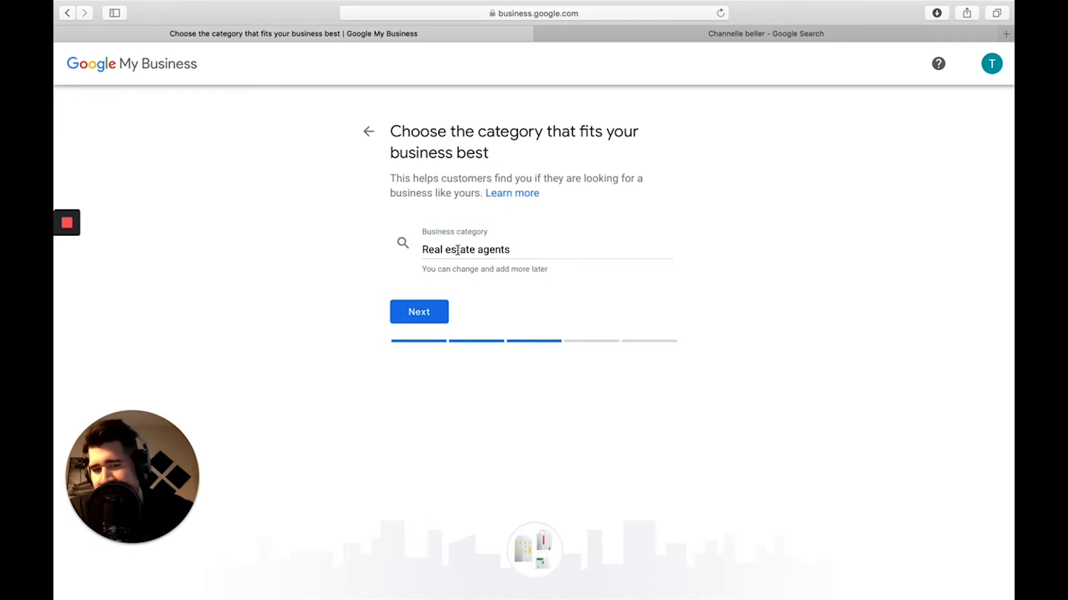
click(413, 313)
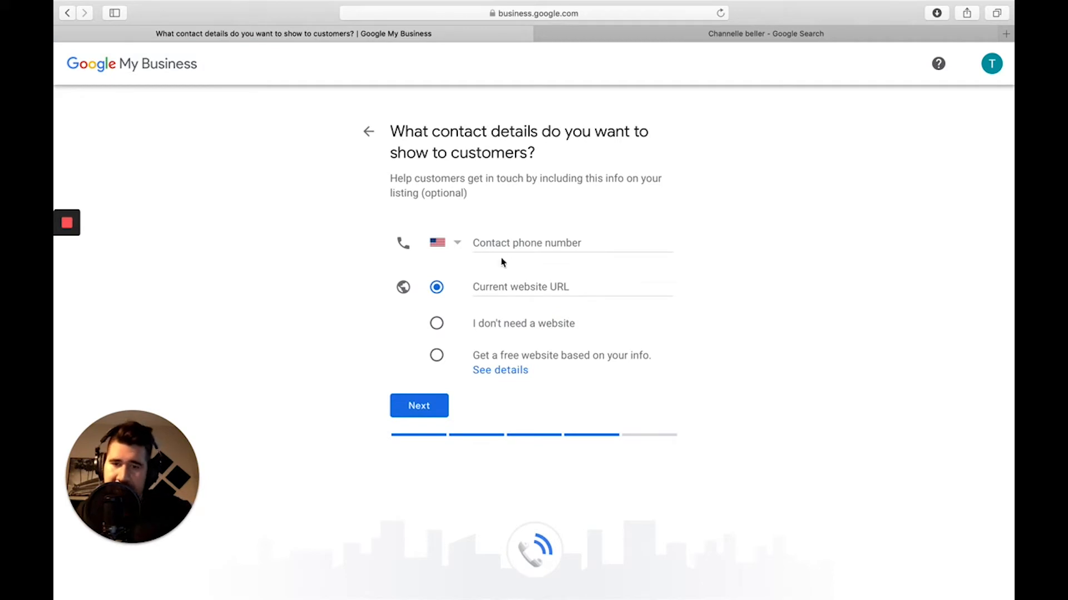
Enter the contact phone number and choose 'I don't need a website'.
click(516, 242)
text(702)
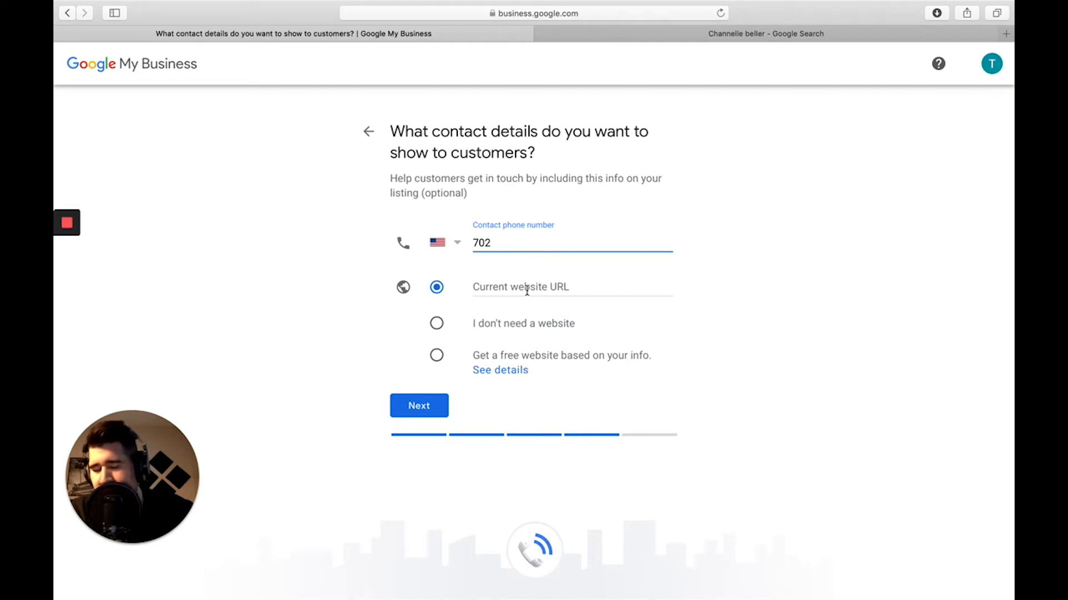
click(492, 328)
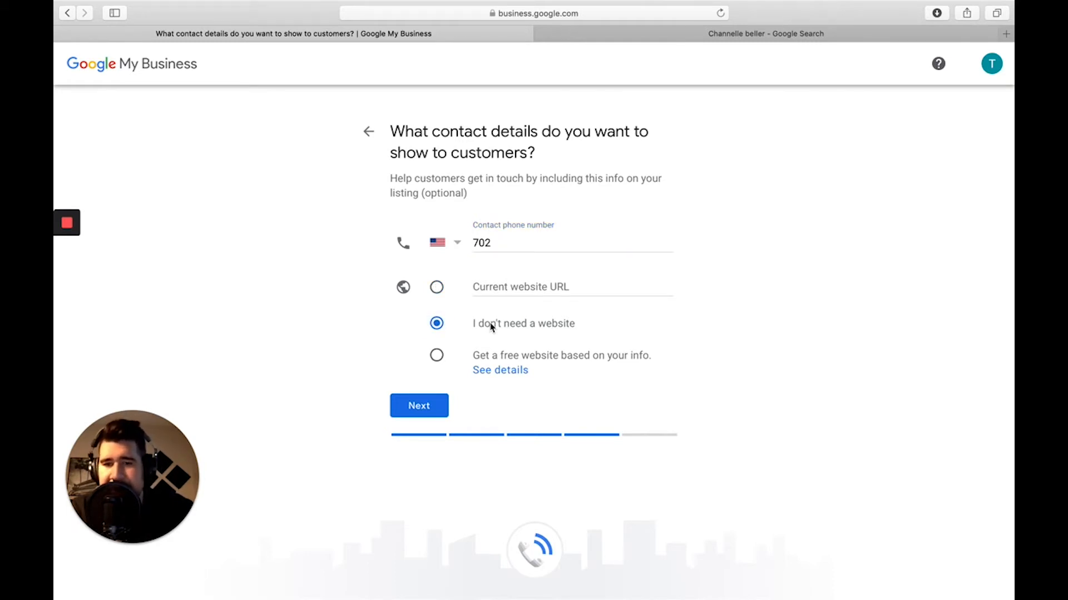
click(418, 407)
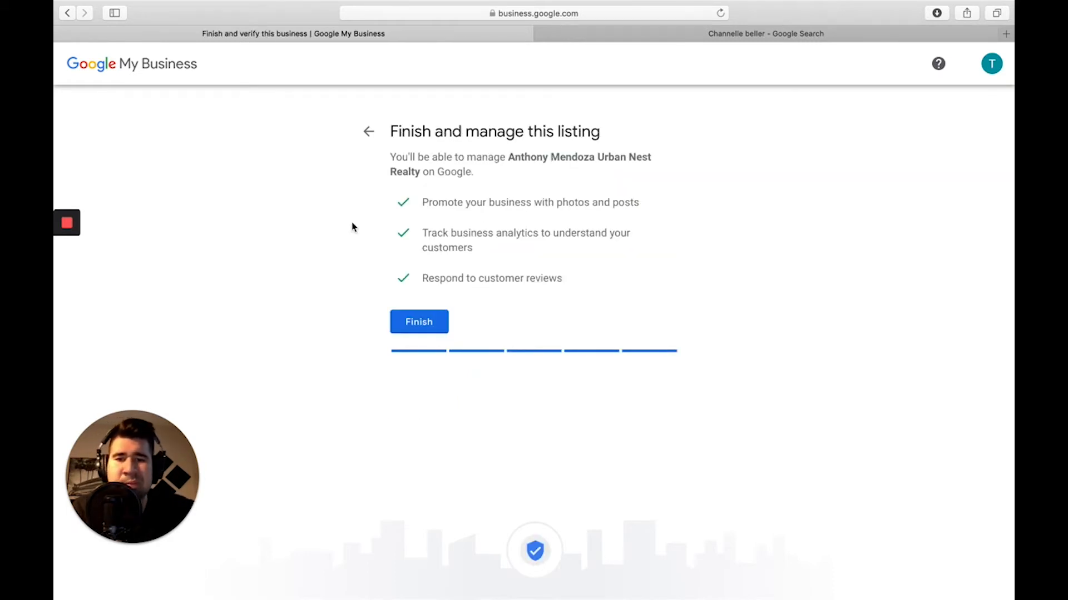
Finish creating the Urban Nest Realty listing.
click(407, 329)
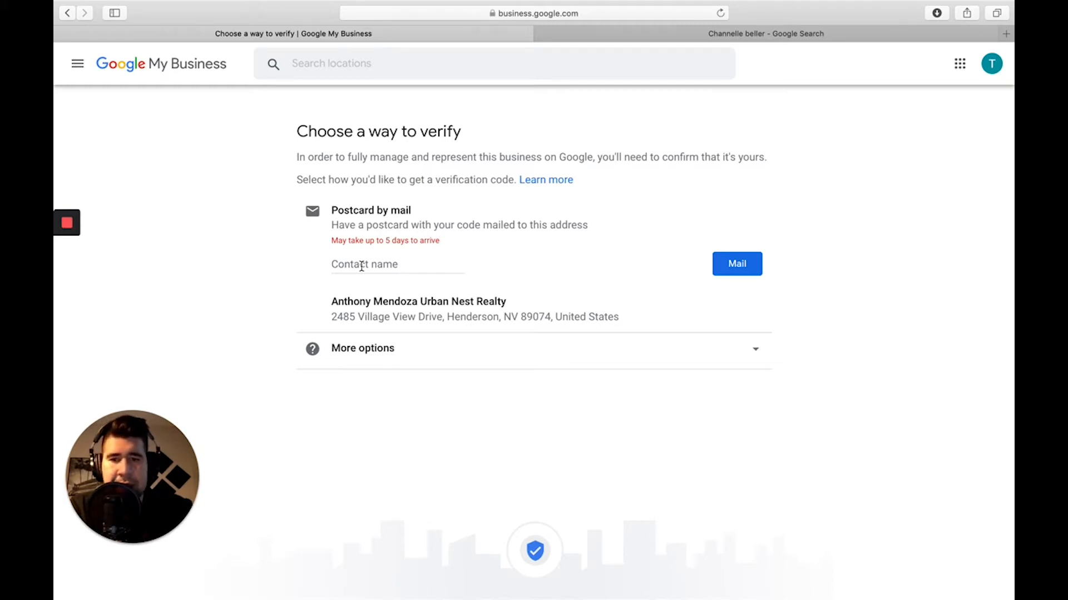
Choose Later under More options twice to skip verification and reach the Urban Nest Realty dashboard.
click(751, 361)
click(727, 361)
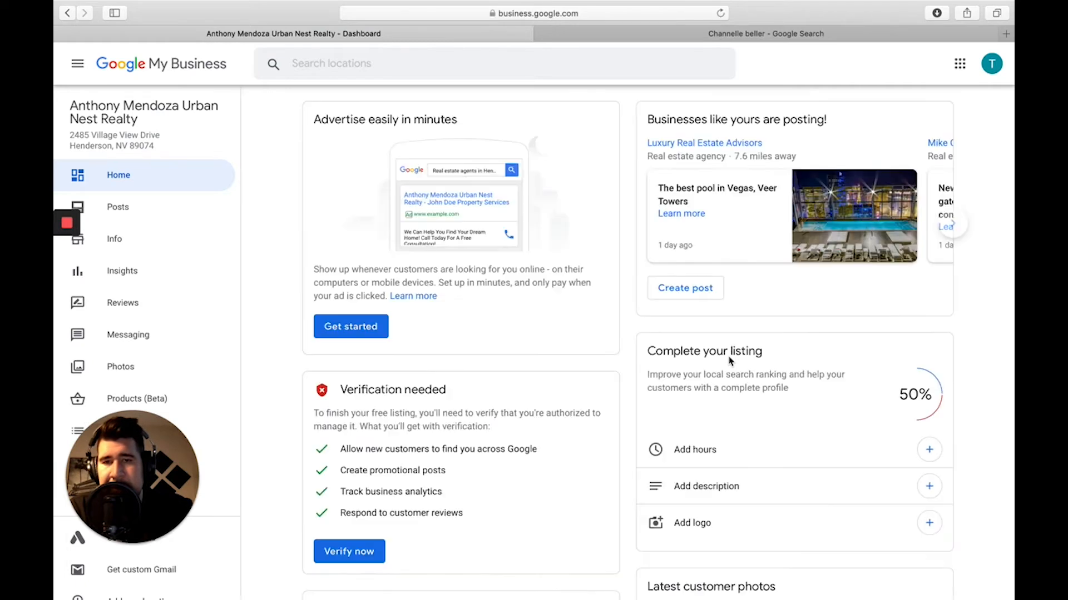
click(351, 553)
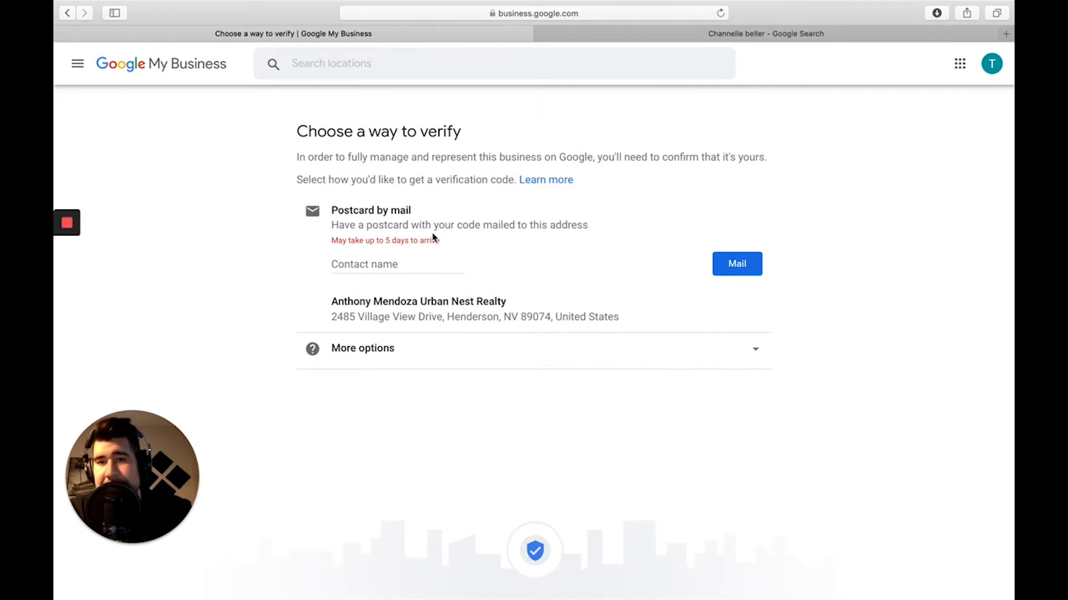
click(383, 349)
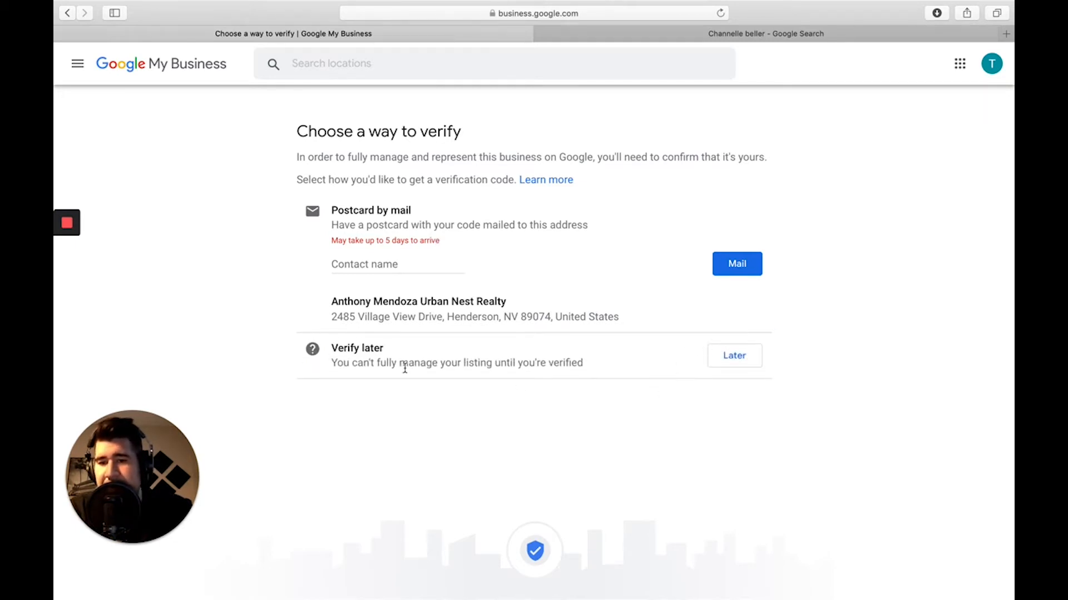
click(738, 361)
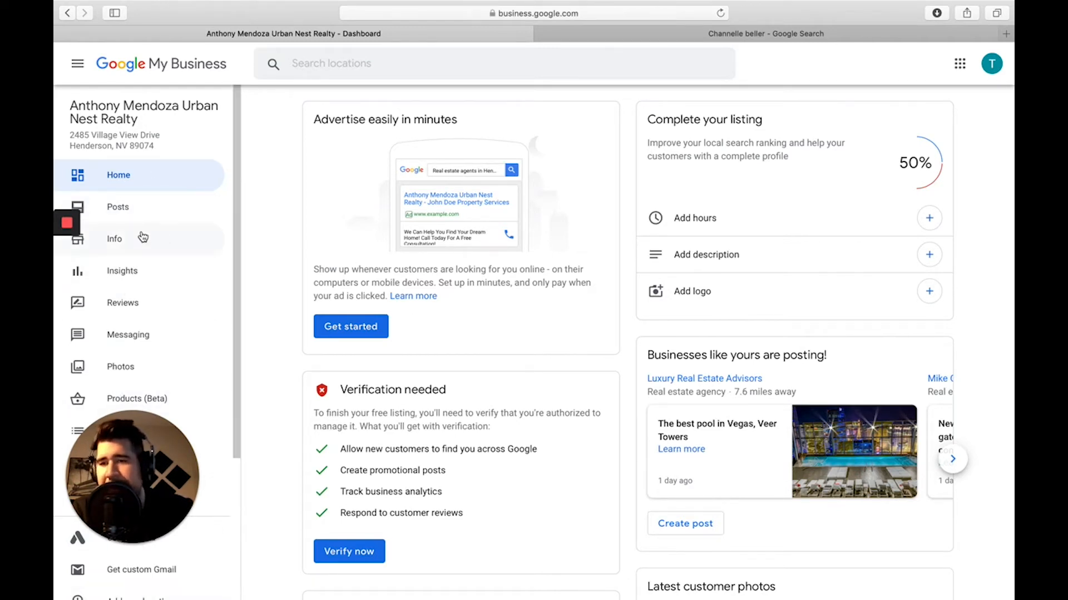
Look over the listing's Posts and Info pages, then return to the dashboard.
click(146, 212)
click(143, 249)
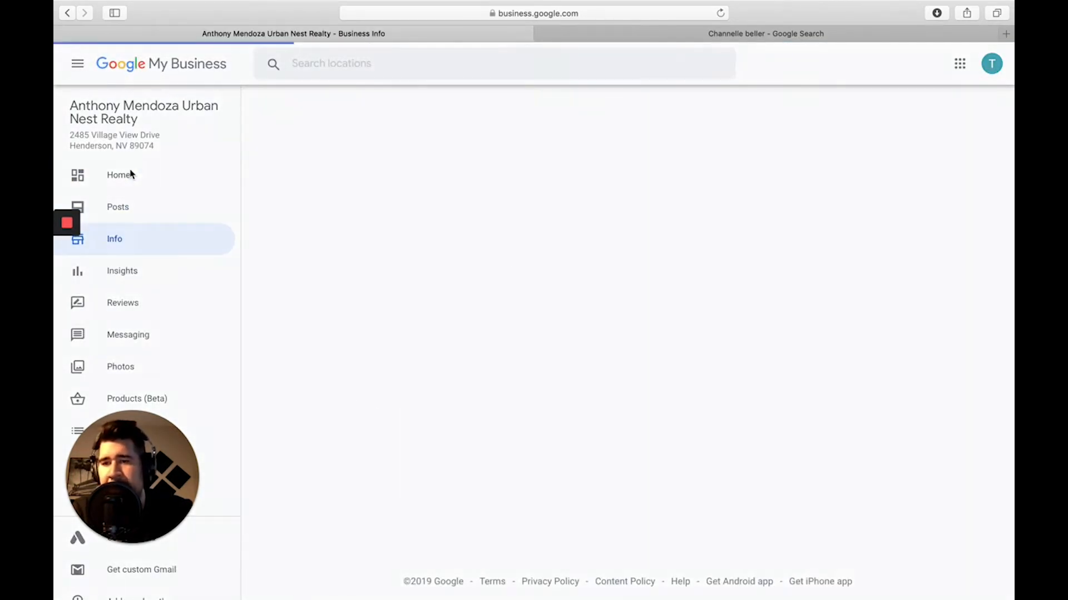
click(131, 174)
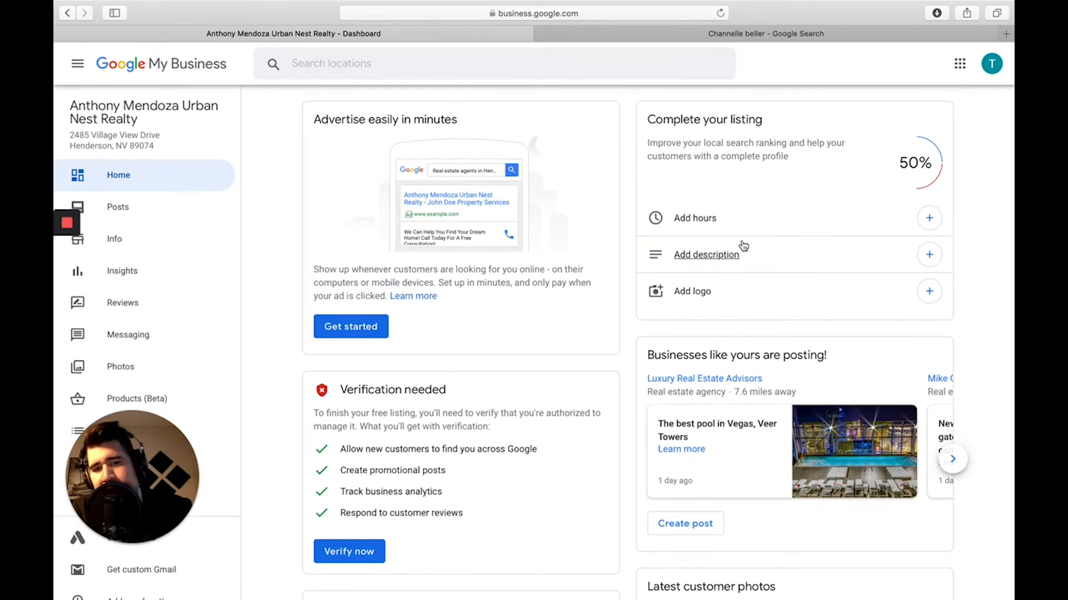
Page through the 'Businesses like yours are posting!' carousel until a Painted Desert Homes post shows.
scroll(733, 361, down, 3)
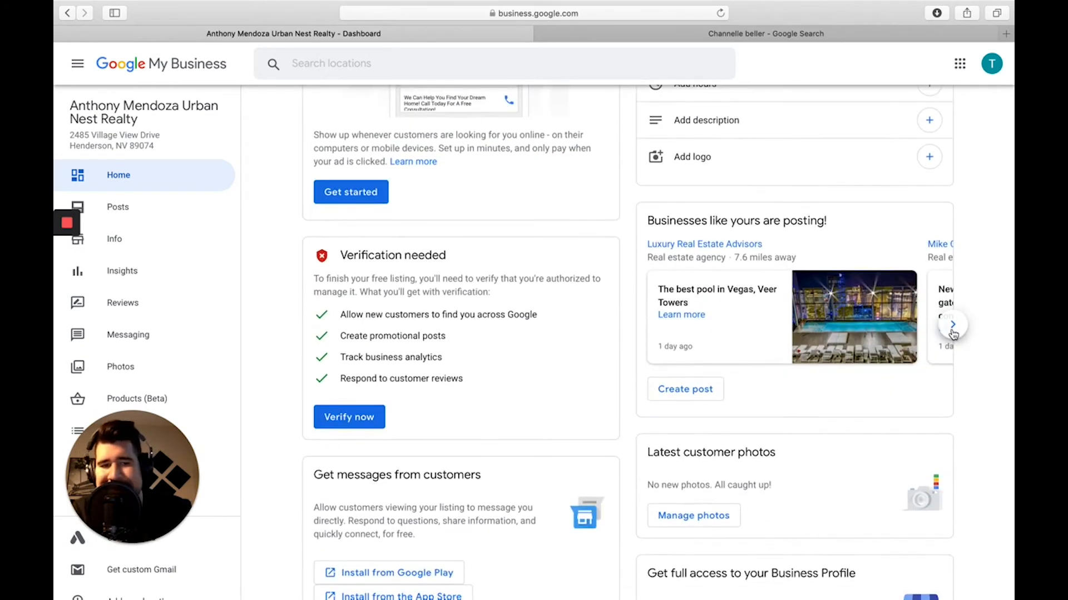
click(953, 331)
click(953, 332)
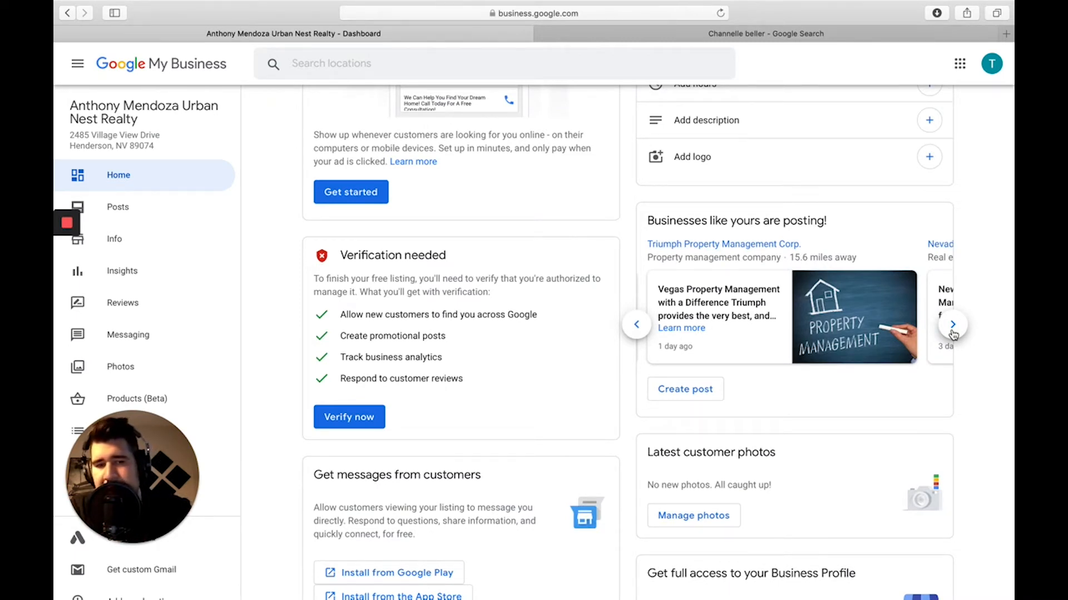
click(953, 332)
click(953, 331)
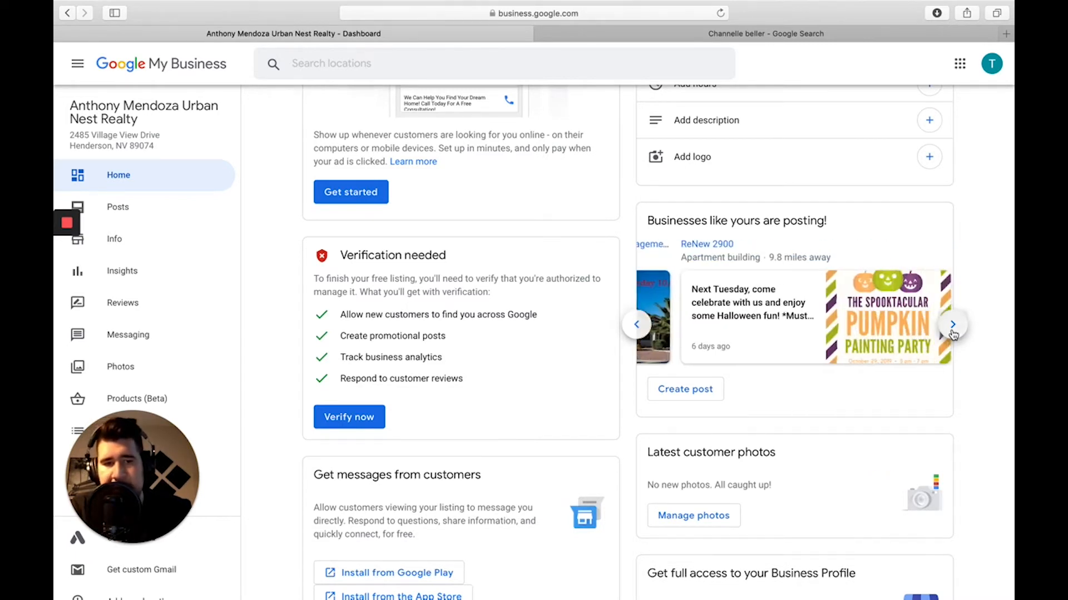
click(952, 332)
click(953, 332)
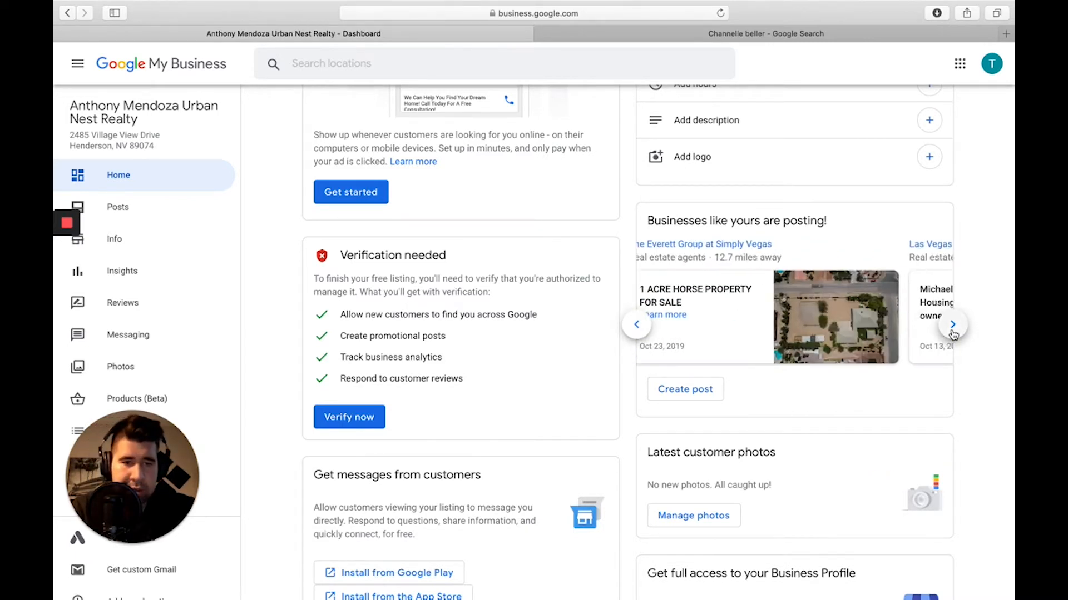
click(952, 332)
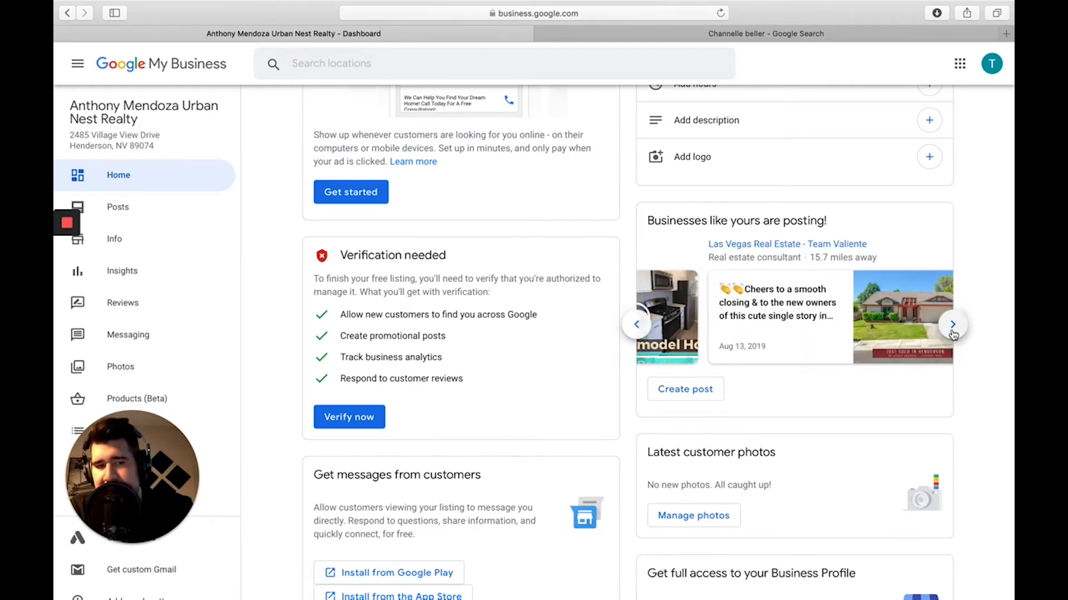
click(953, 332)
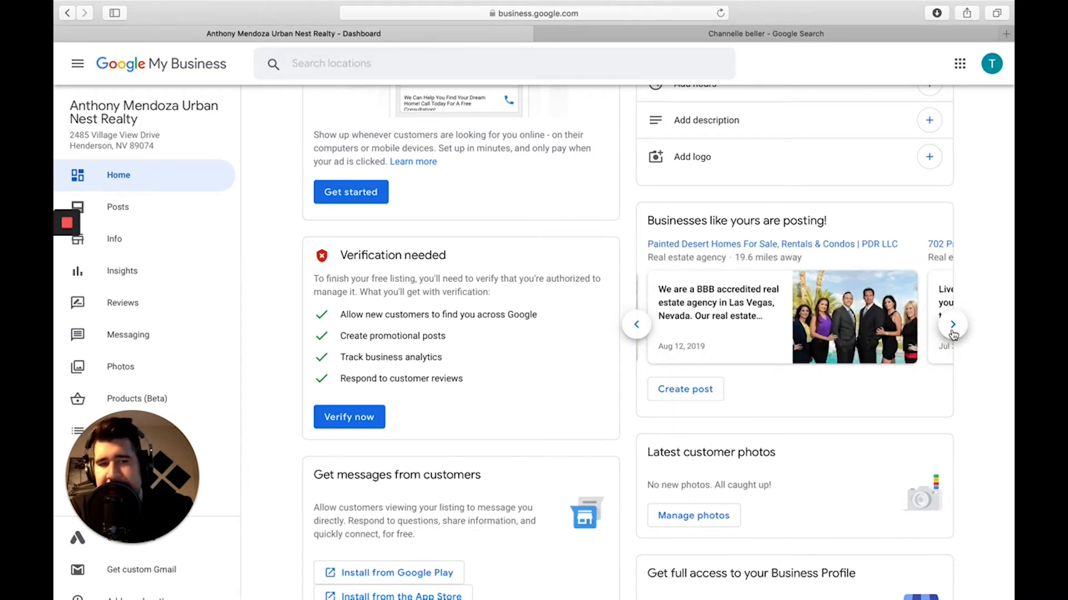
scroll(953, 334, up, 3)
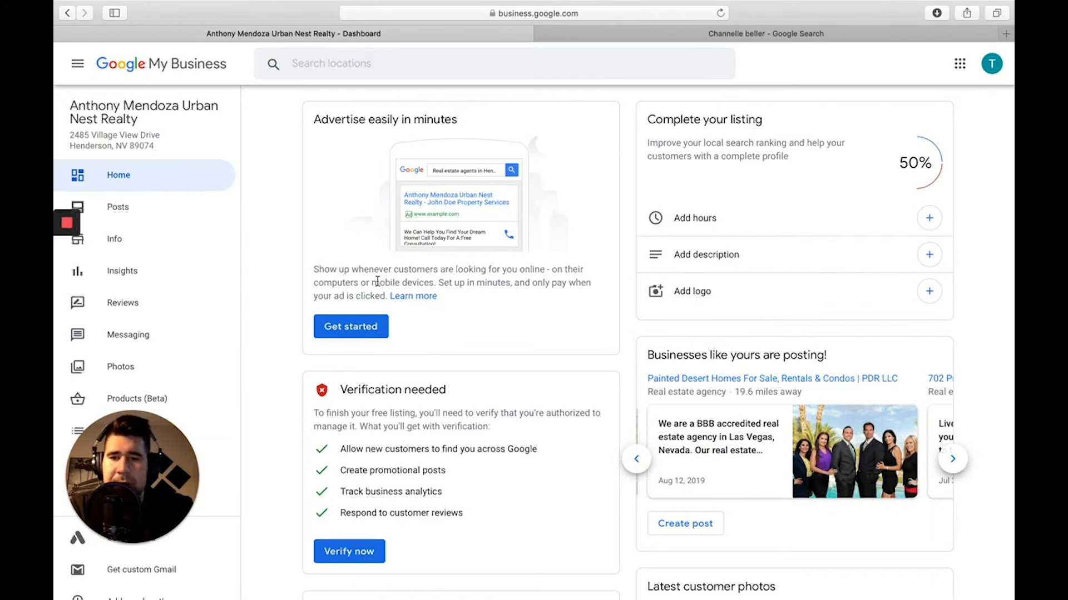
scroll(377, 282, down, 2)
scroll(400, 231, up, 2)
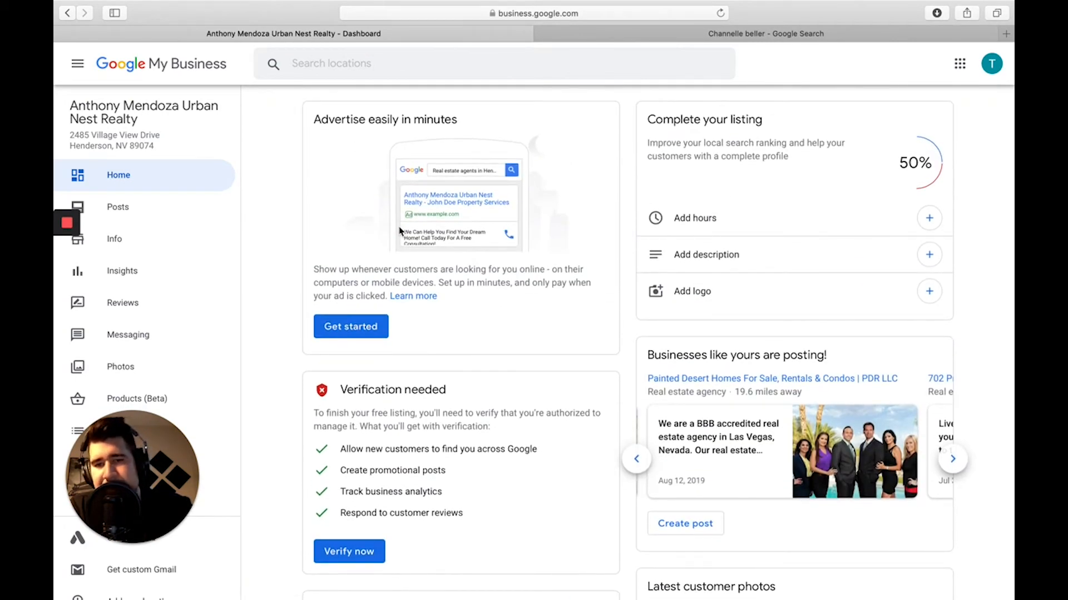
scroll(400, 230, down, 10)
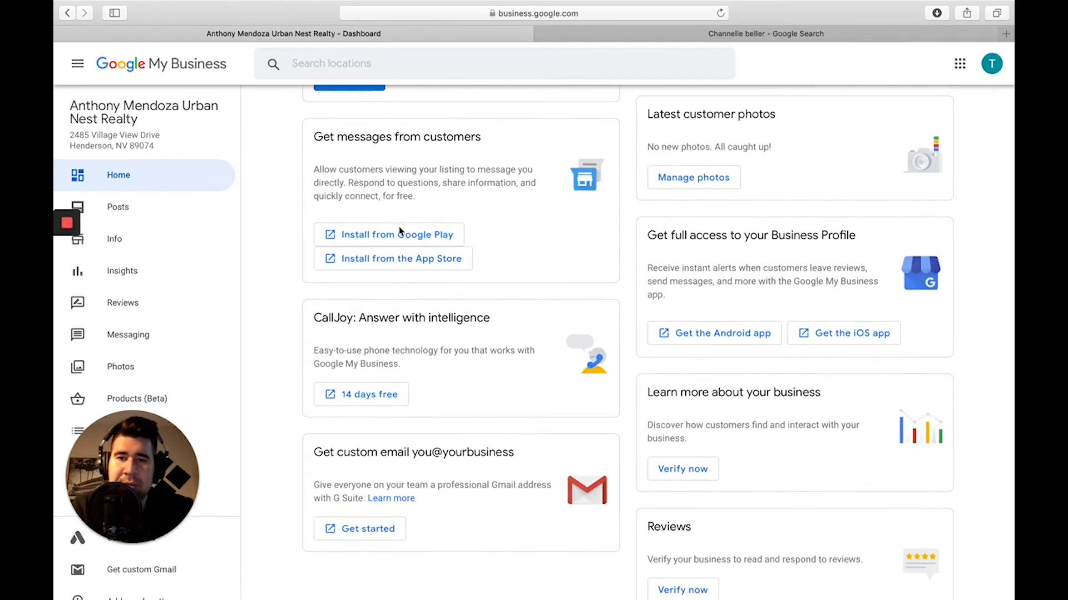
scroll(400, 231, down, 1)
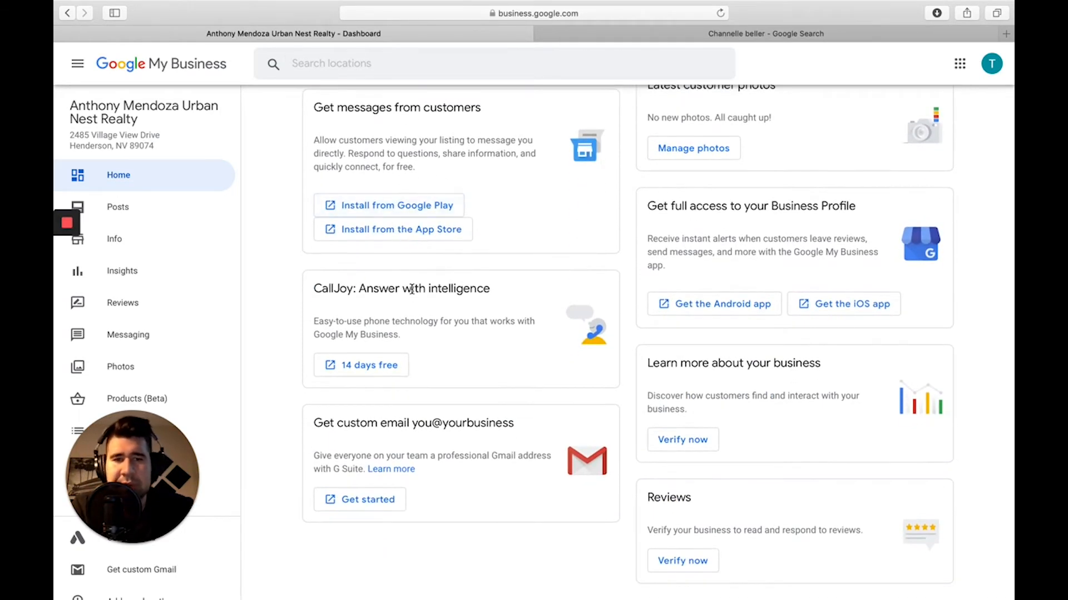
scroll(675, 162, up, 1)
scroll(627, 398, down, 2)
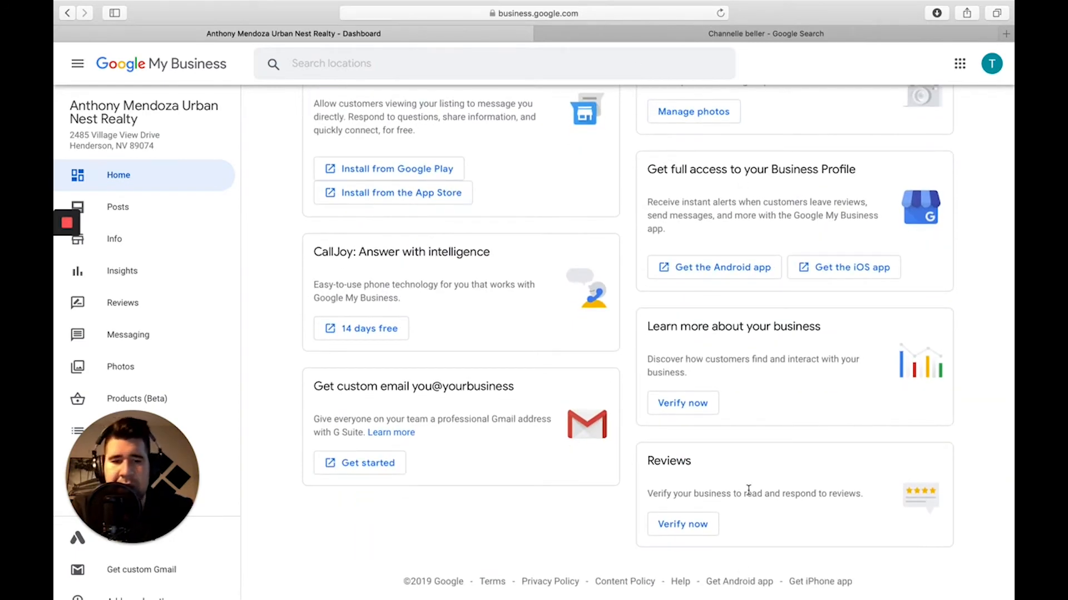
scroll(598, 372, up, 10)
scroll(600, 373, down, 2)
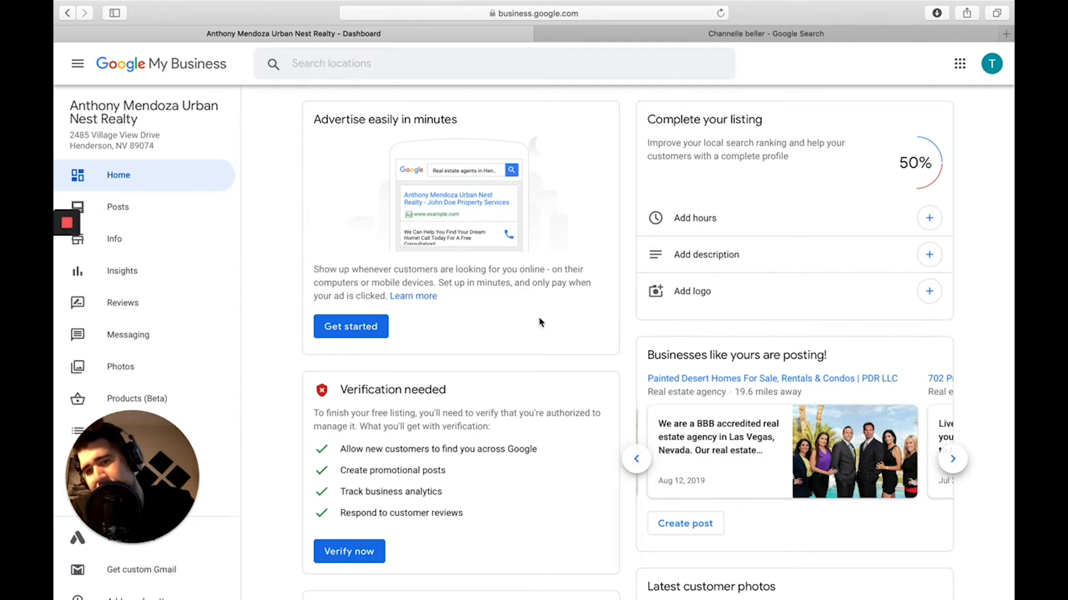
Open the listing's Posts page and start a new event post.
click(119, 220)
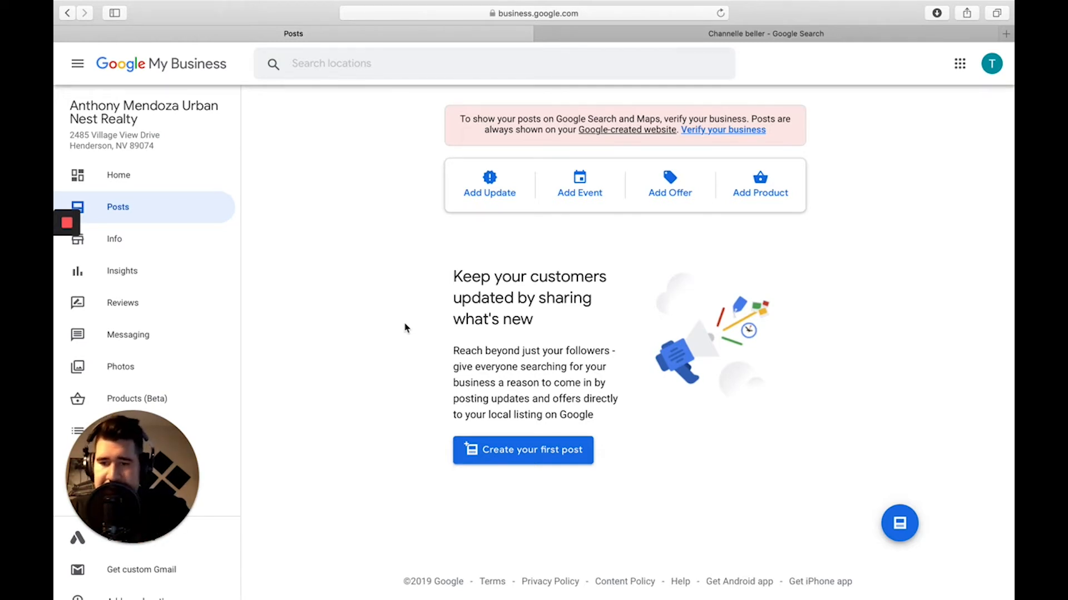
click(570, 190)
Begin adding a photo to the empty event post draft.
scroll(571, 189, down, 4)
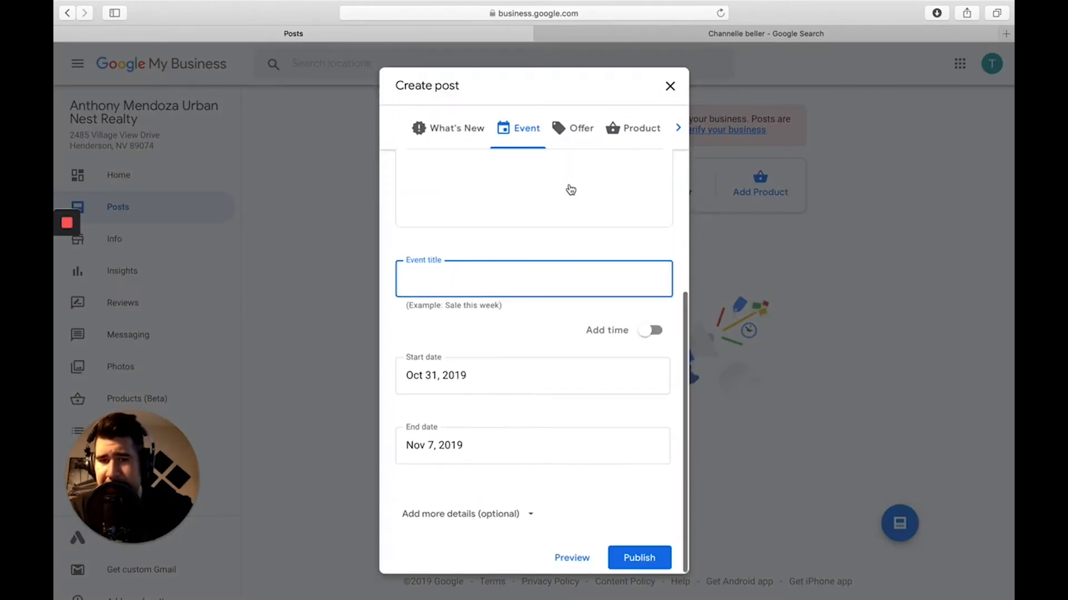
scroll(570, 189, up, 4)
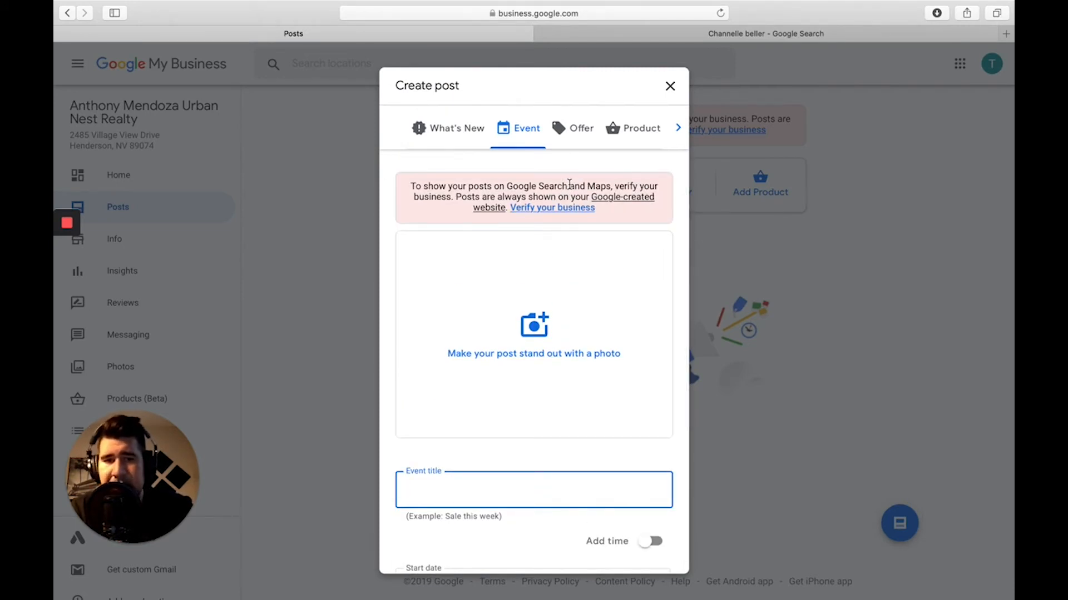
click(521, 322)
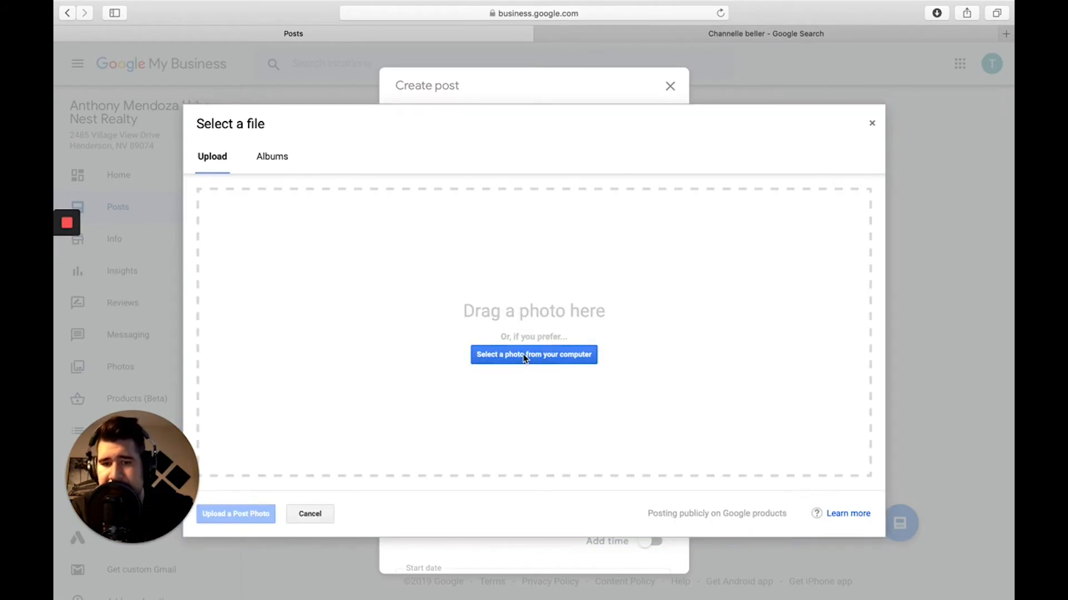
Upload 04.27.19-2.png from Downloads as the event post's photo.
click(524, 357)
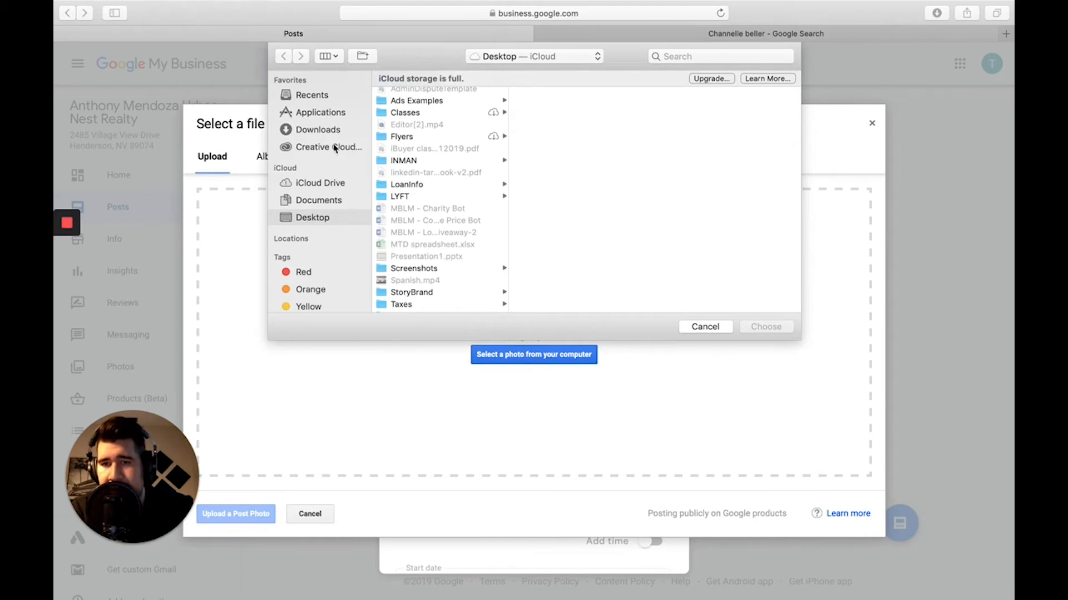
click(317, 129)
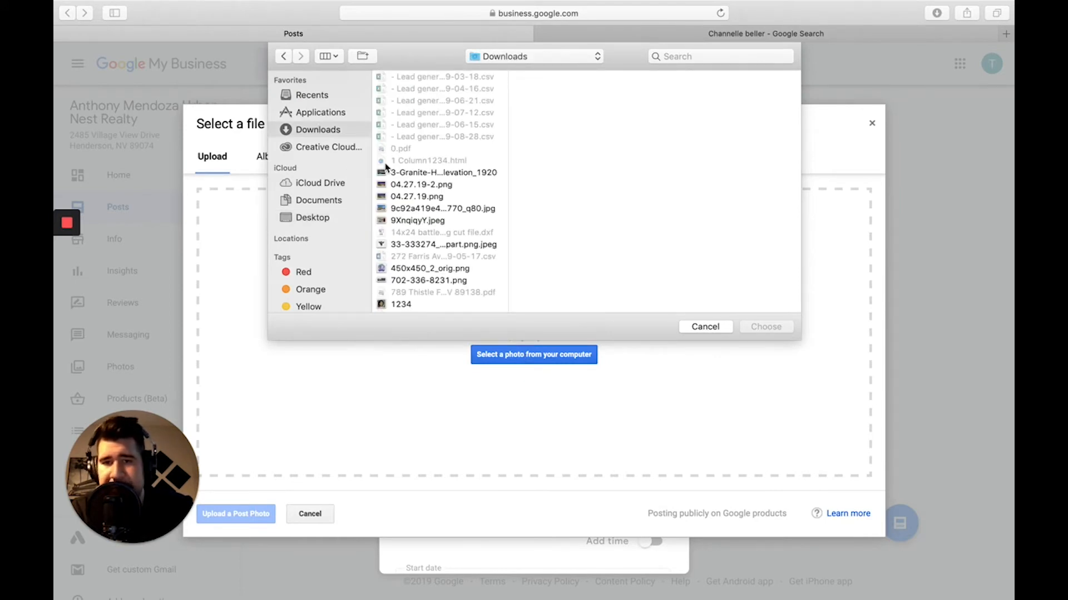
click(407, 184)
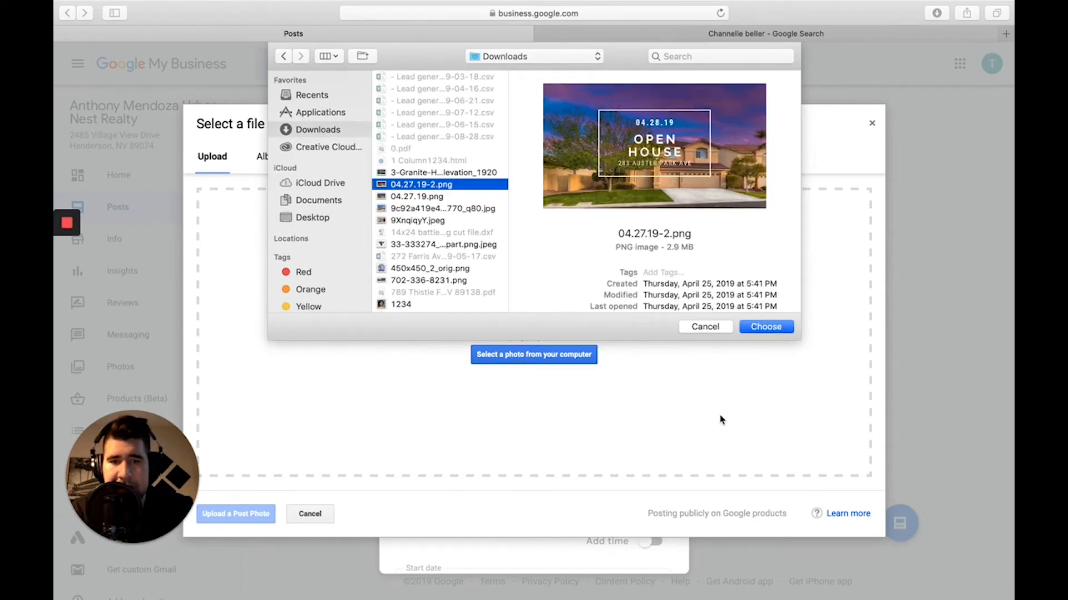
click(763, 328)
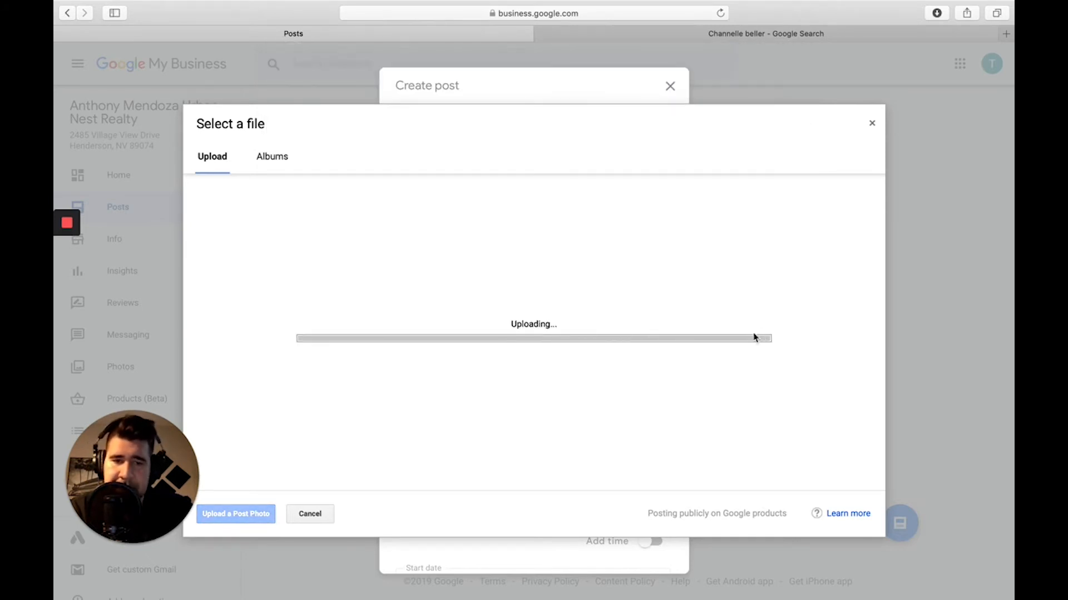
click(256, 517)
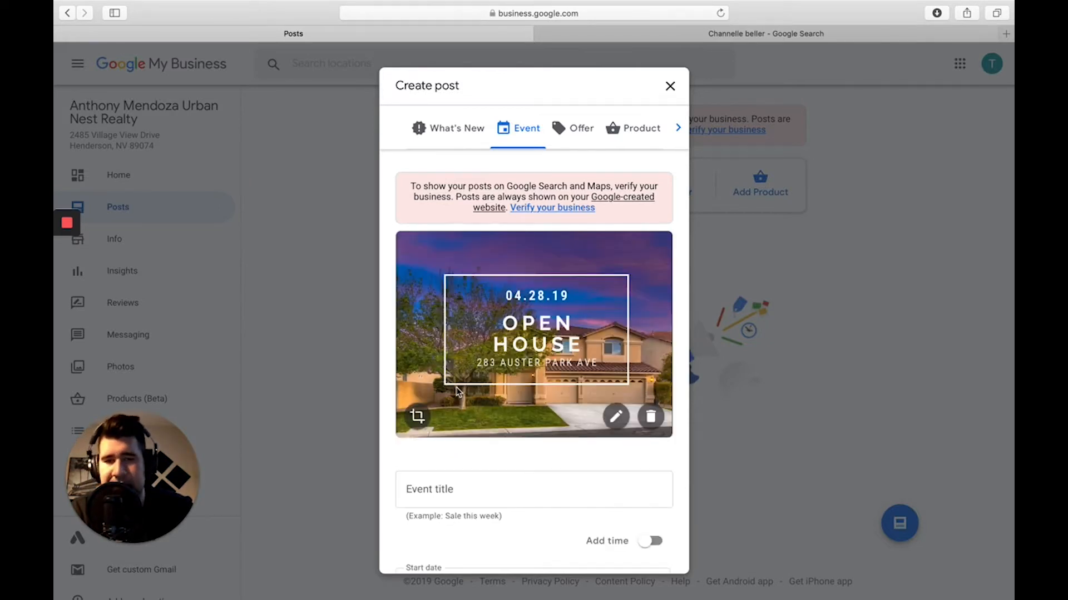
scroll(484, 433, down, 2)
Title the event 'Open House 123 Main Street'.
click(481, 428)
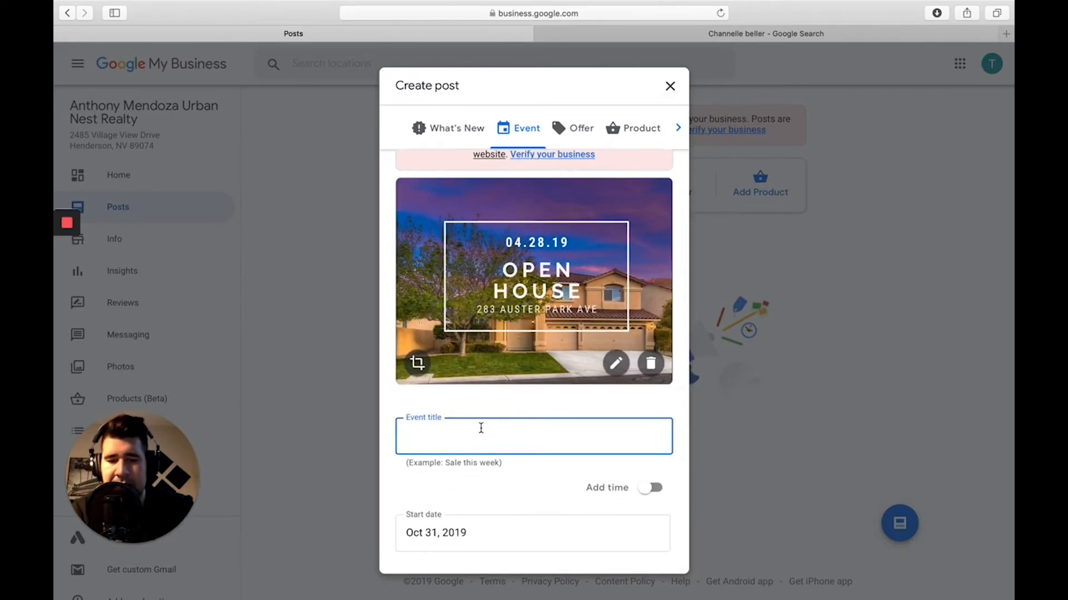
text(Open House)
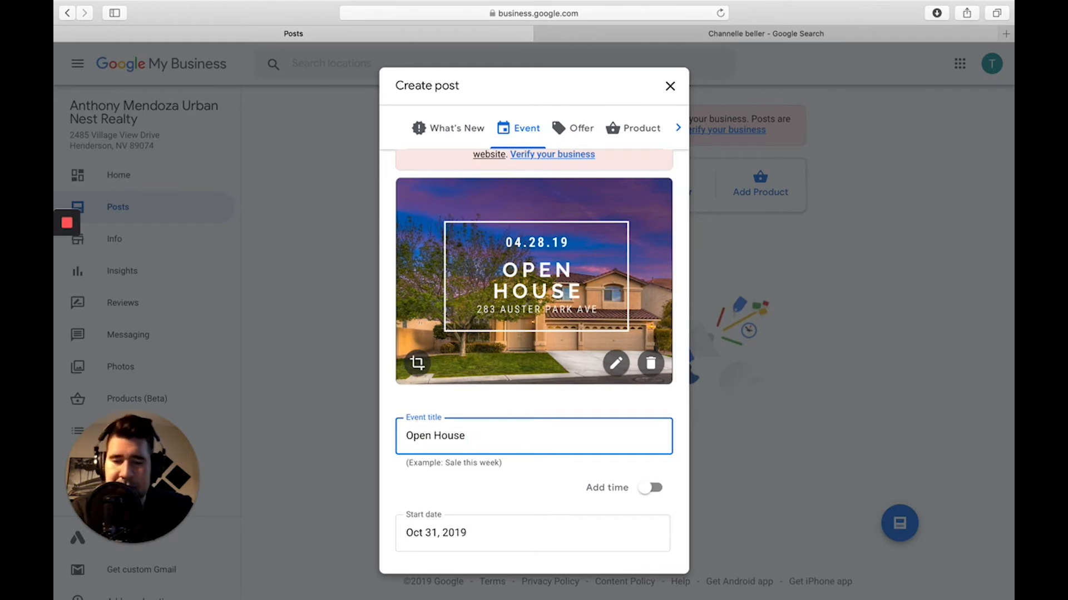
text(1)
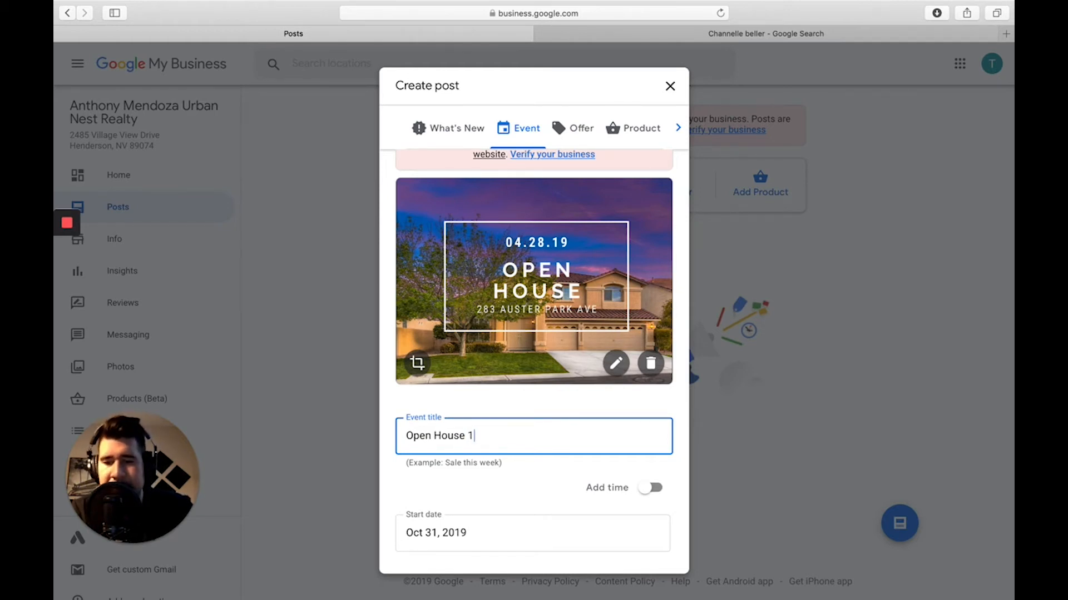
text(23 Mai)
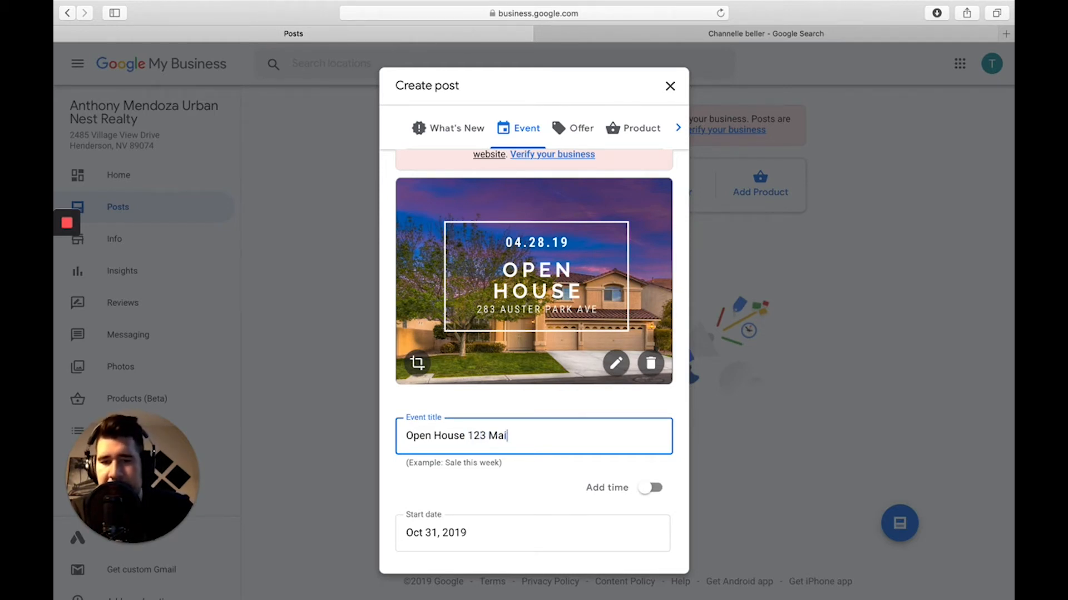
text(n Street)
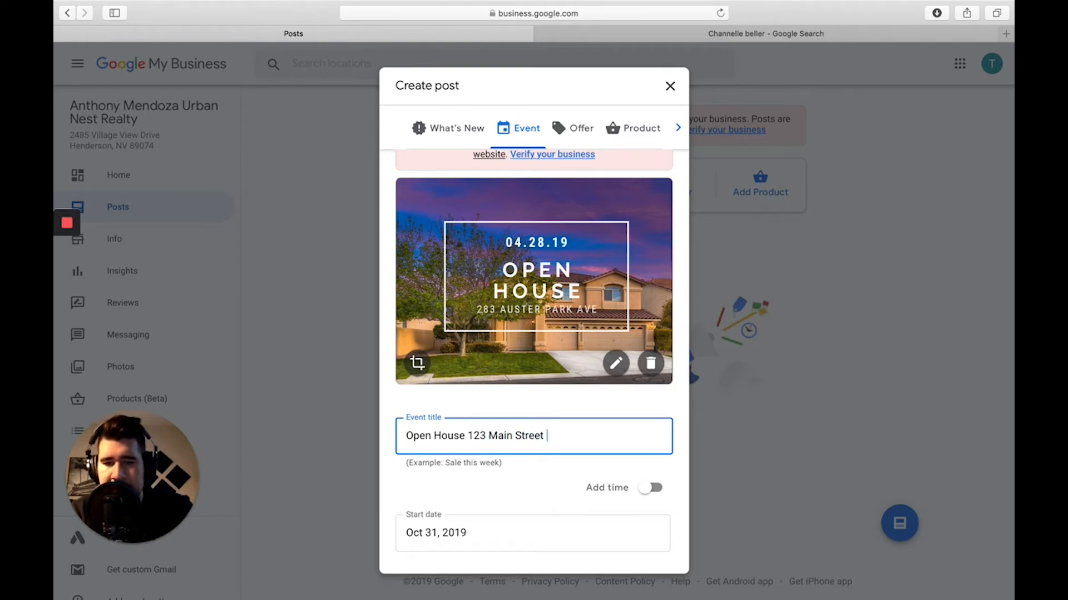
scroll(482, 427, down, 3)
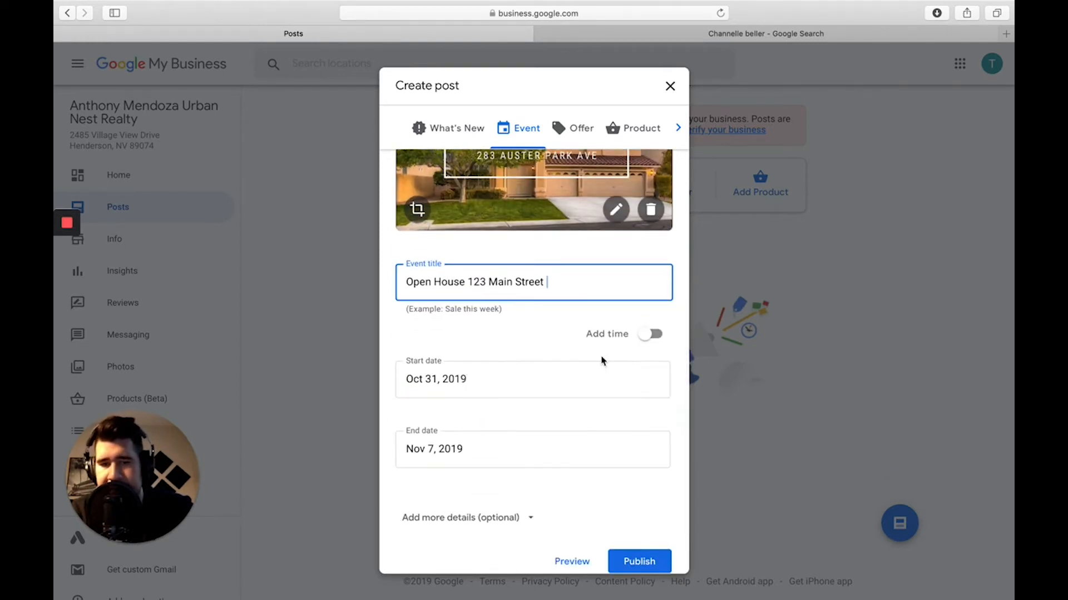
Add event times: start 12:00 am on Oct 31, end 8:00 pm on Nov 7, 2019.
click(640, 334)
click(589, 384)
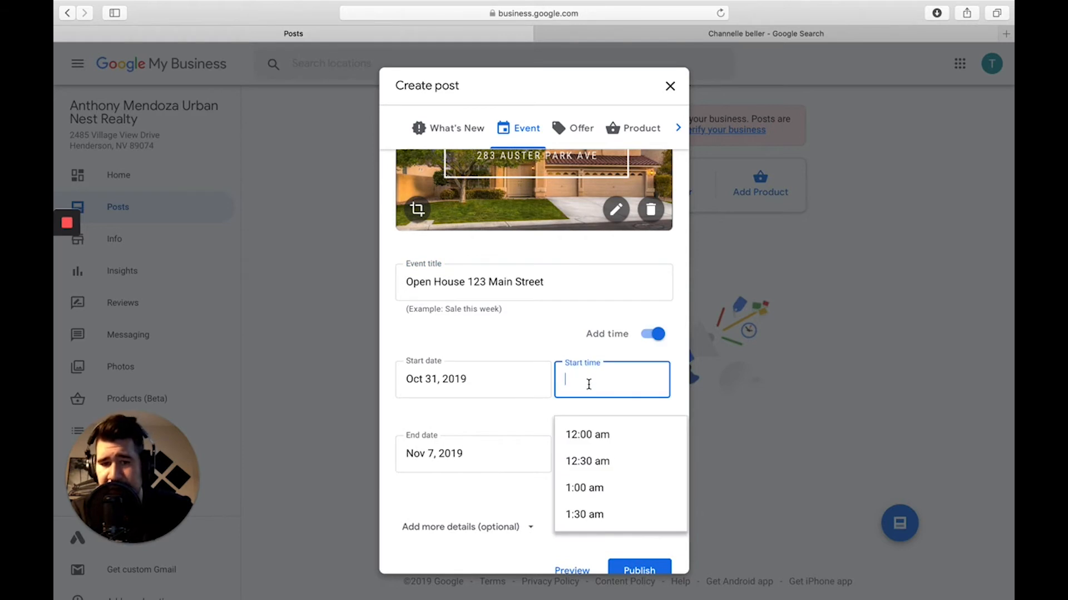
click(579, 442)
click(579, 445)
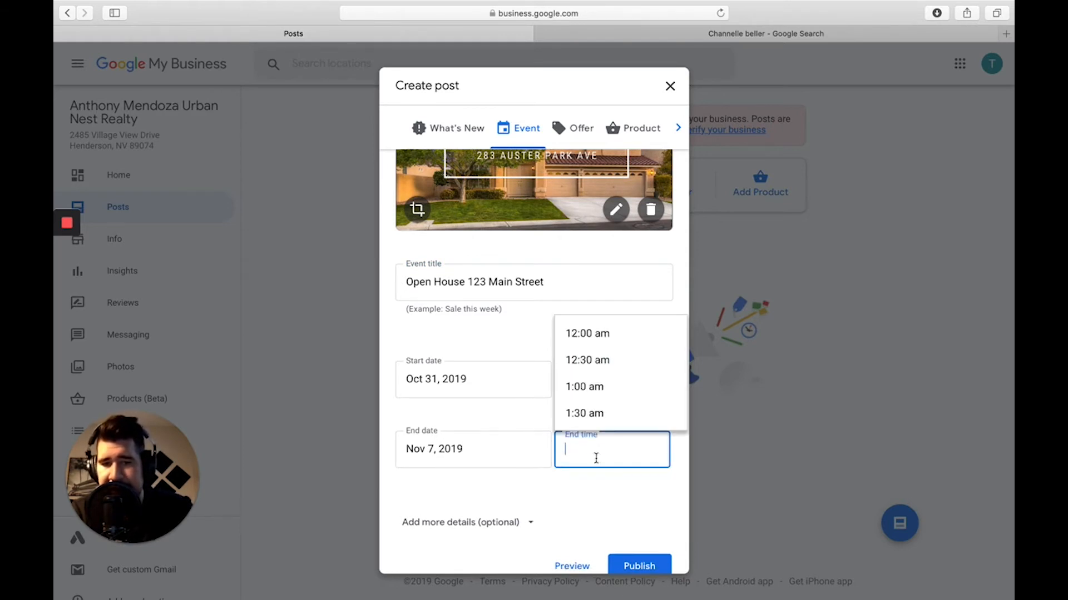
scroll(598, 401, down, 10)
scroll(601, 401, down, 6)
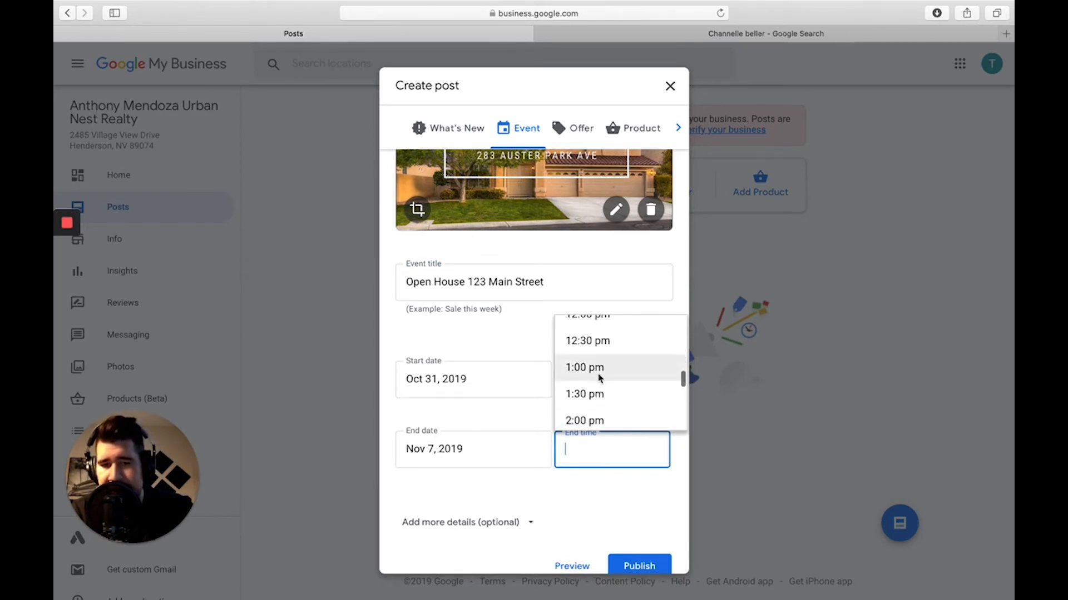
click(590, 417)
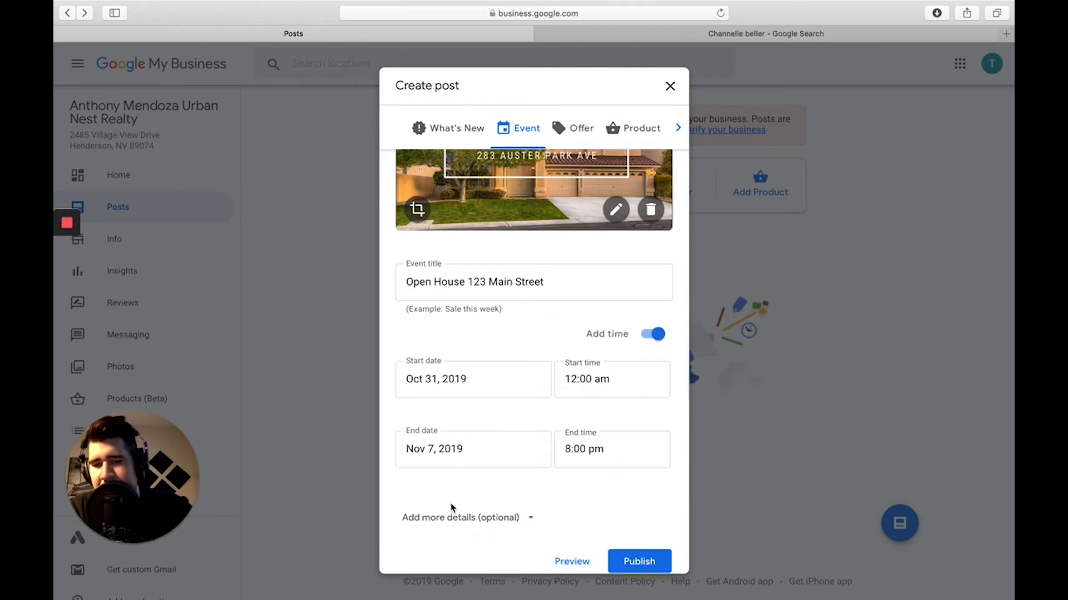
scroll(470, 481, down, 1)
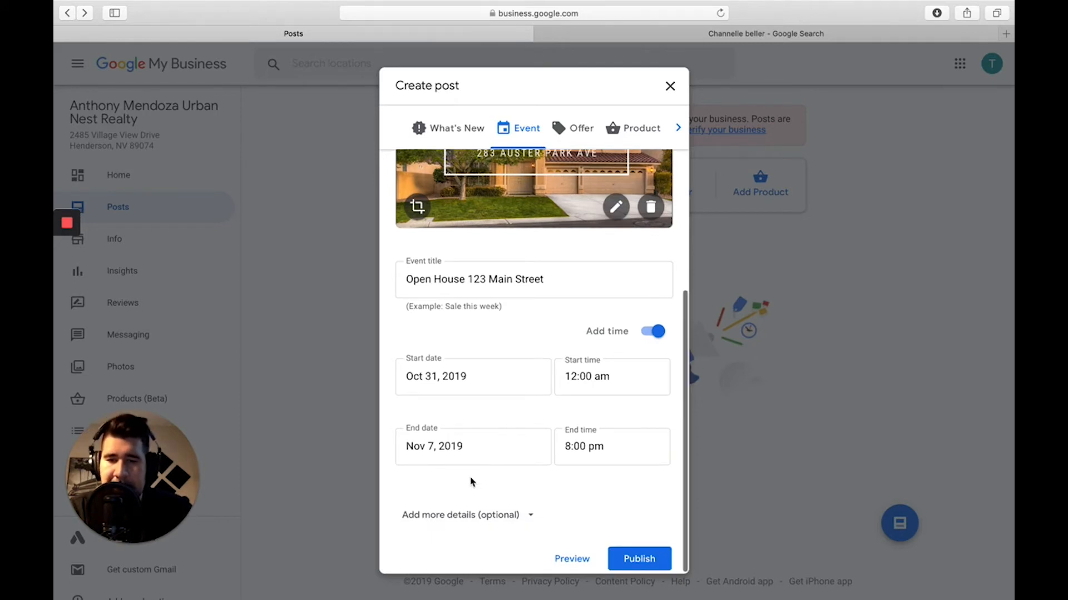
Enter the event details 'Wine and cheese 2 bed 3 bath anthem country'.
click(456, 517)
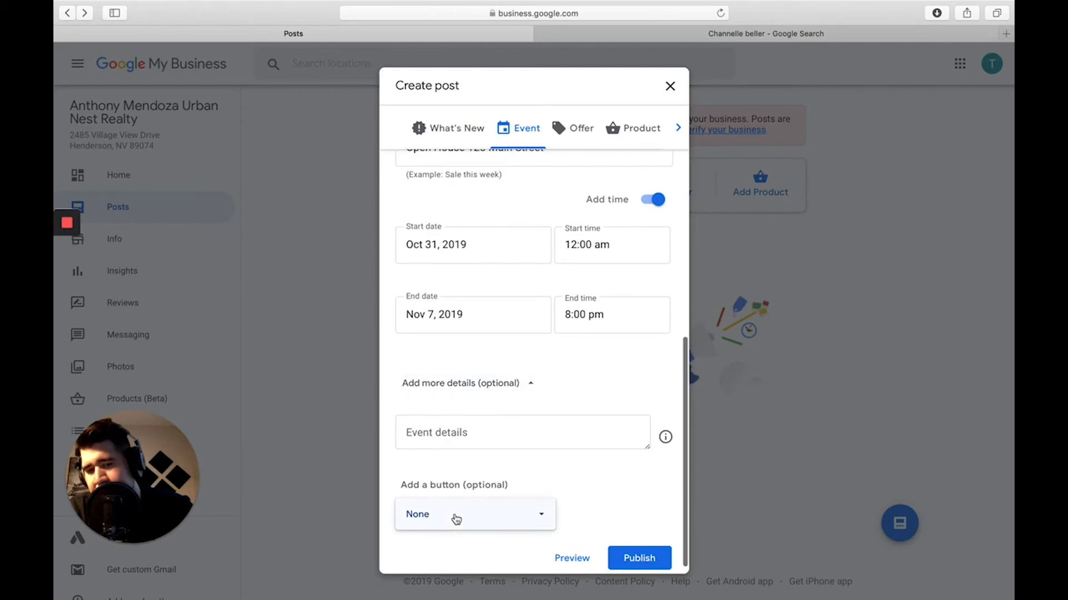
click(467, 443)
click(467, 443)
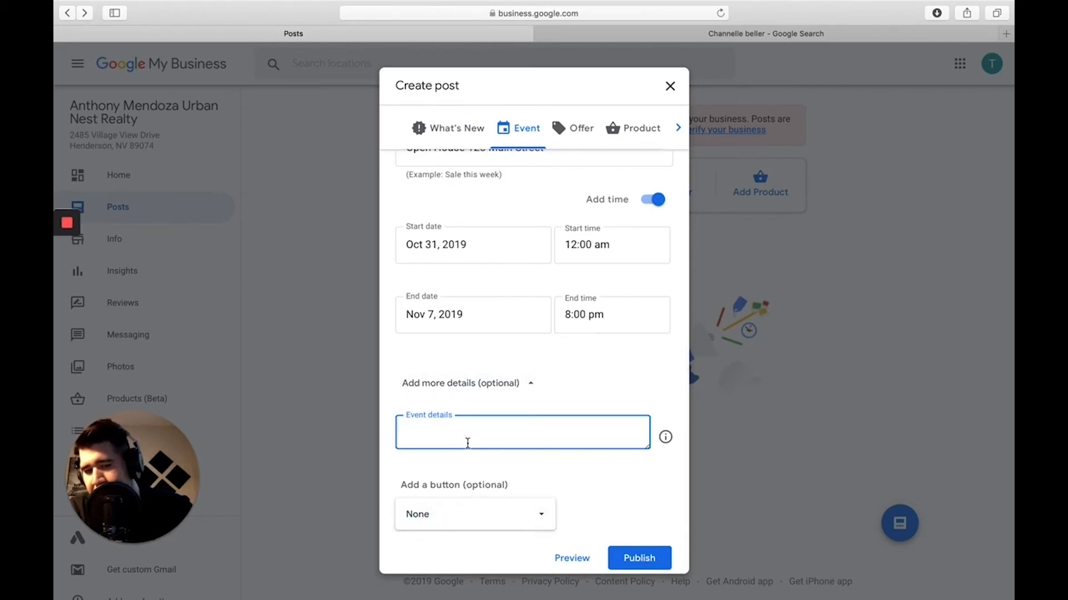
text(Wine)
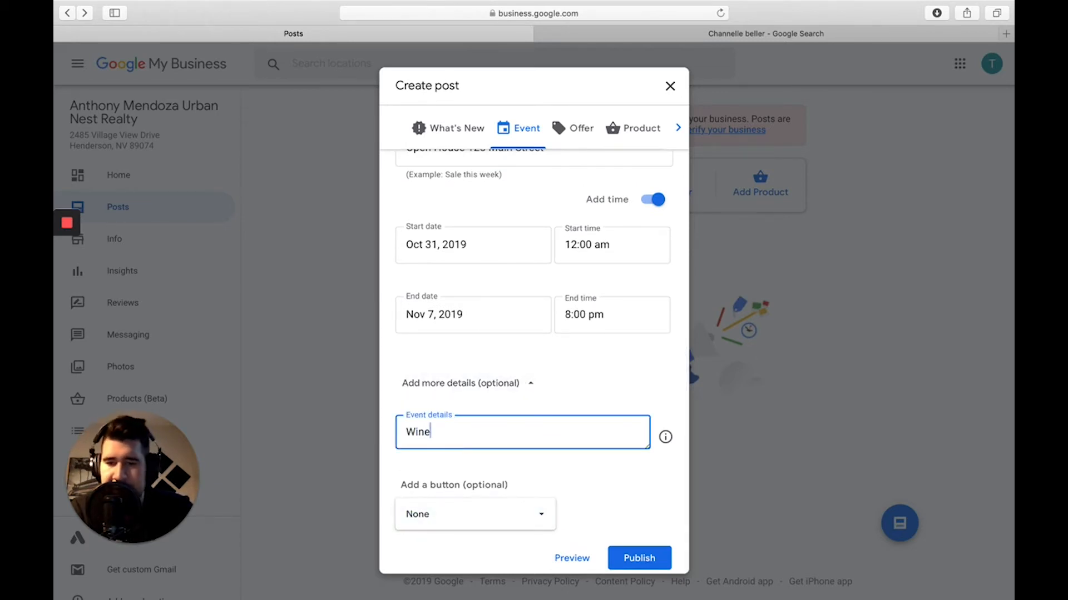
text( and chees)
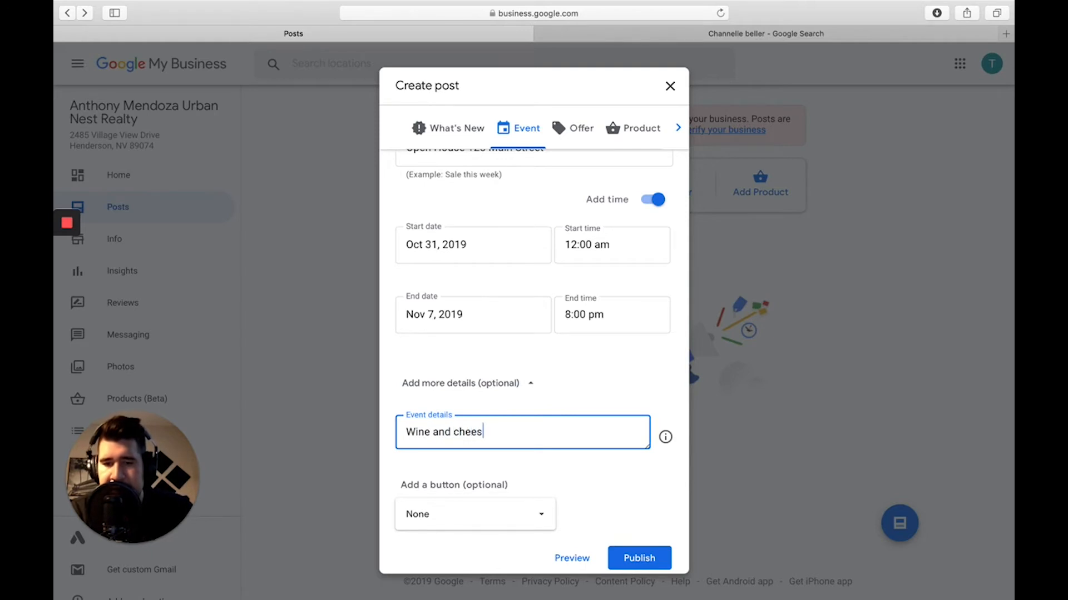
text(e 2 be)
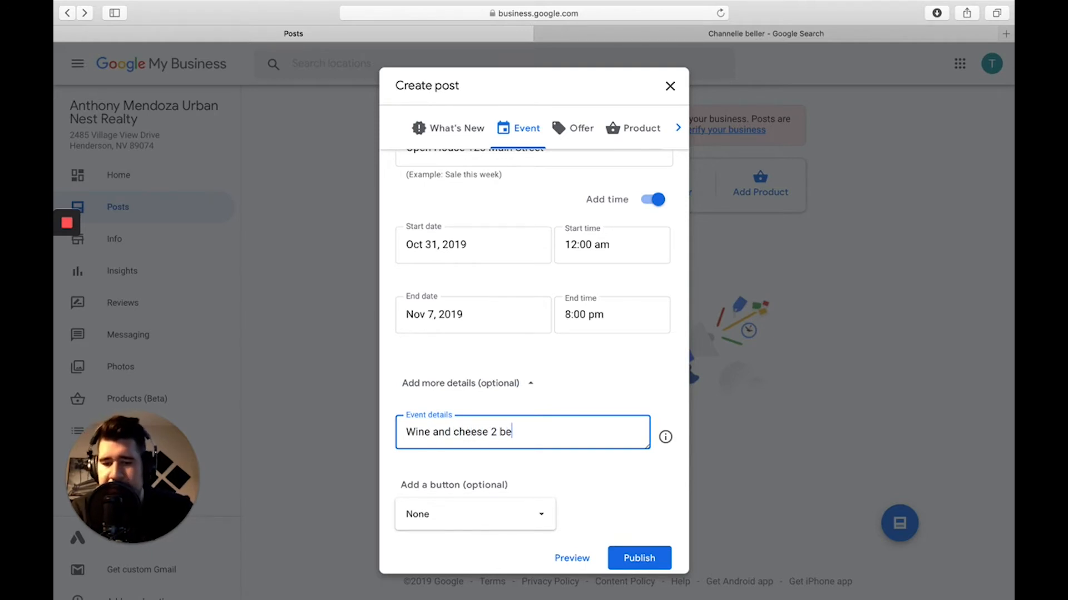
text(d 3 bath )
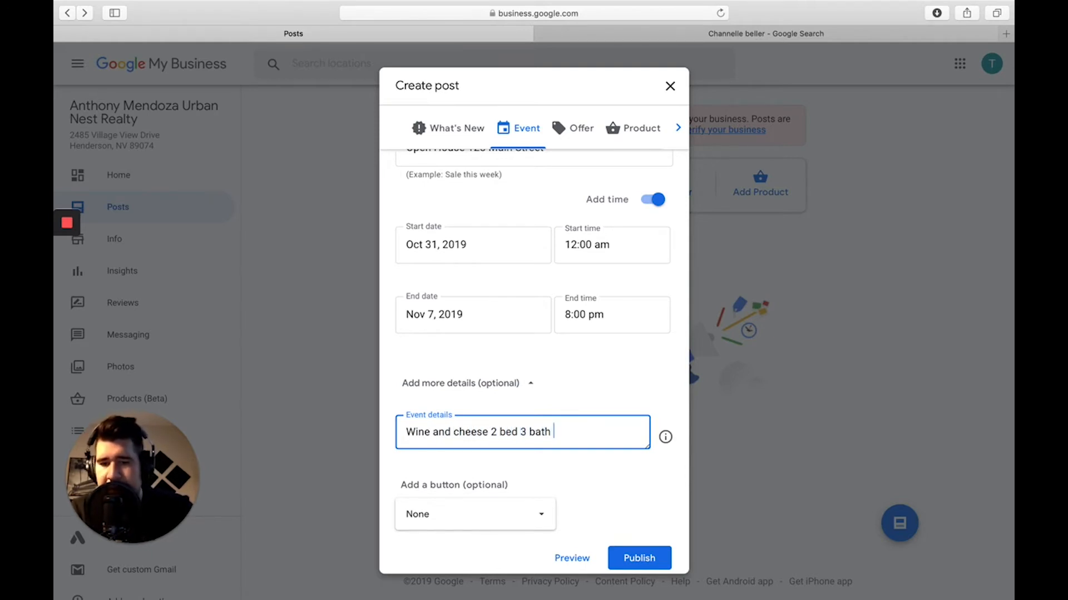
text(anthem country)
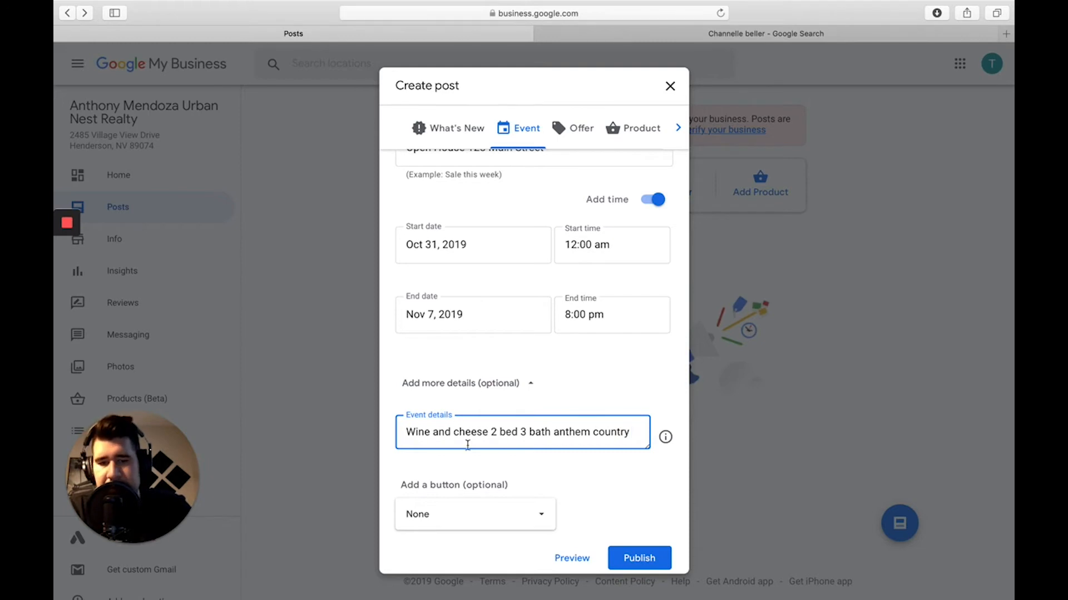
scroll(499, 453, down, 1)
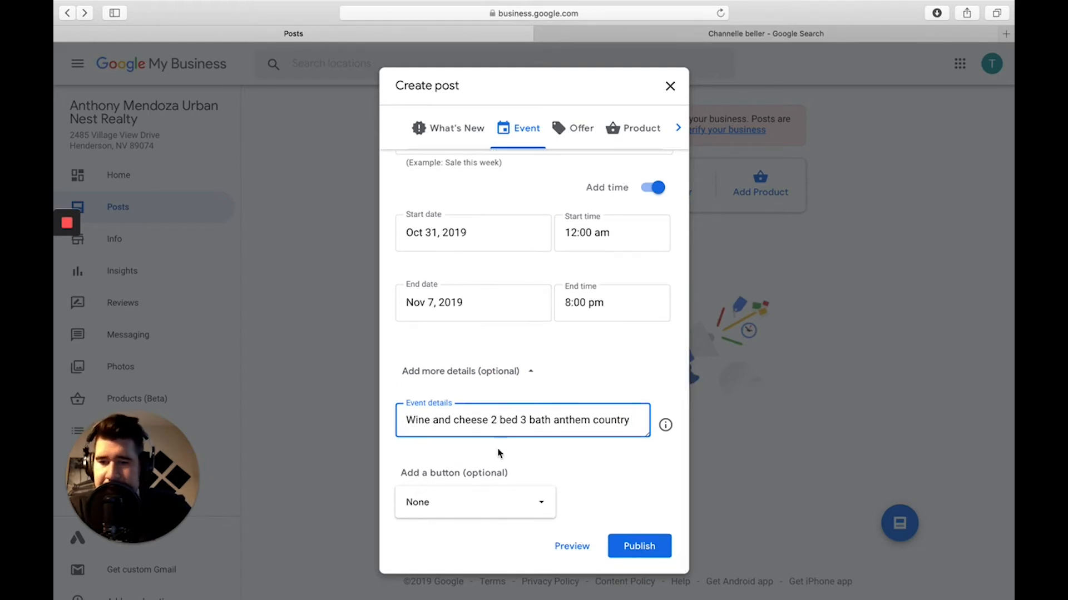
Give the event post a Learn more action button.
click(484, 510)
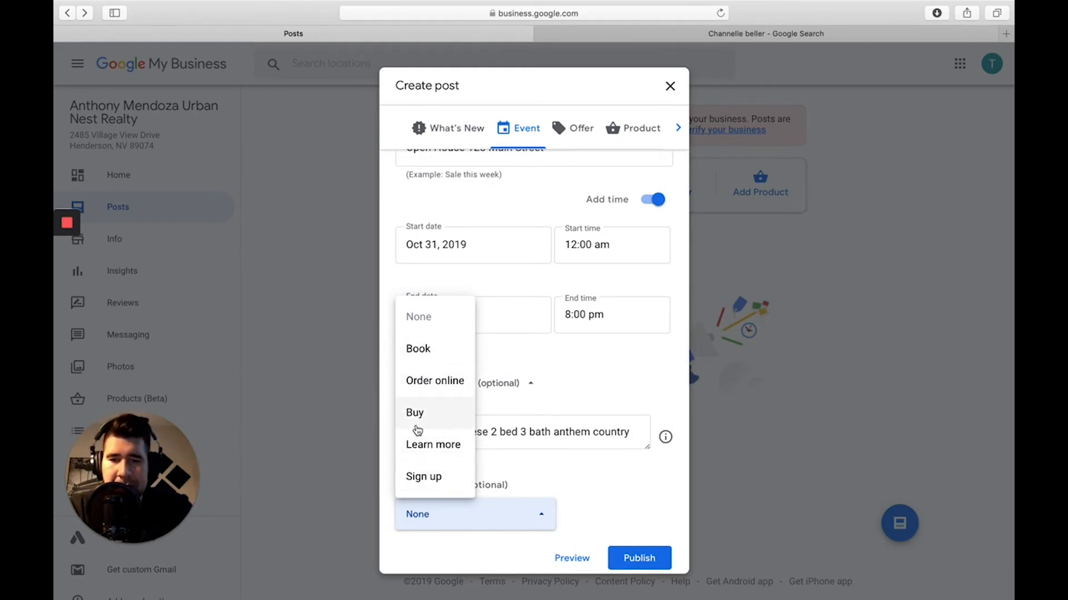
click(433, 451)
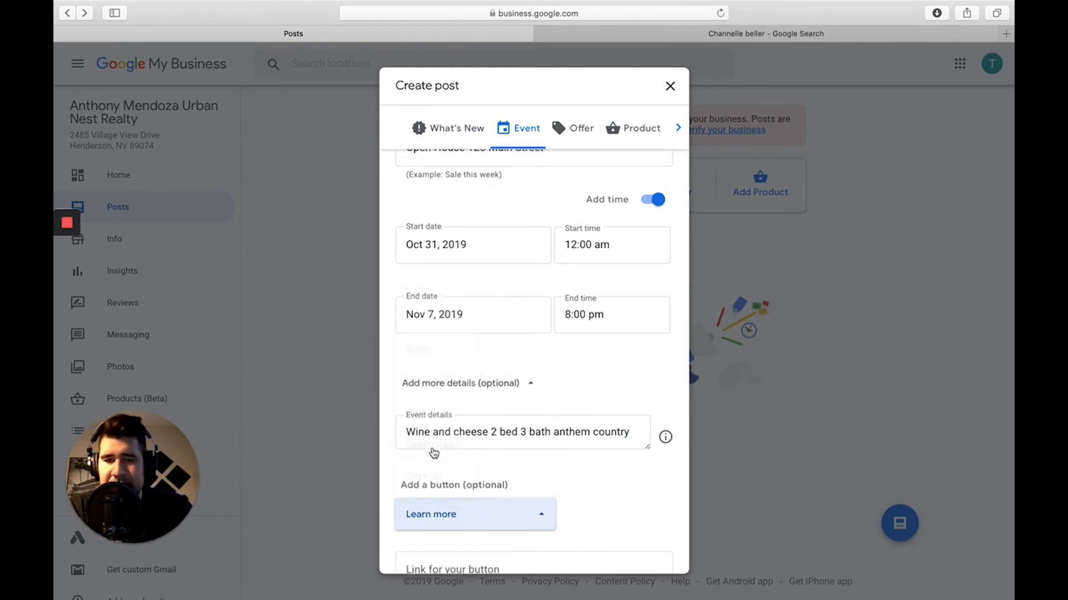
scroll(492, 483, down, 2)
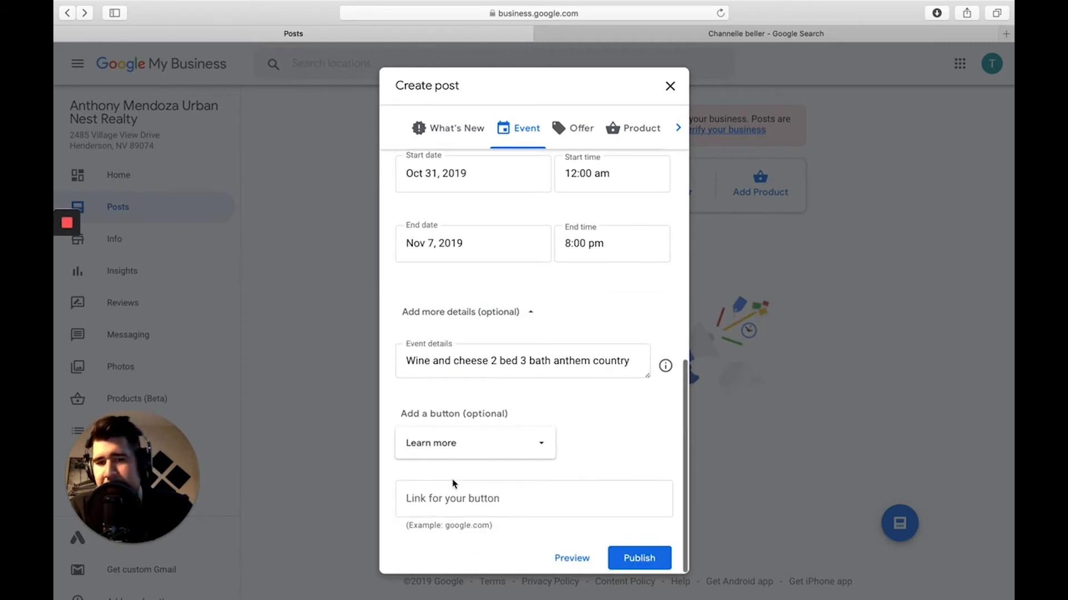
scroll(449, 481, up, 8)
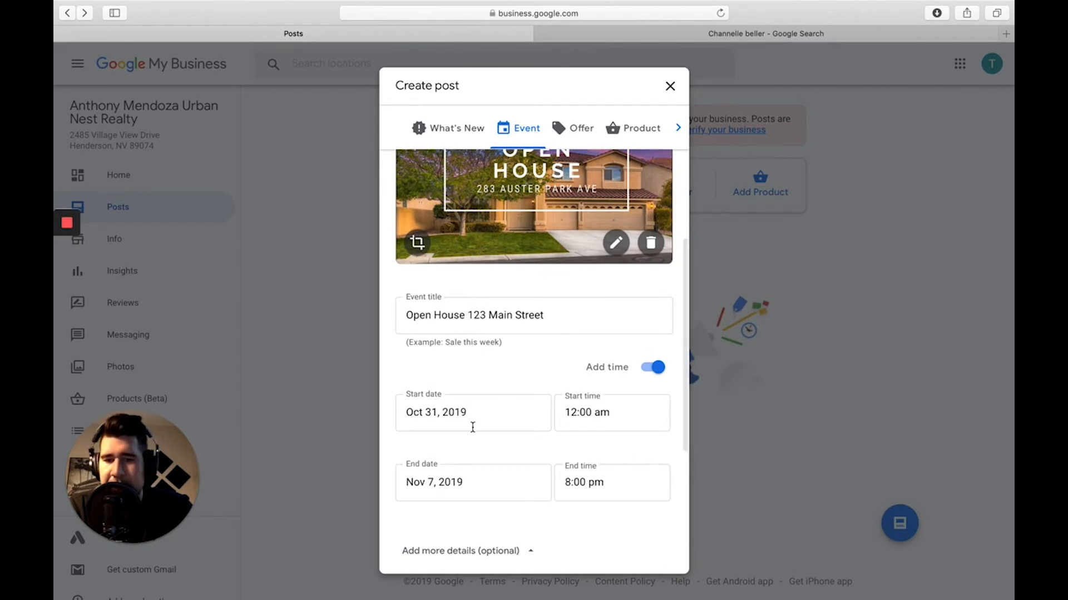
scroll(474, 436, down, 5)
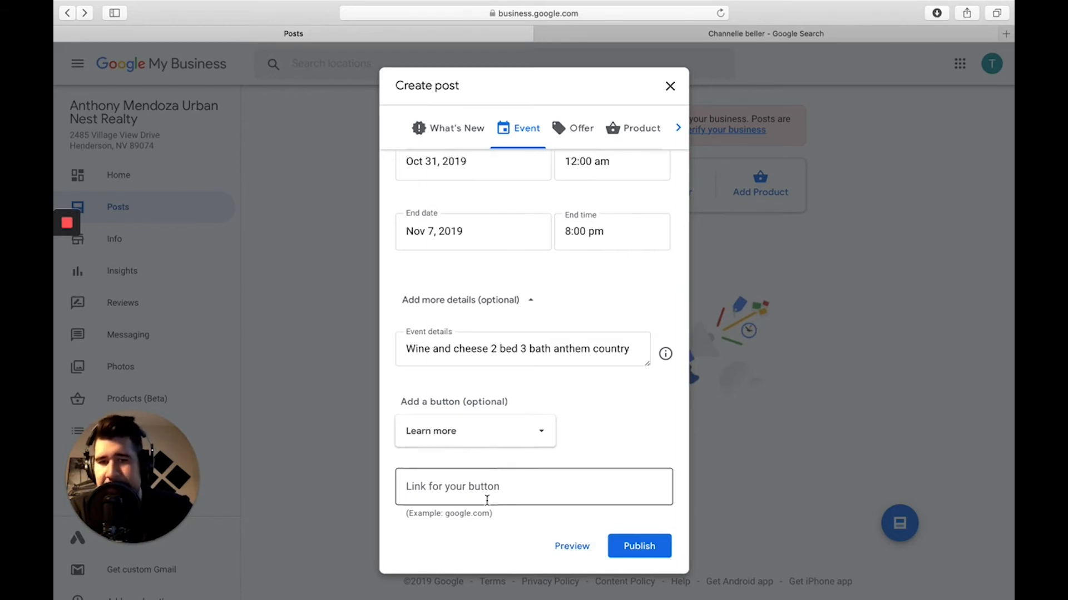
scroll(486, 500, up, 10)
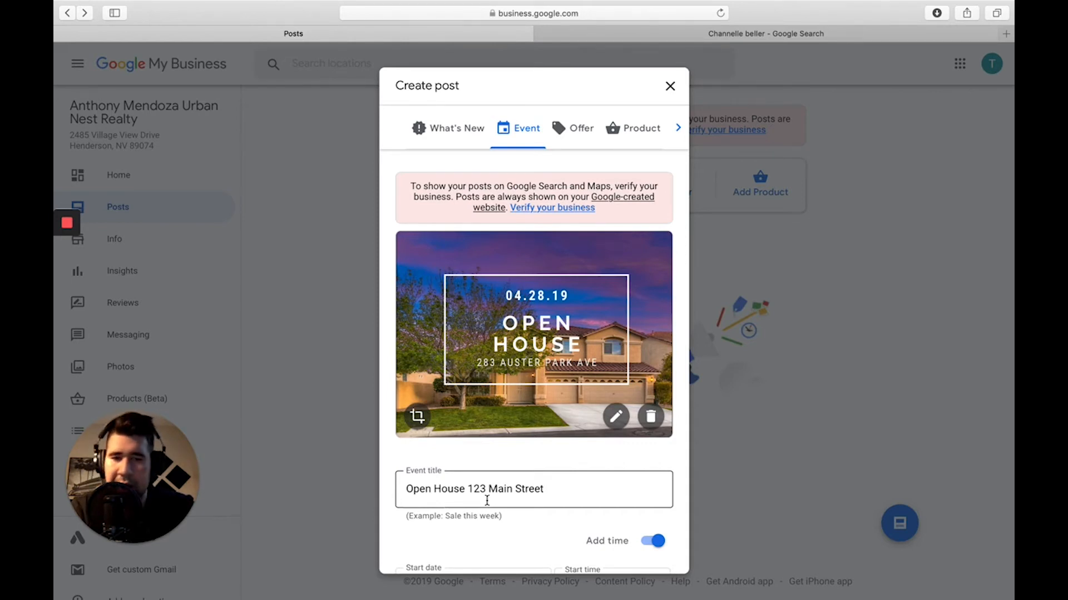
scroll(486, 500, down, 10)
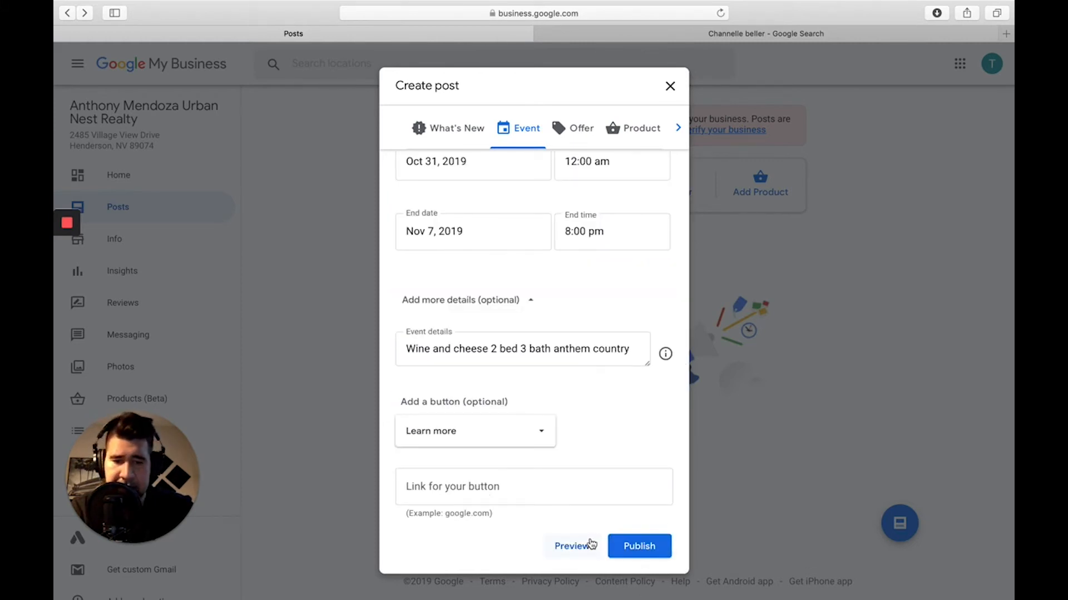
Switch the action button back to None and publish the Open House event post.
click(634, 546)
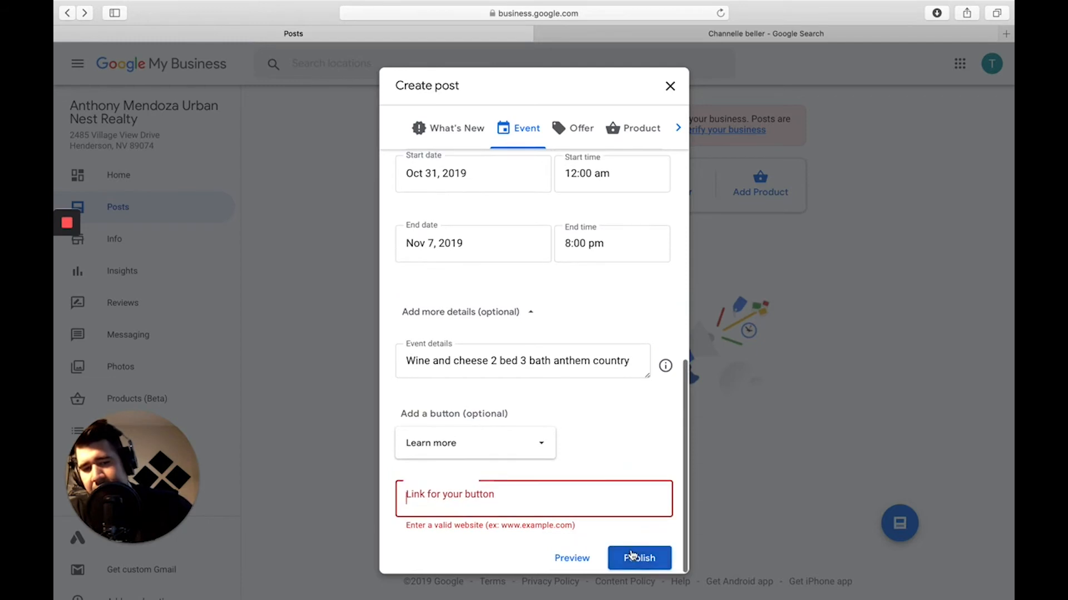
click(535, 442)
click(417, 243)
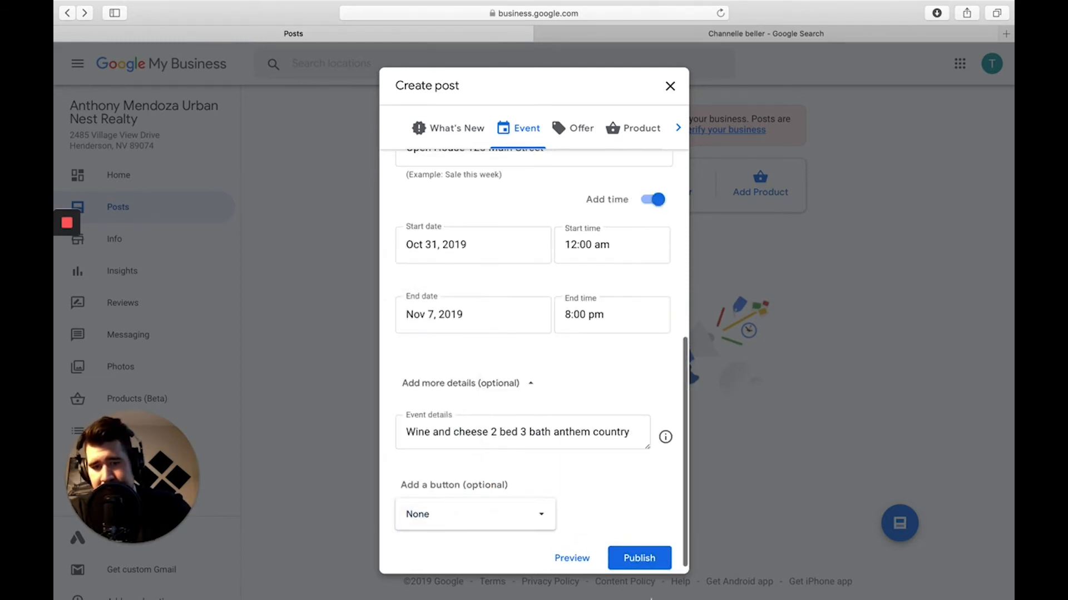
click(632, 563)
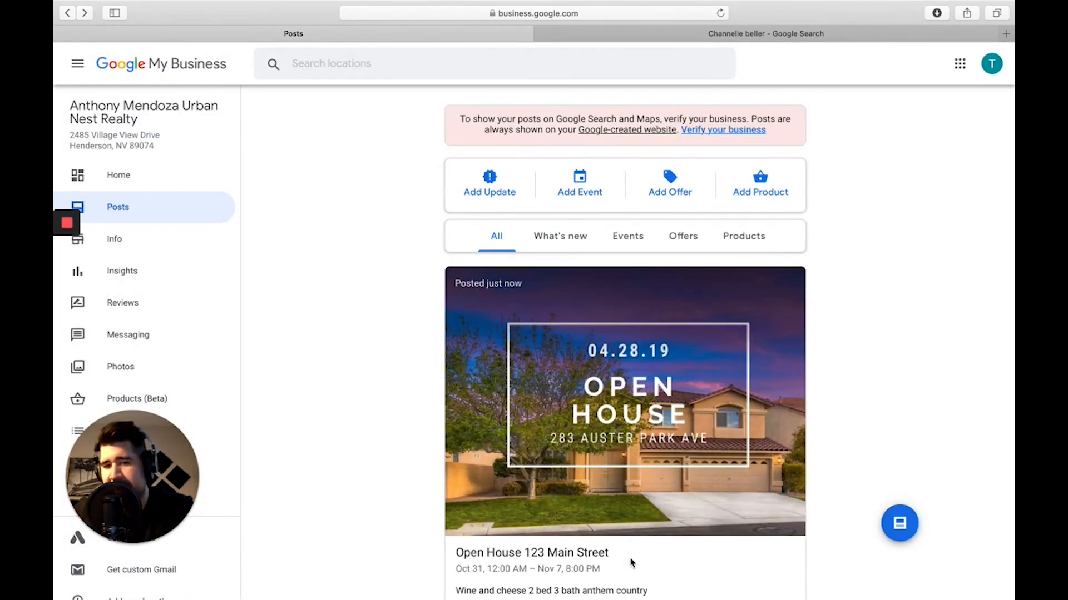
Review the published Open House post, then start a new What's New update.
scroll(632, 563, down, 3)
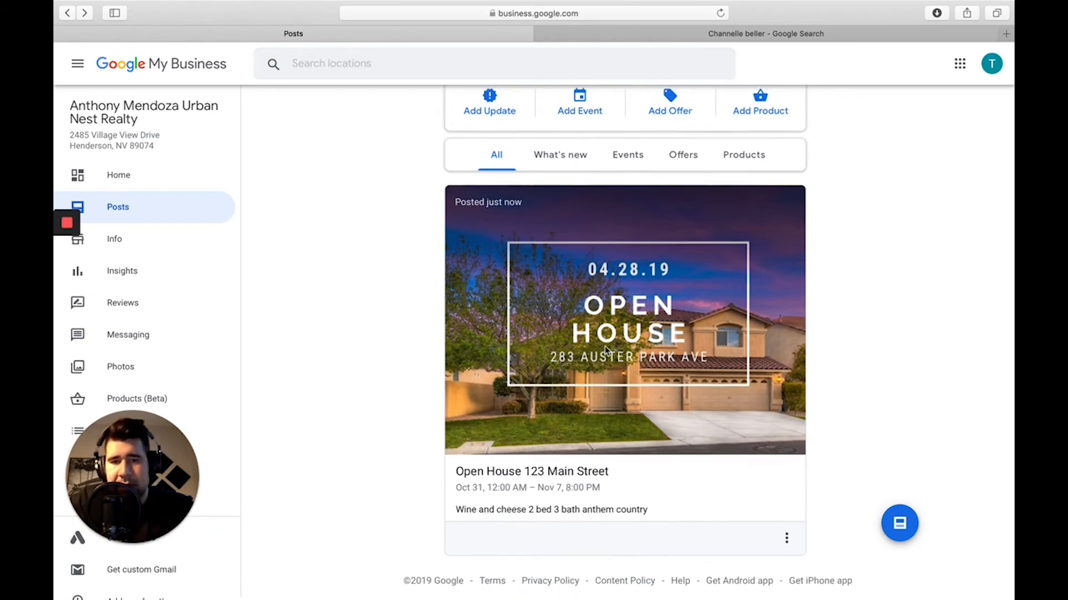
scroll(556, 278, up, 3)
click(488, 188)
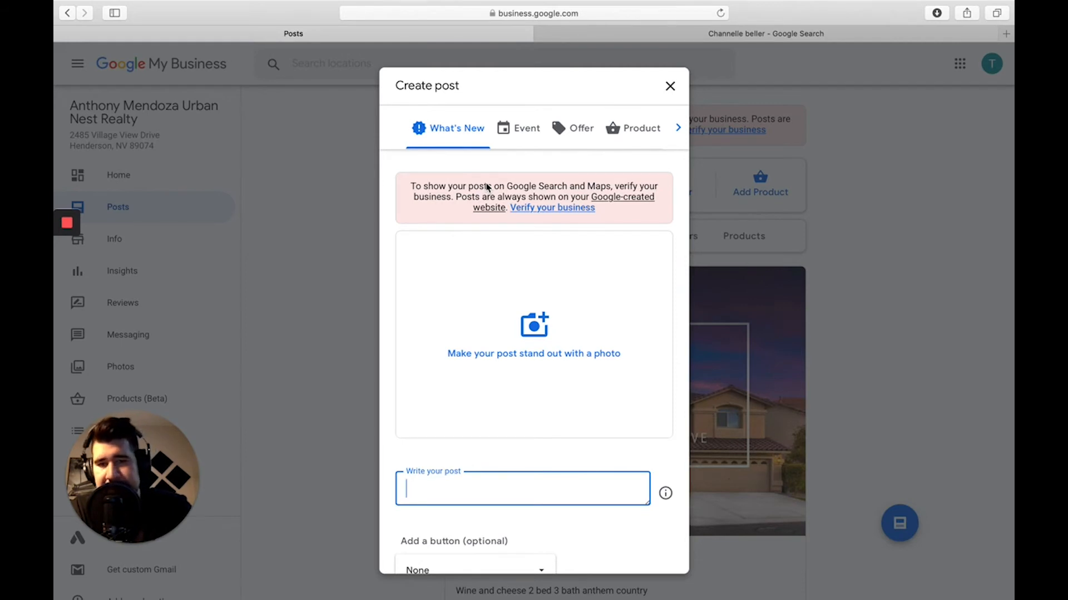
Attach the group photo of four people from the Photos library to the post.
scroll(520, 474, down, 3)
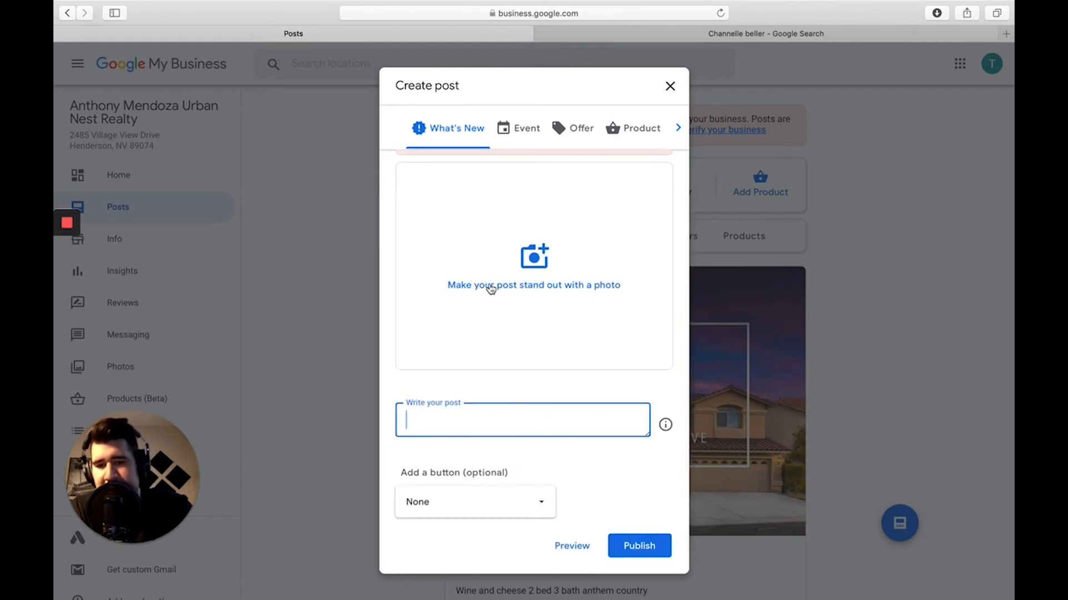
click(526, 259)
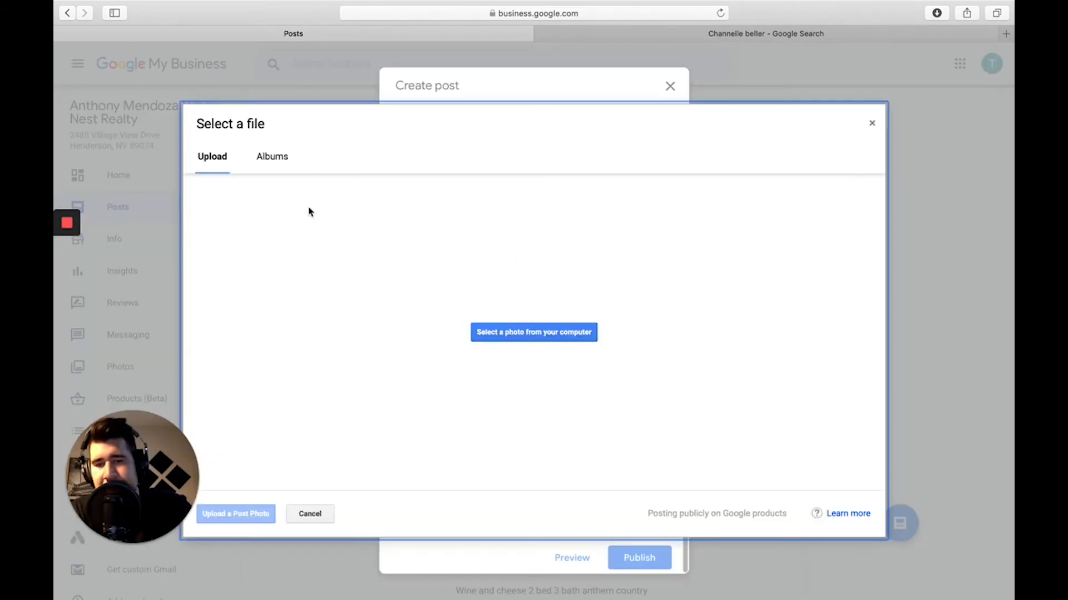
click(507, 356)
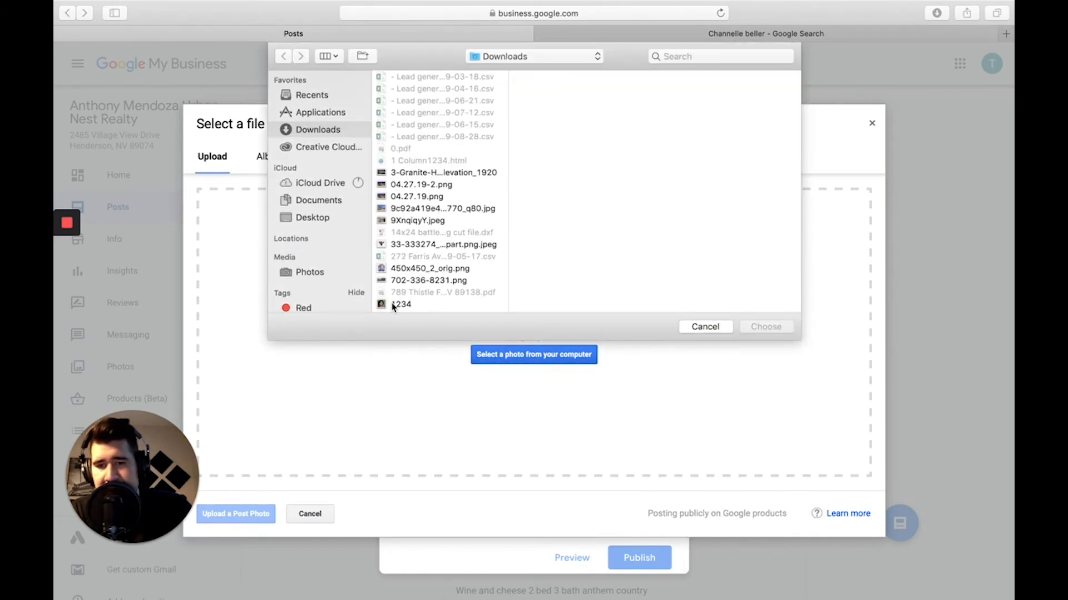
click(418, 223)
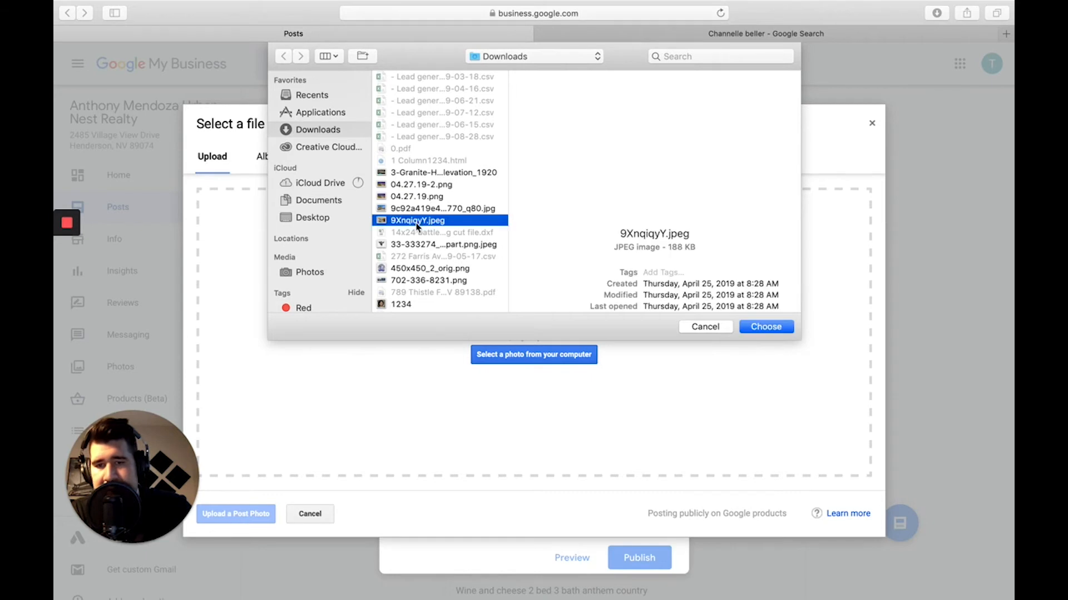
click(425, 211)
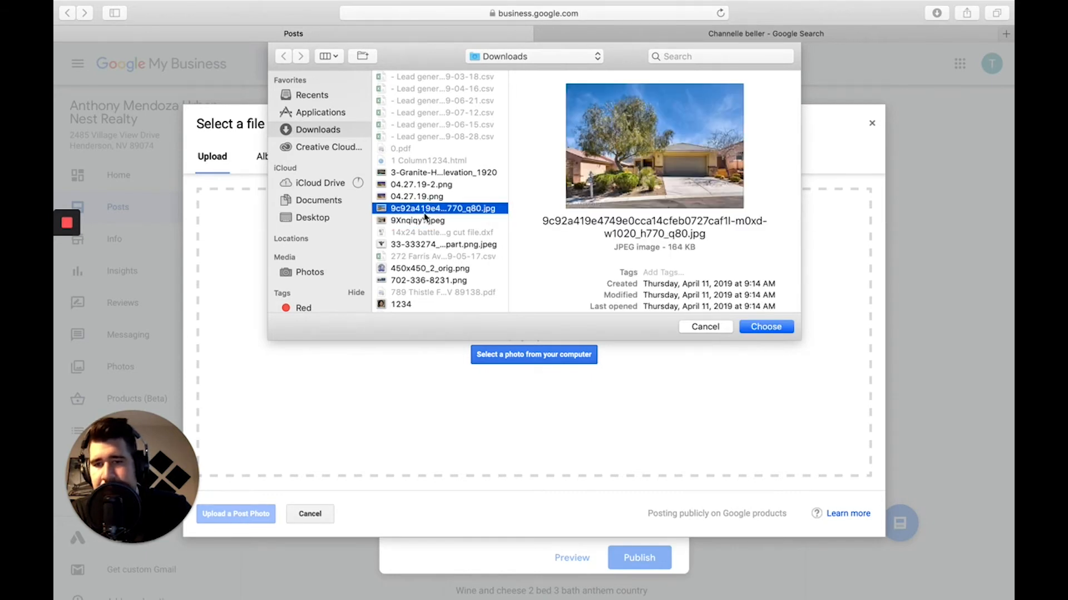
scroll(326, 278, down, 5)
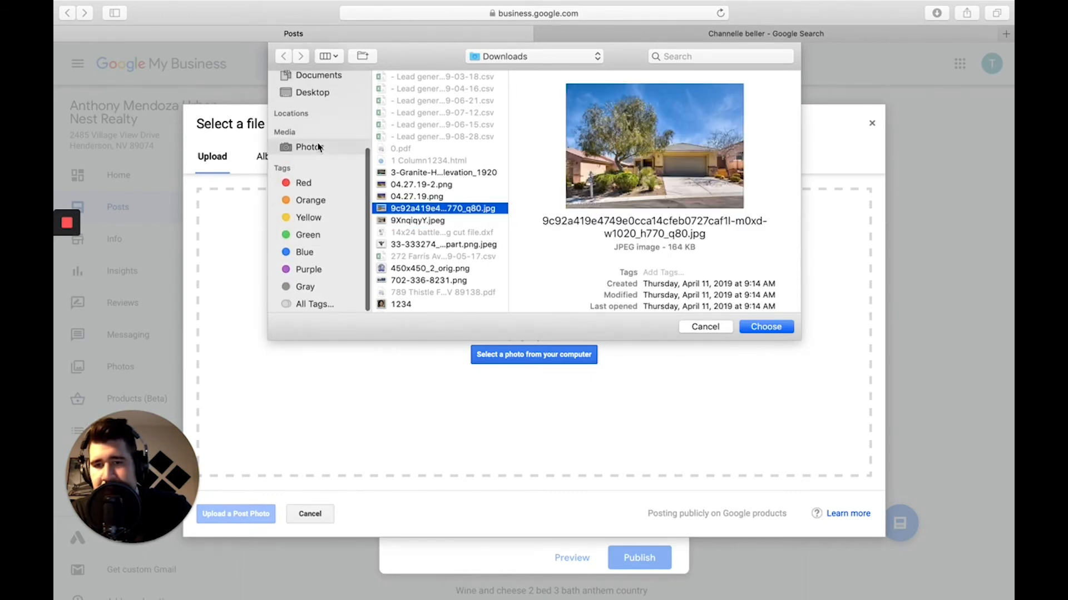
click(319, 147)
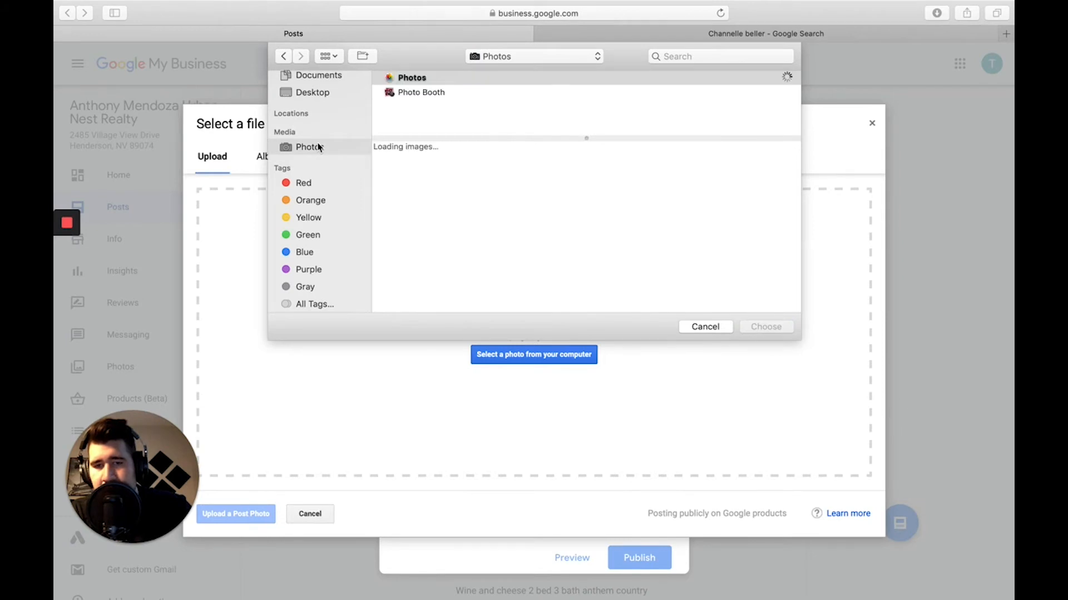
scroll(651, 216, up, 15)
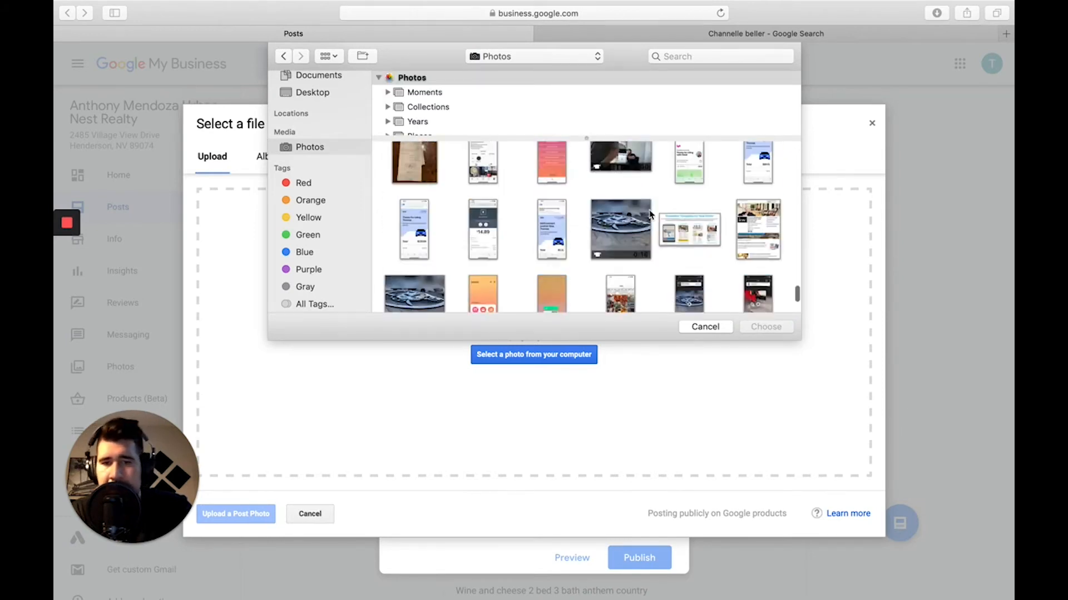
scroll(651, 216, up, 15)
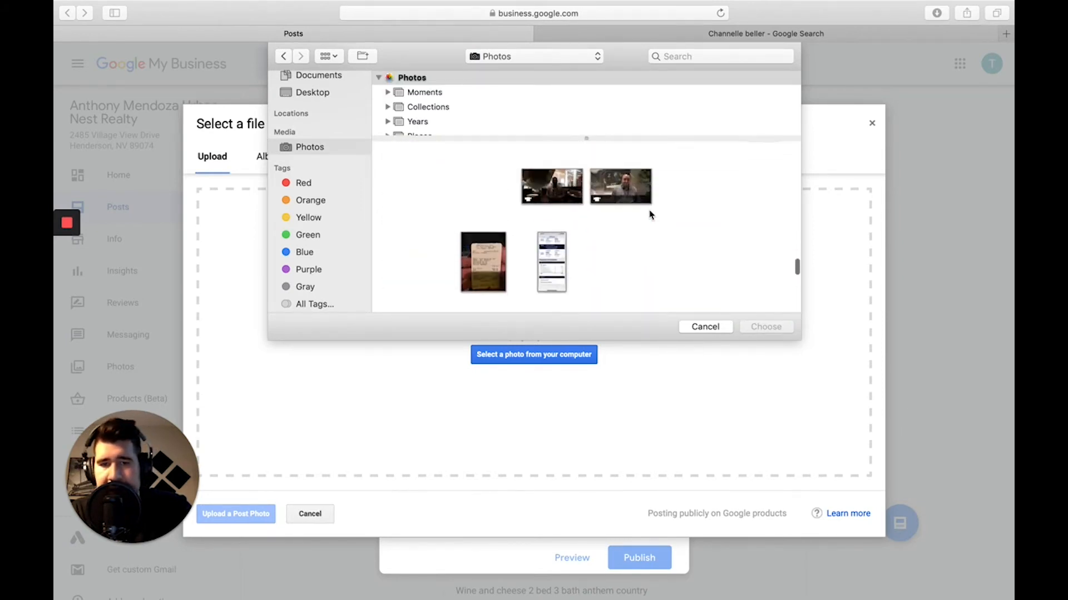
scroll(650, 215, up, 5)
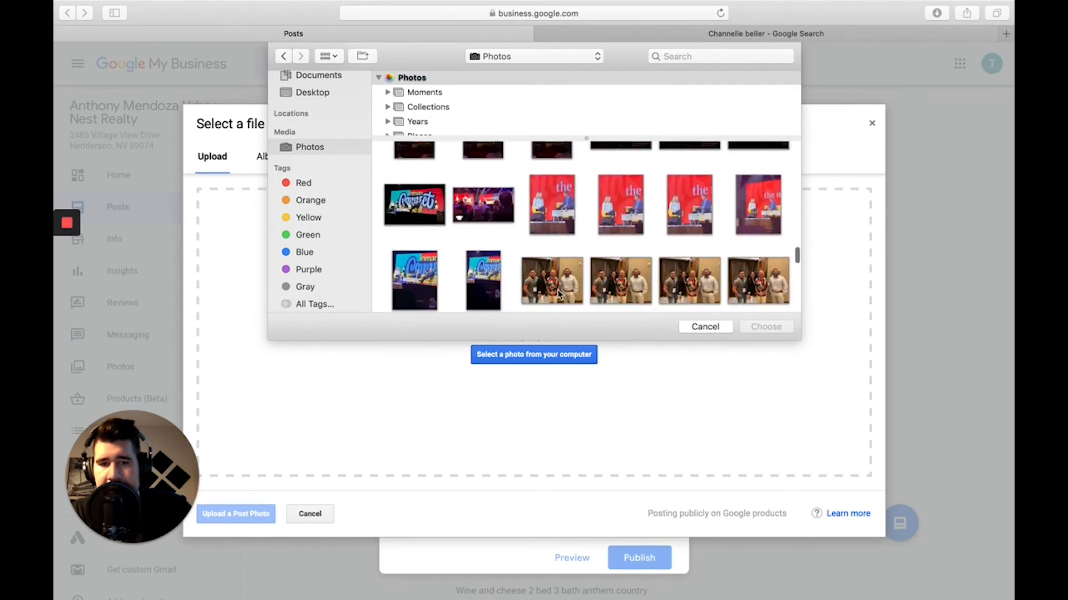
click(559, 294)
click(767, 327)
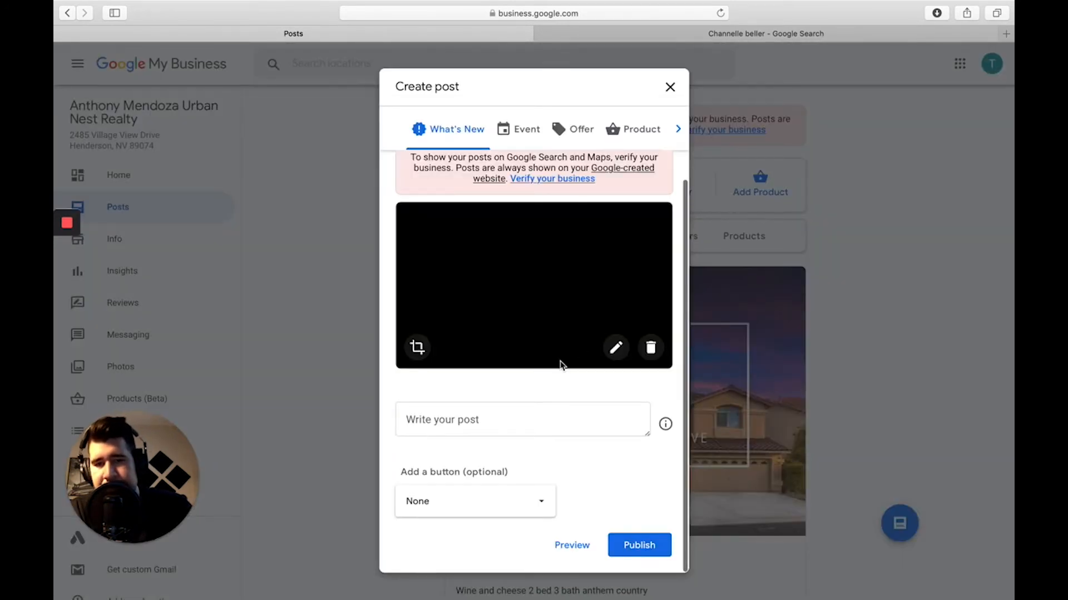
Write the post text 'Great time at Inman connect LV'.
click(465, 466)
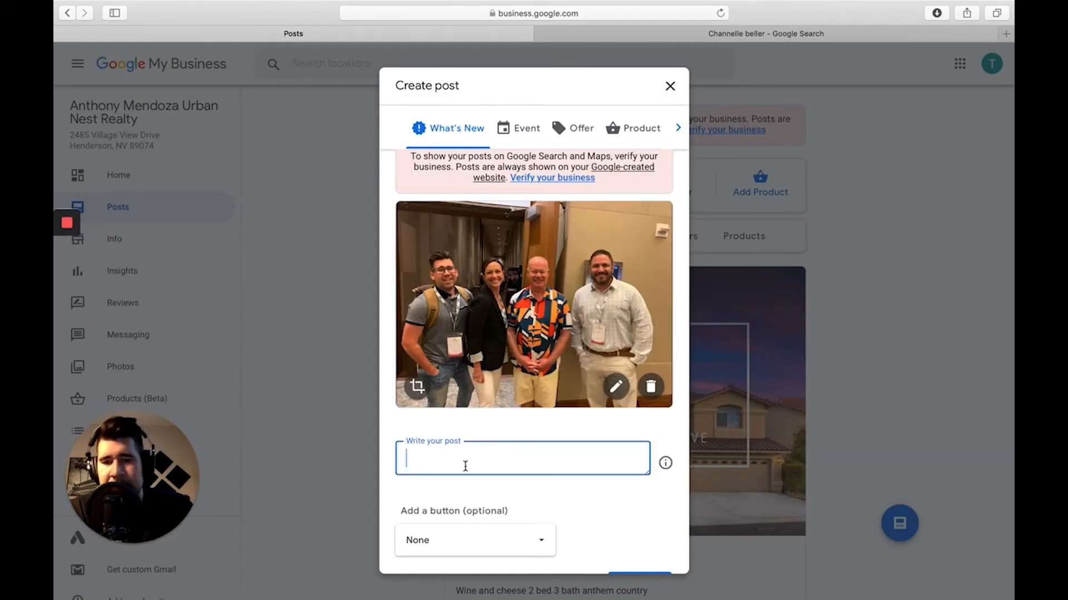
text(Great time a)
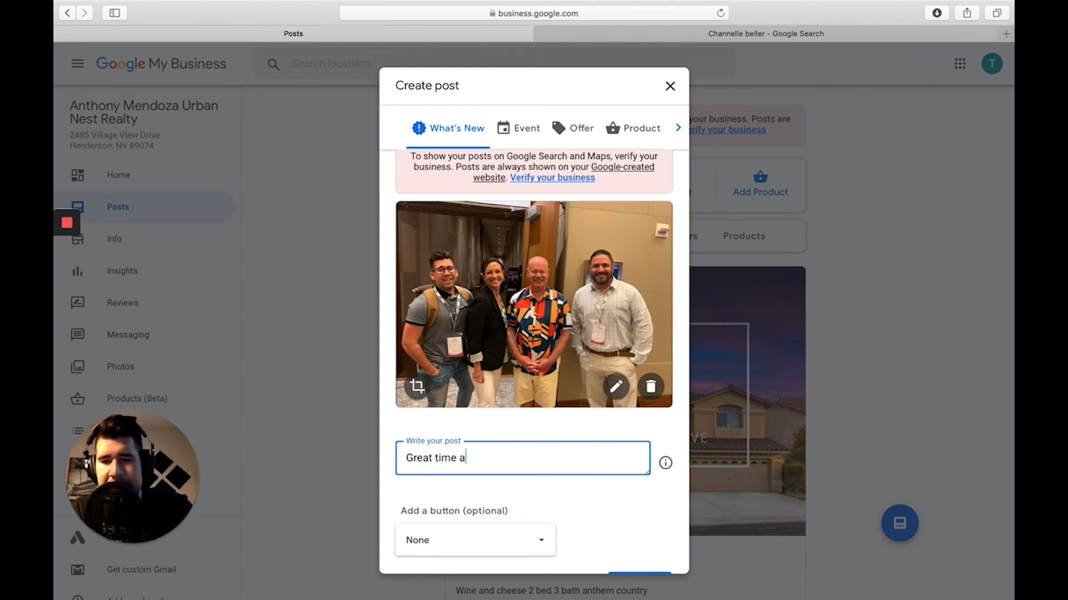
text(t Inman connect LV)
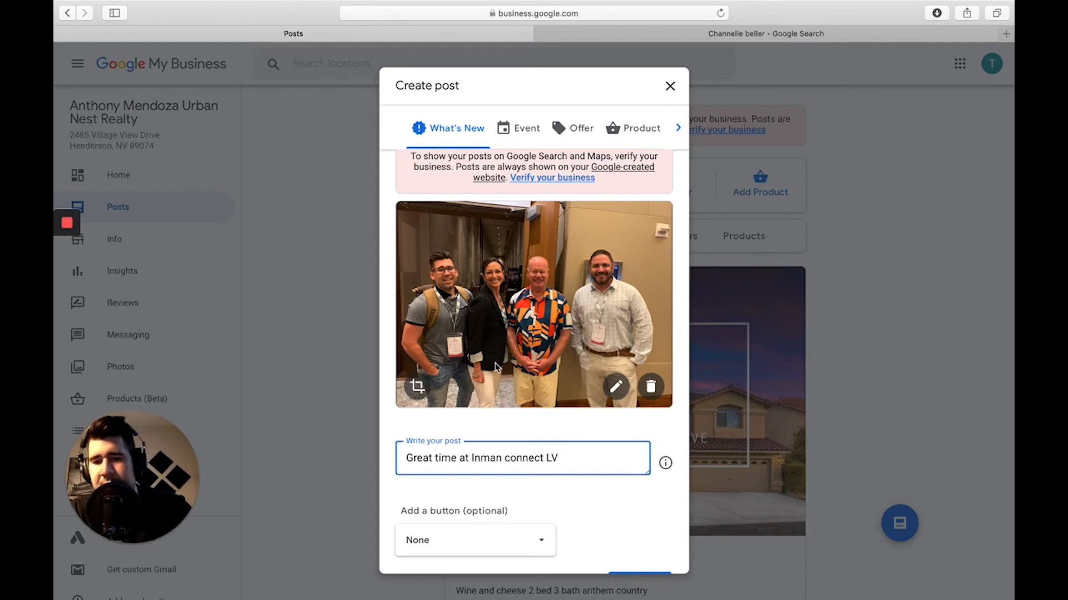
scroll(508, 532, down, 2)
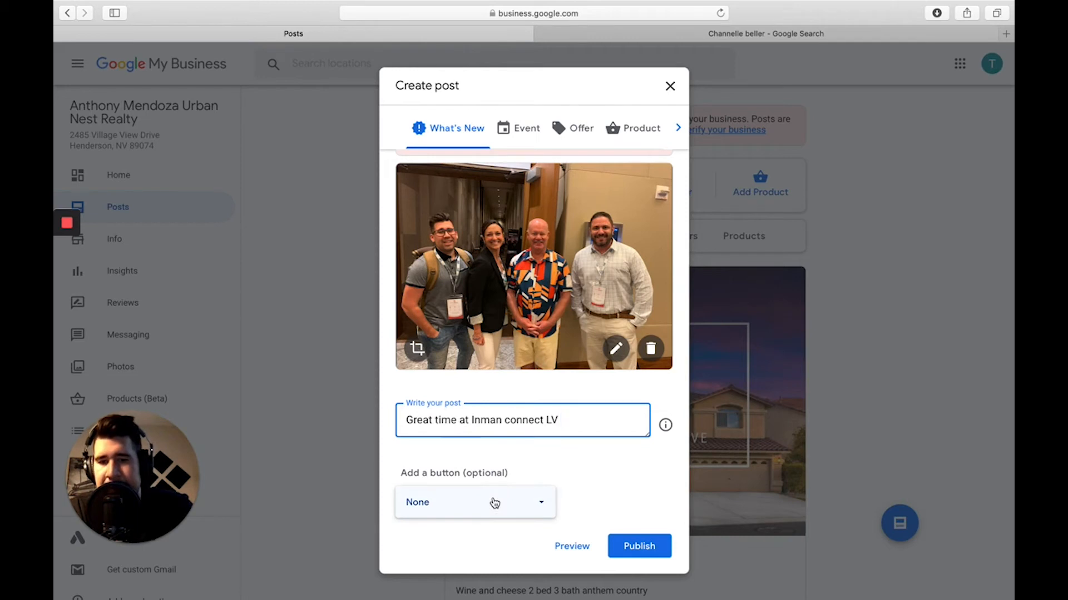
scroll(494, 502, up, 1)
Give the post a Learn more button.
click(491, 507)
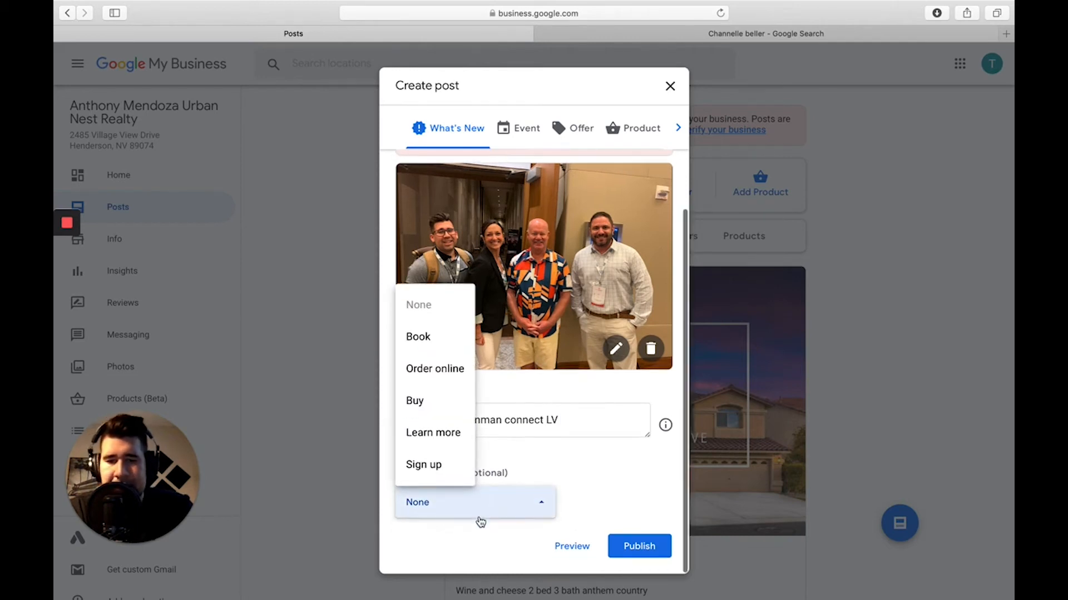
click(449, 448)
scroll(573, 542, down, 3)
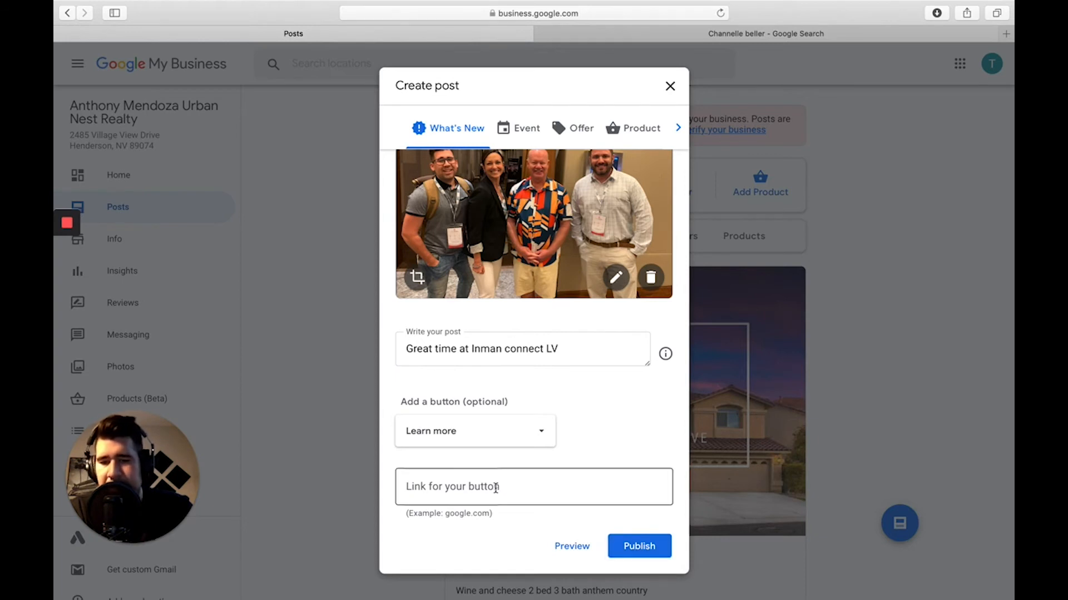
scroll(489, 472, up, 1)
click(481, 448)
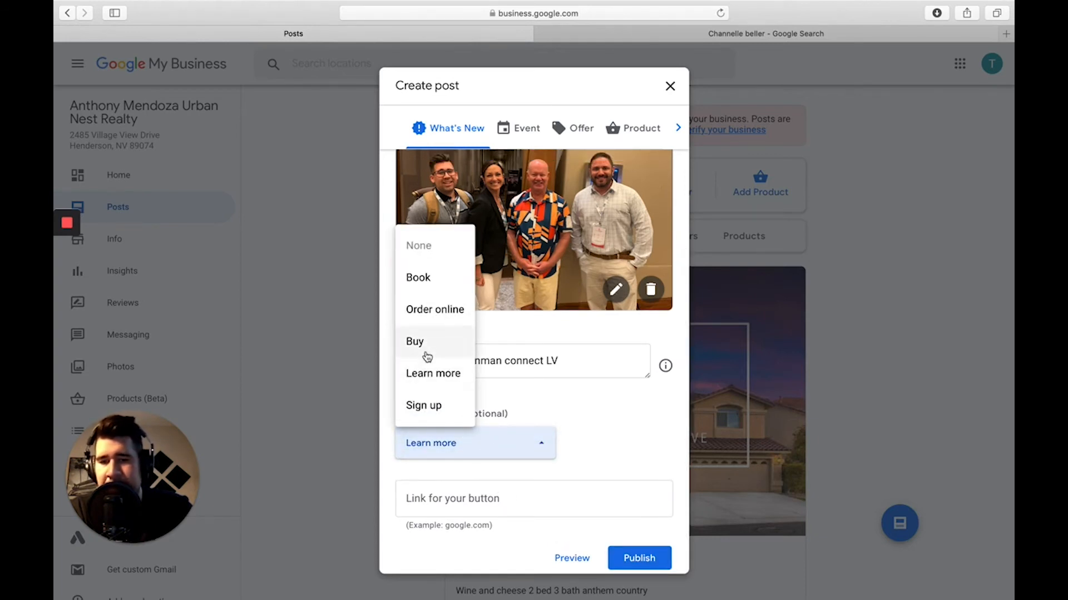
click(435, 374)
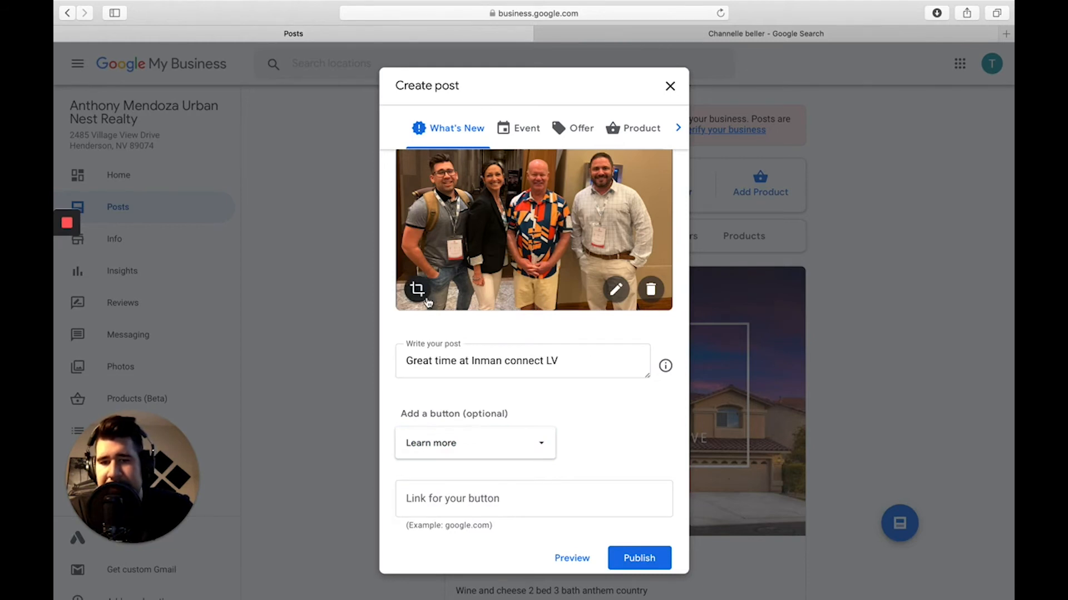
scroll(595, 254, up, 3)
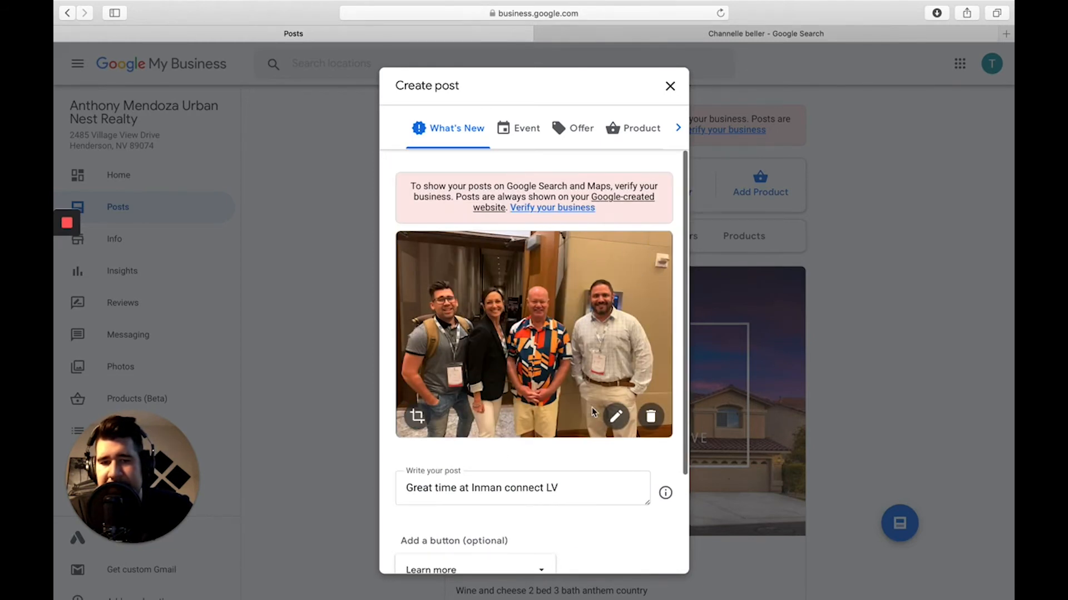
Replace the post's group photo with the house photo JPEG from Downloads.
click(650, 417)
click(504, 347)
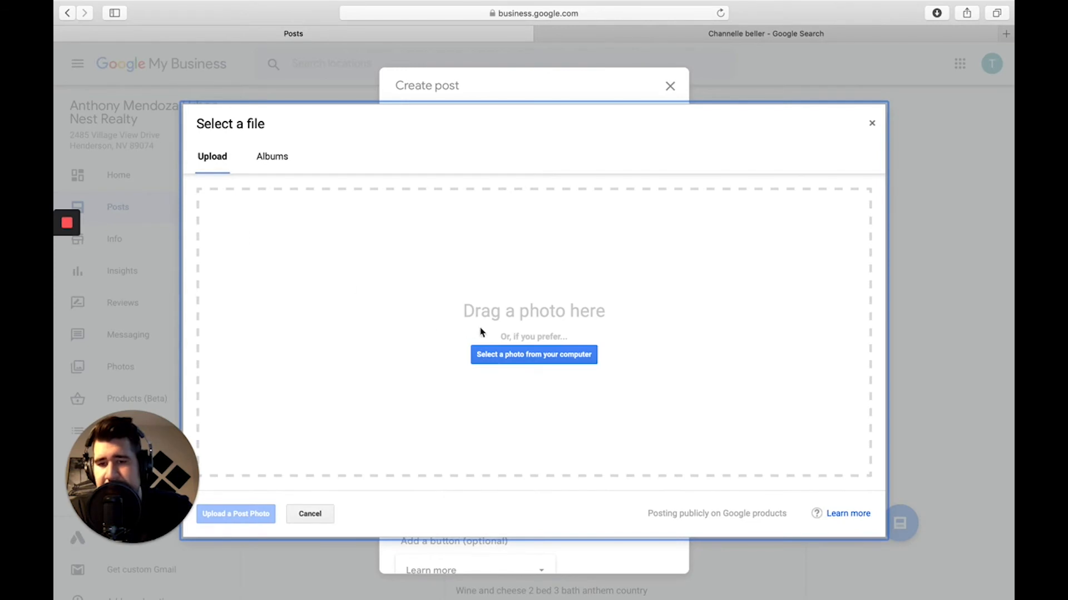
click(489, 354)
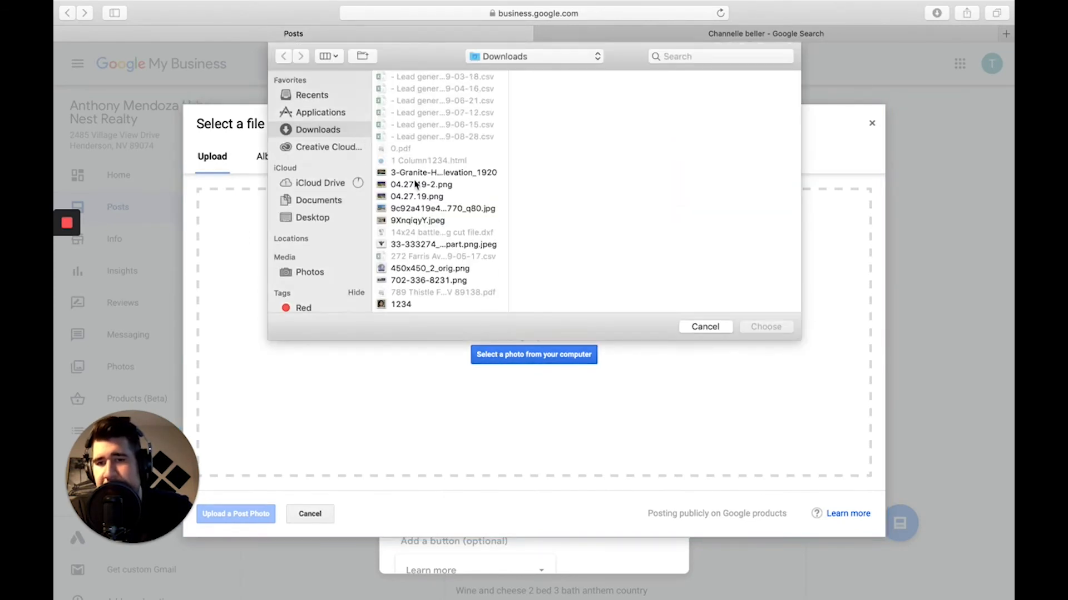
click(417, 186)
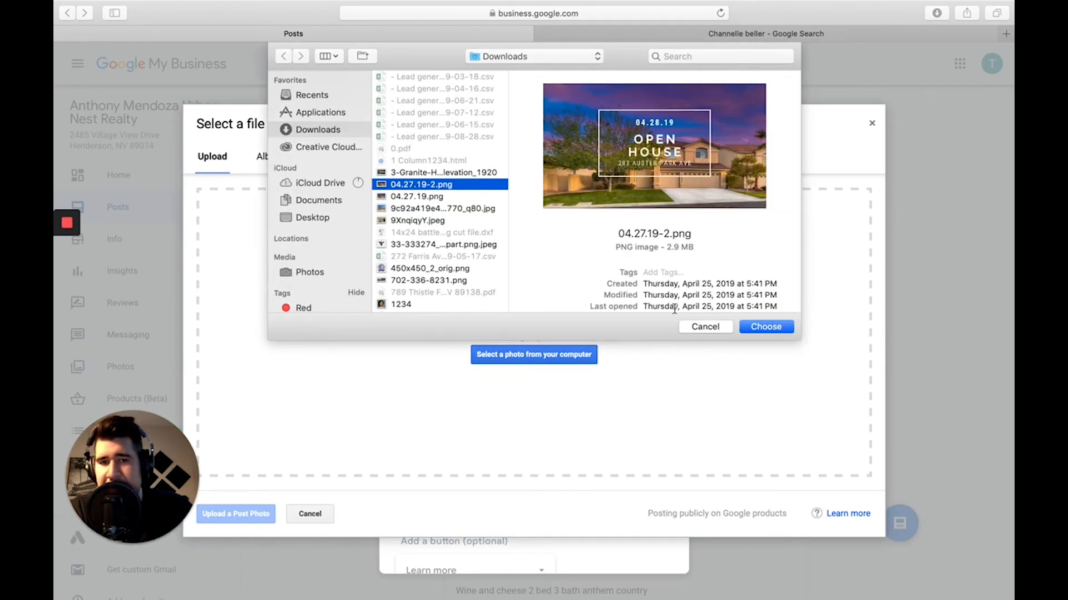
click(445, 198)
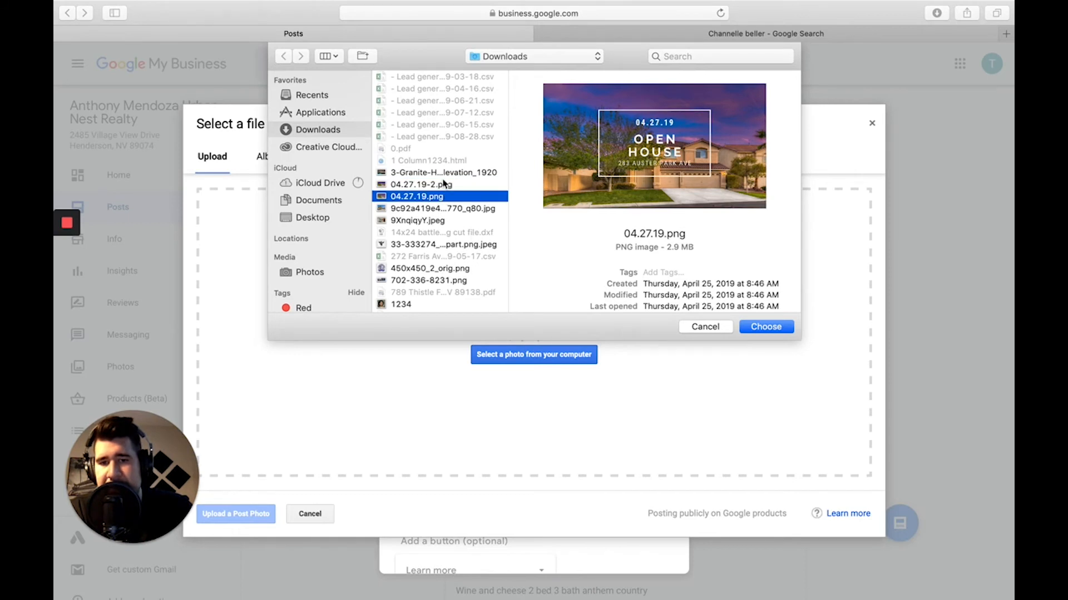
click(444, 175)
click(440, 208)
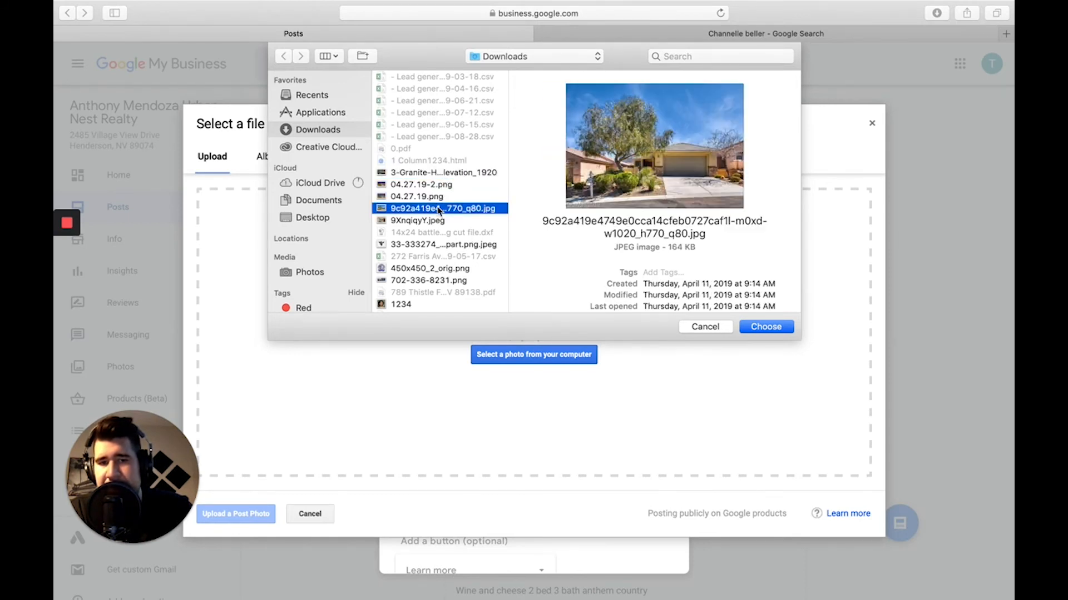
click(764, 329)
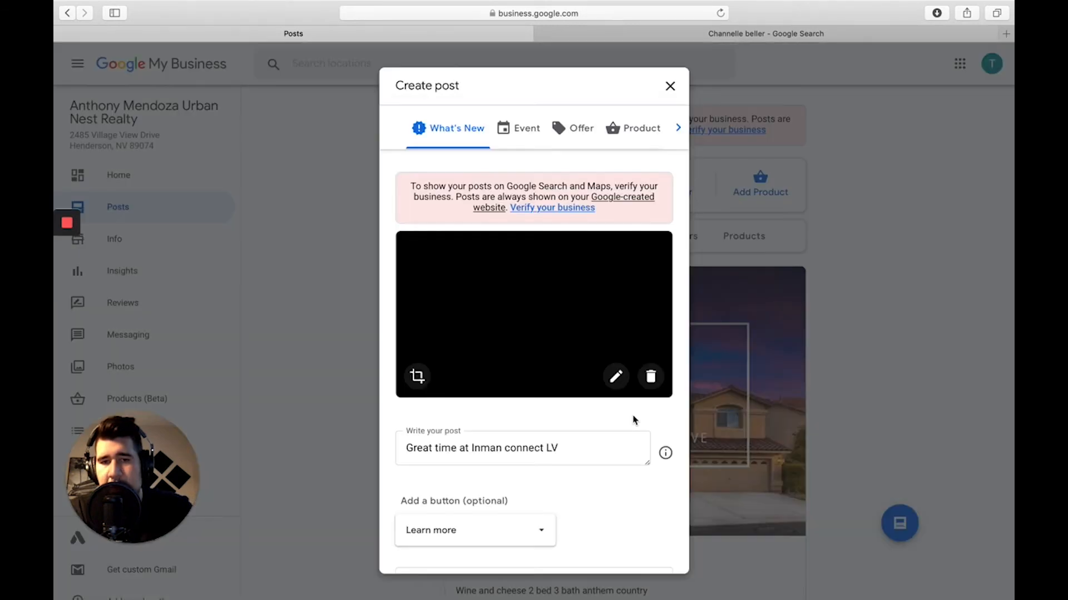
Rewrite the post text as '123 main street 3 bed 2 bath home with all the amenities everything you want in a home'.
drag(572, 494, 365, 488)
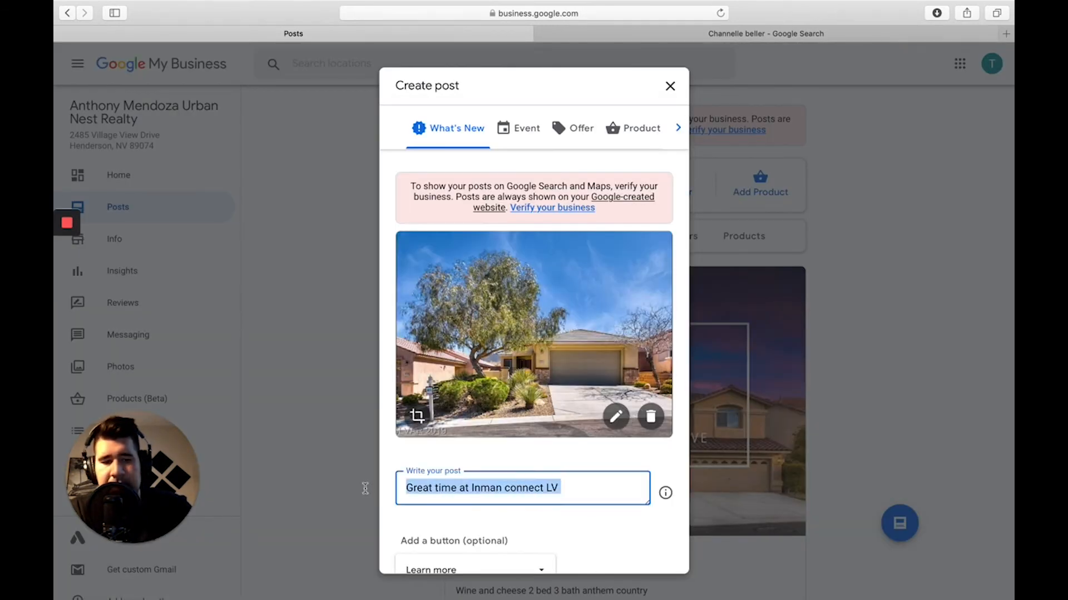
key(BackSpace)
text(123 ma)
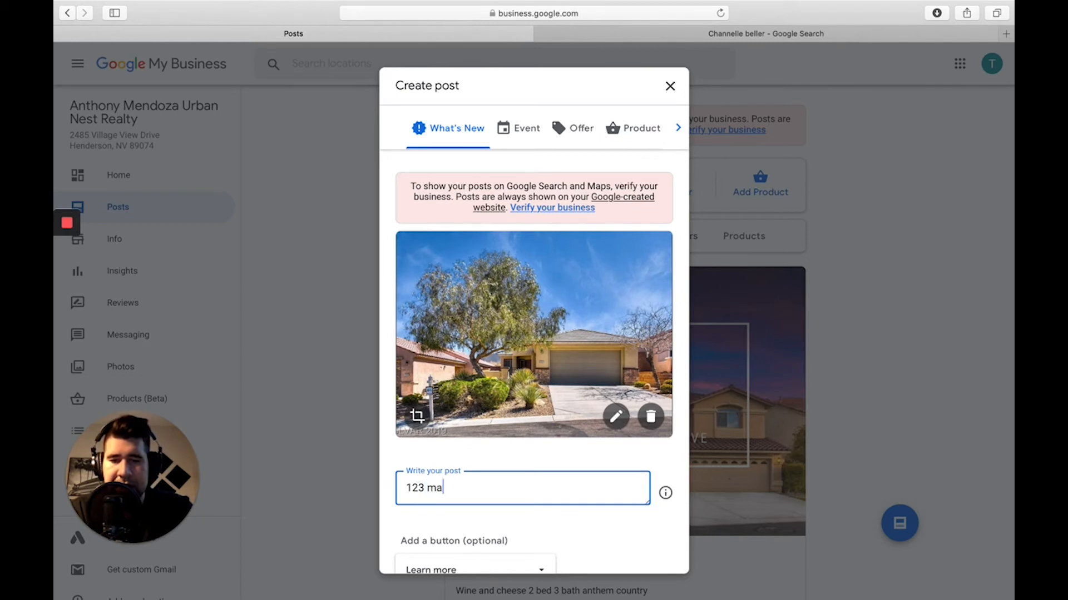
text(in street )
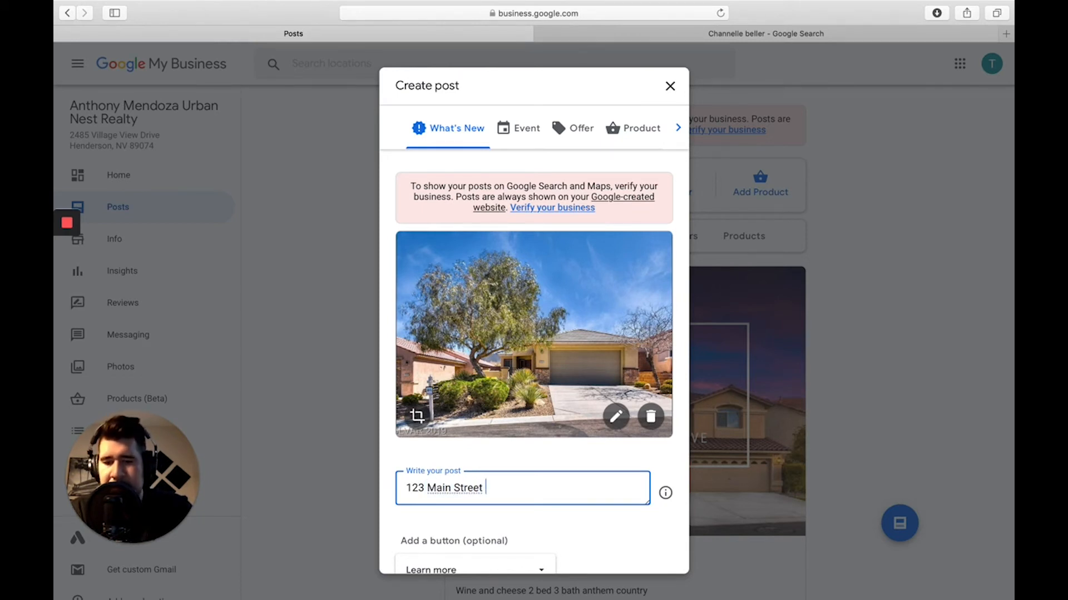
text(3 bed 2 b)
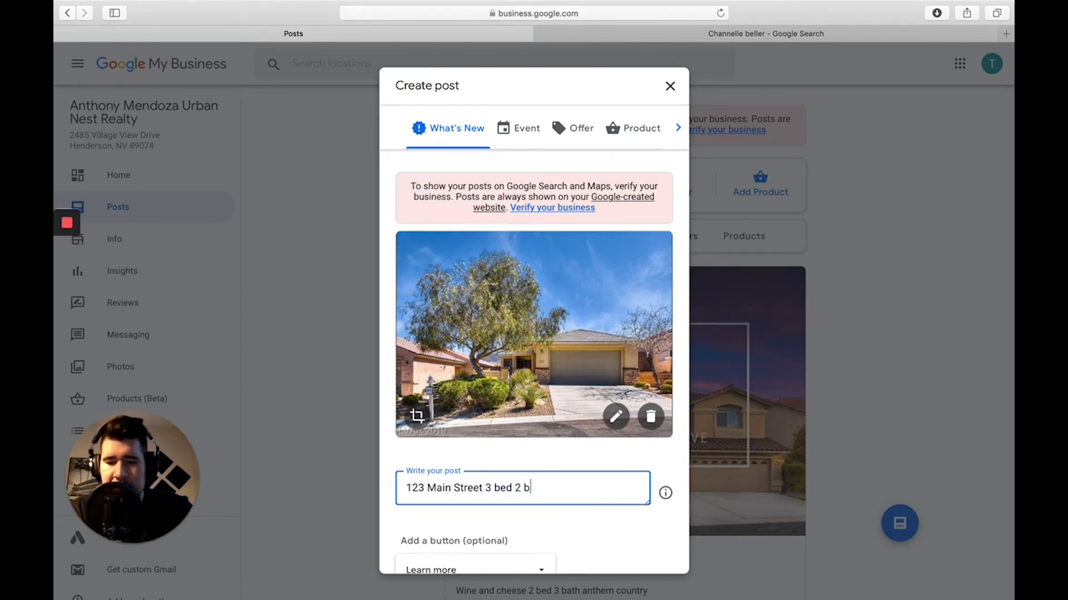
text(ath home with )
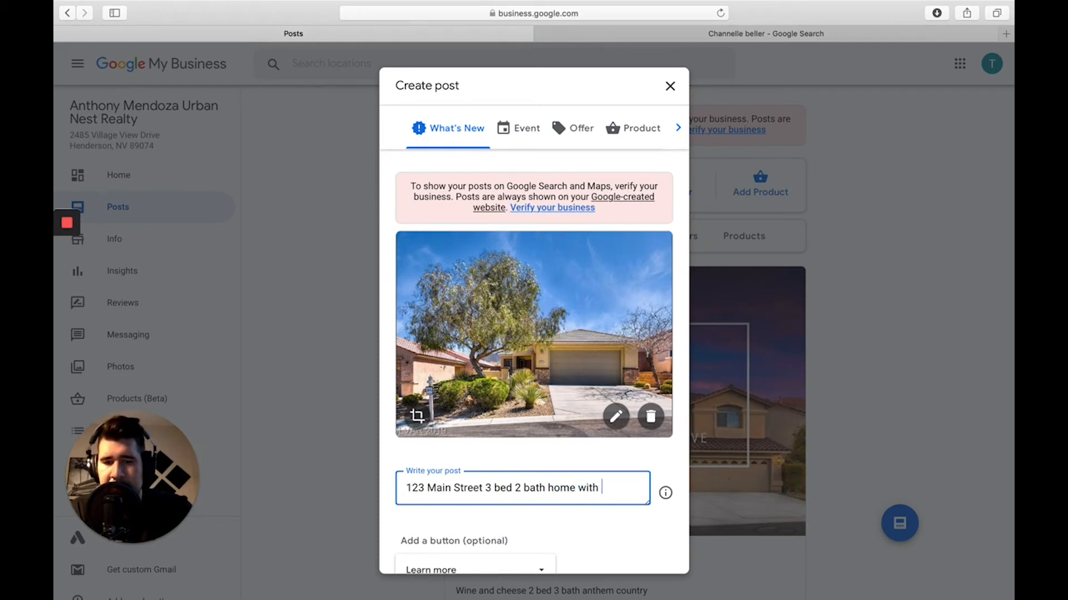
text(all the amenities)
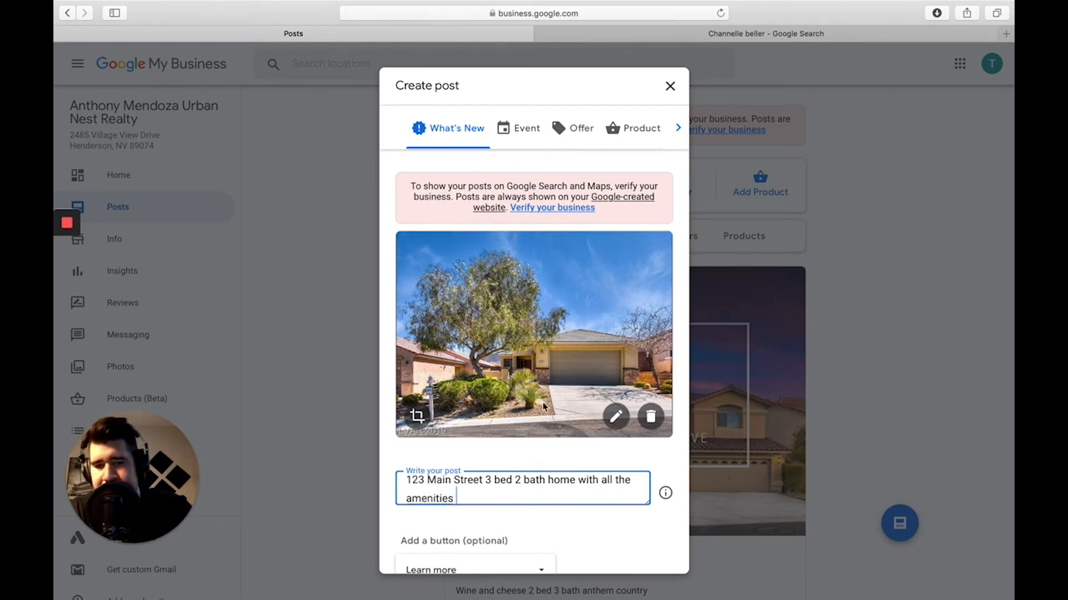
scroll(535, 410, down, 1)
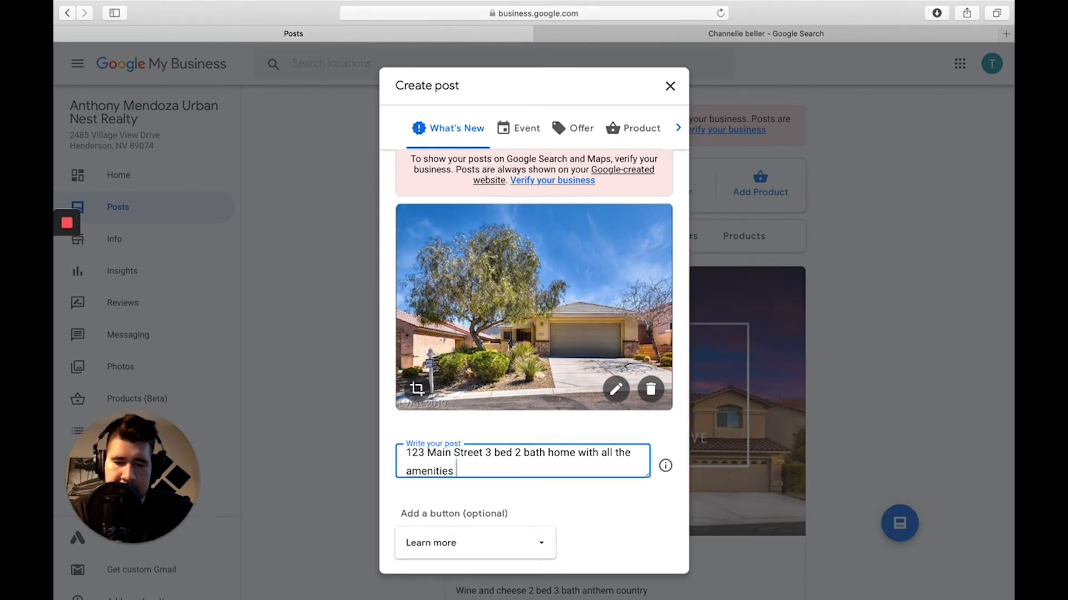
text(everything )
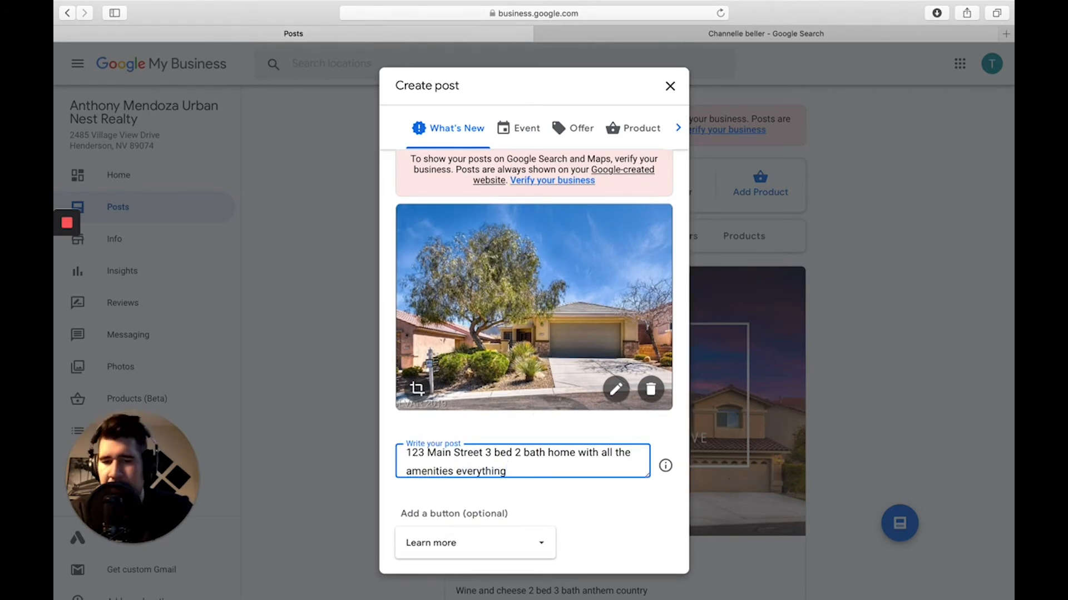
text(you want in a home )
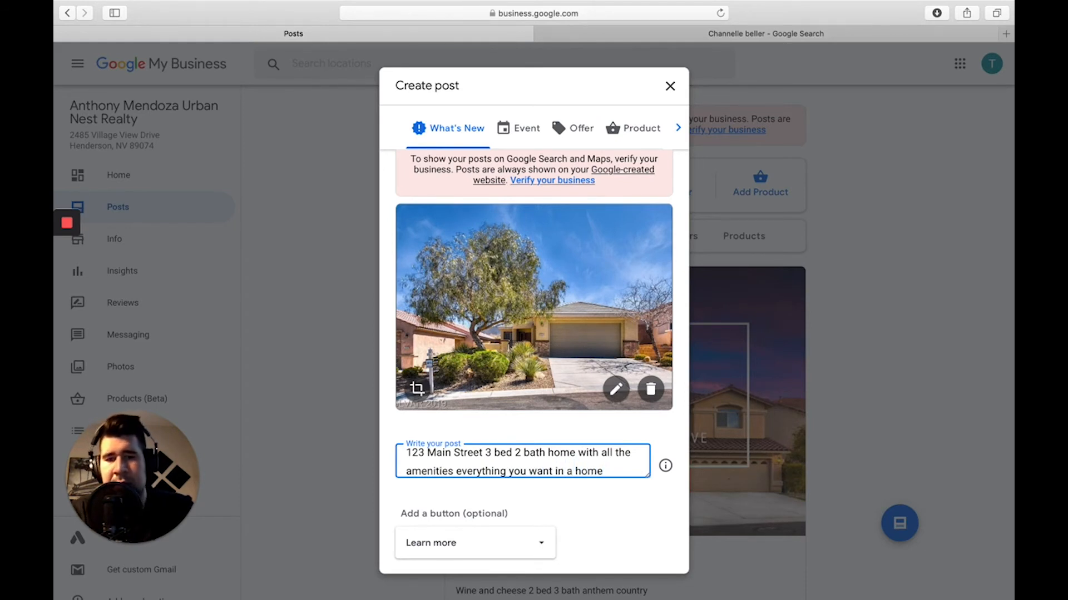
text(ha)
key(BackSpace)
key(BackSpace)
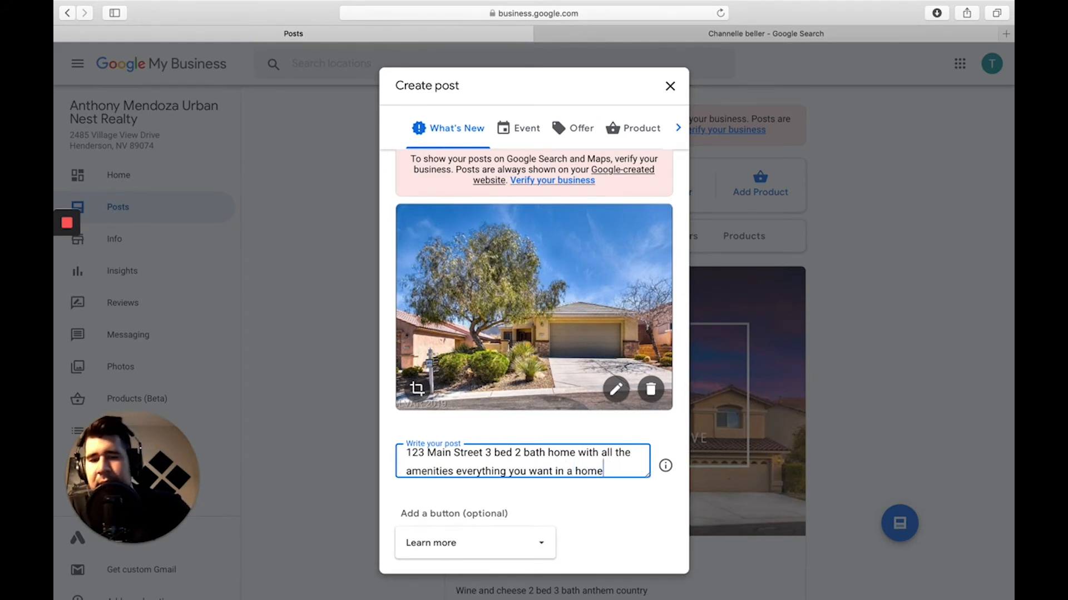
Look at the button's link field, then close the draft without publishing.
scroll(580, 319, down, 1)
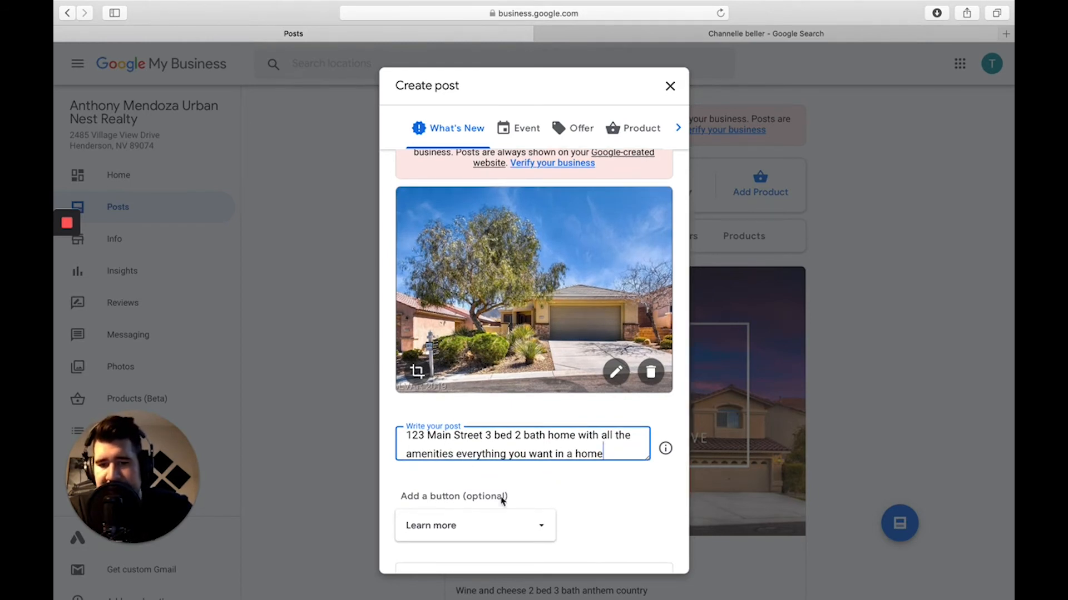
click(467, 527)
scroll(520, 485, down, 3)
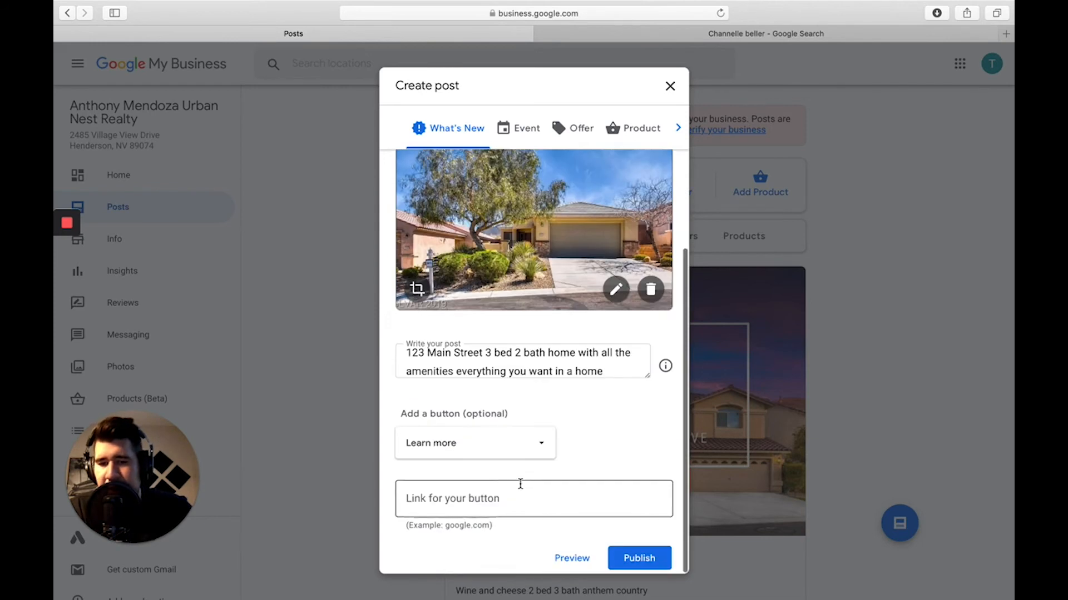
click(475, 512)
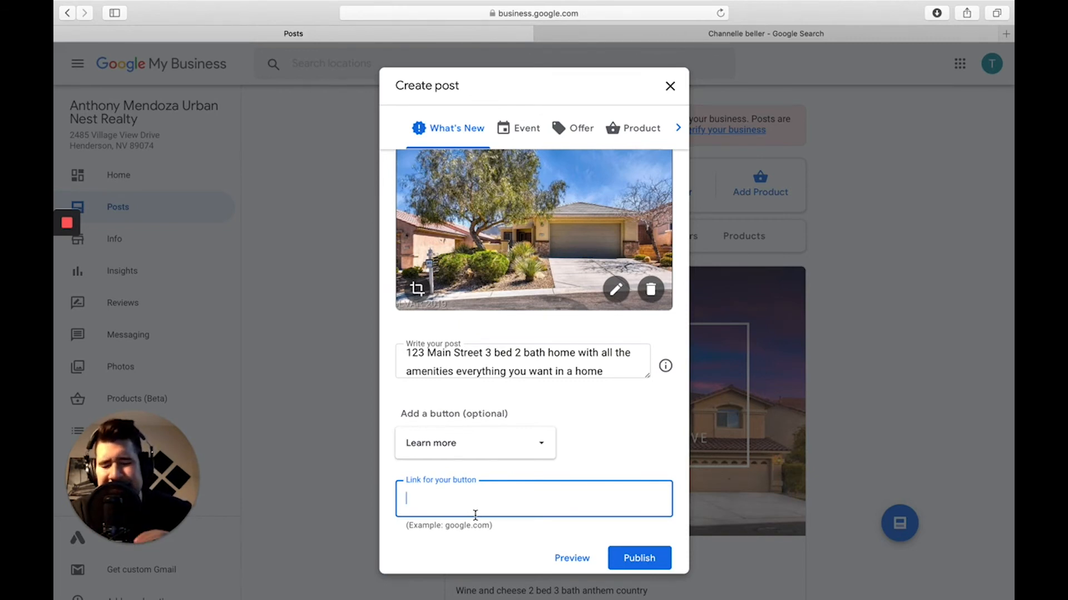
click(669, 88)
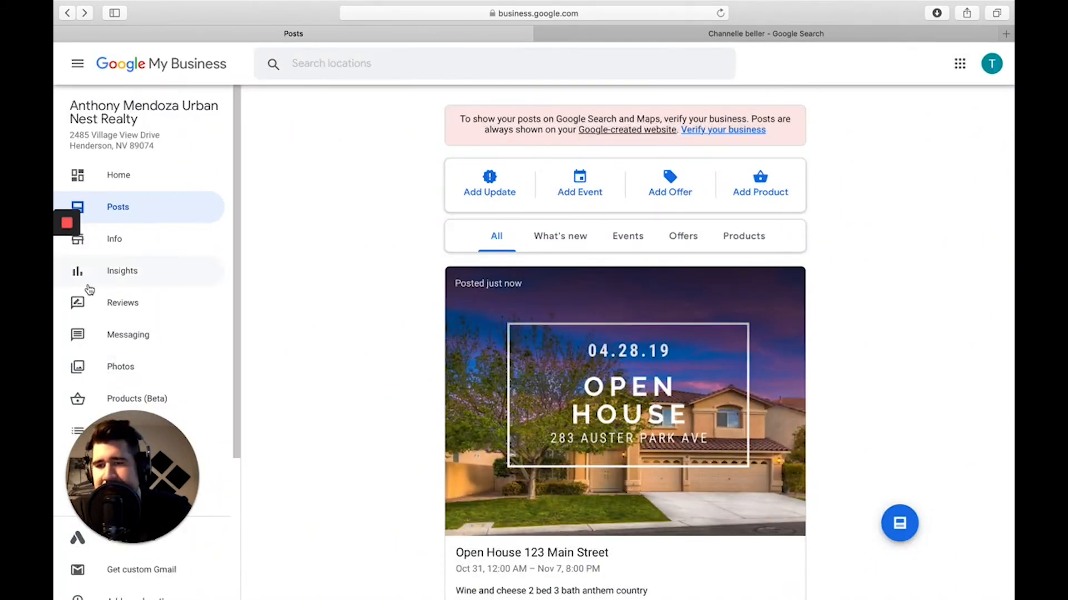
Open the Info page and scroll through its name, category, address and phone.
click(109, 240)
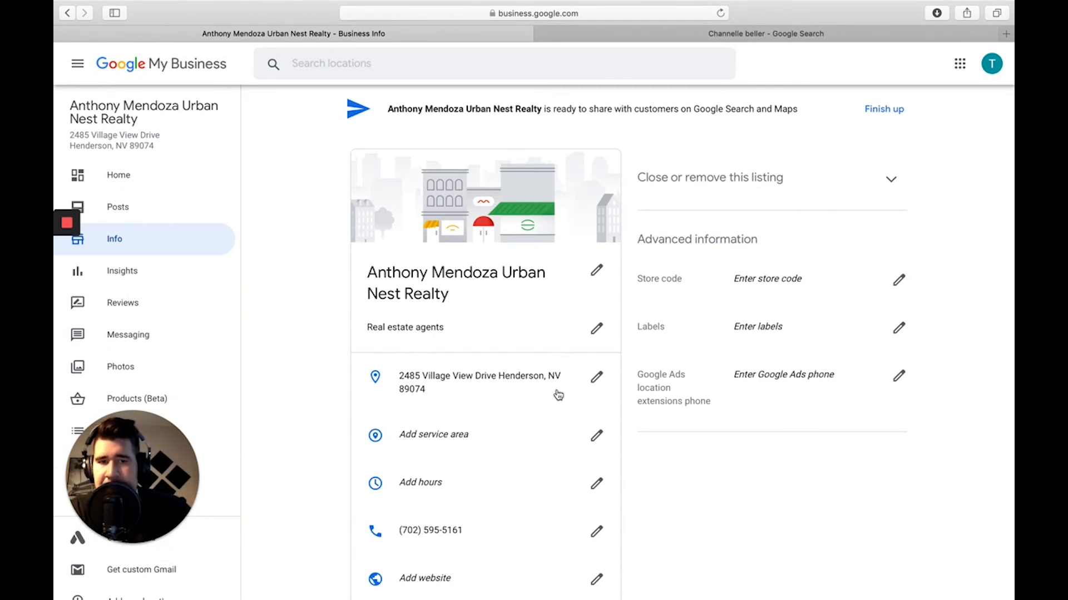
scroll(558, 396, down, 3)
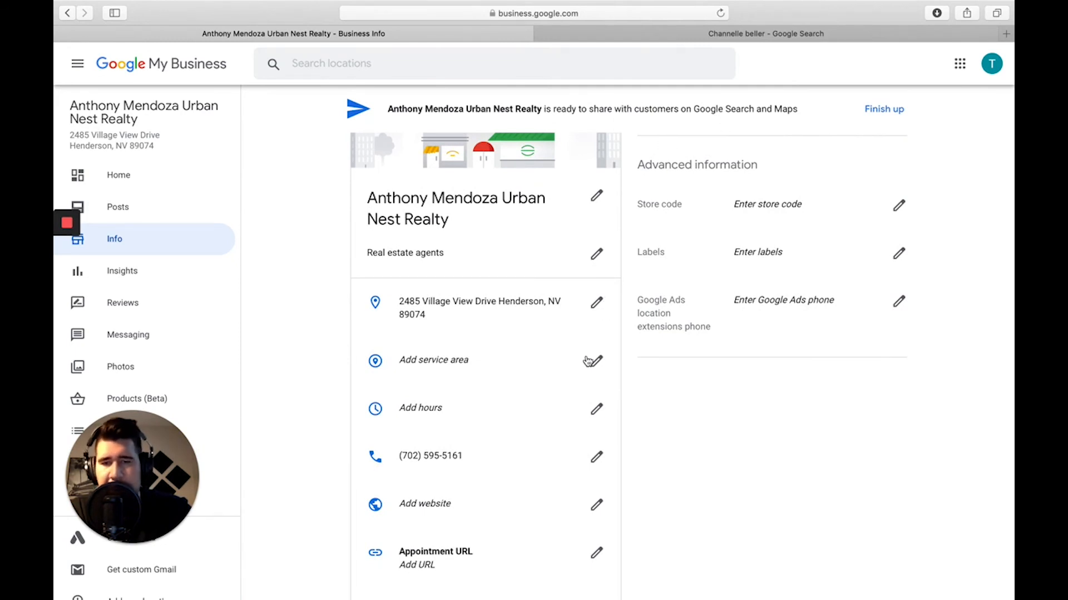
scroll(587, 363, up, 2)
scroll(587, 363, up, 2)
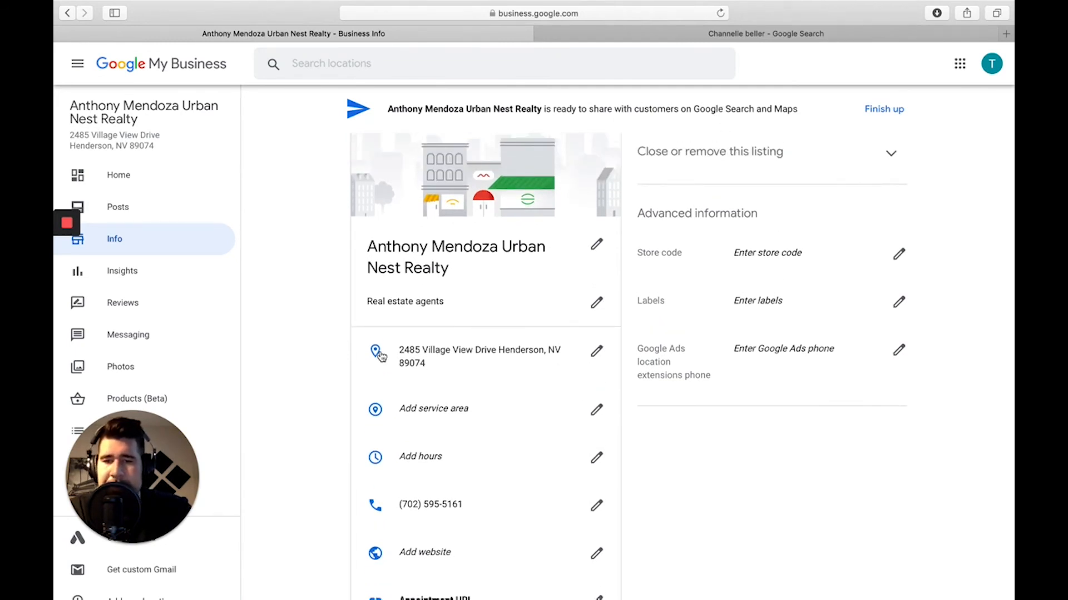
scroll(400, 385, down, 2)
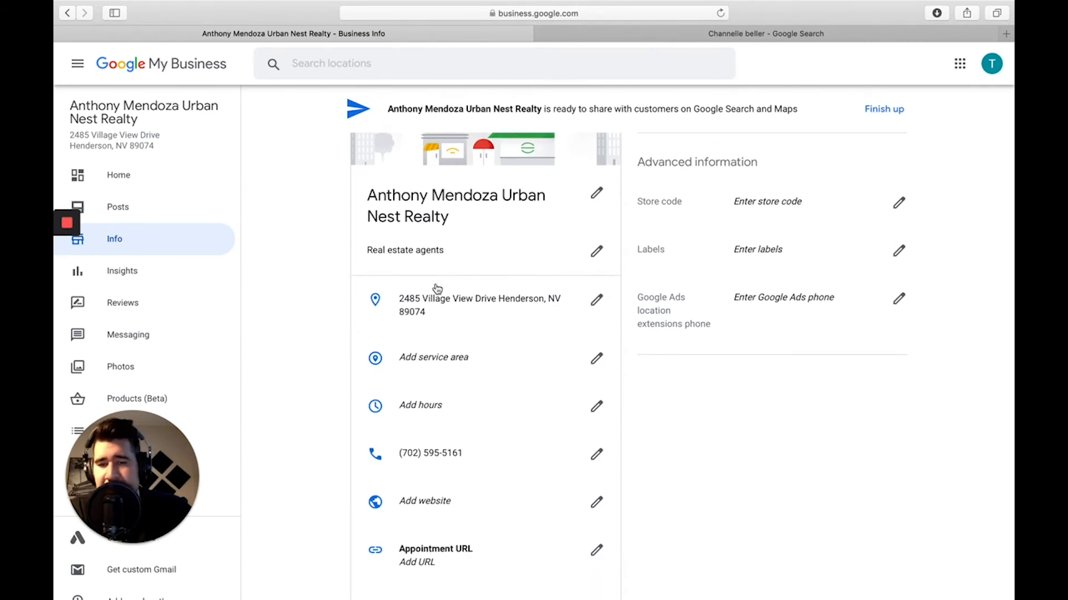
Add Las Vegas, Nellis AFB, Anthem Henderson and Green Valley North as service areas and save.
click(451, 373)
text(Las)
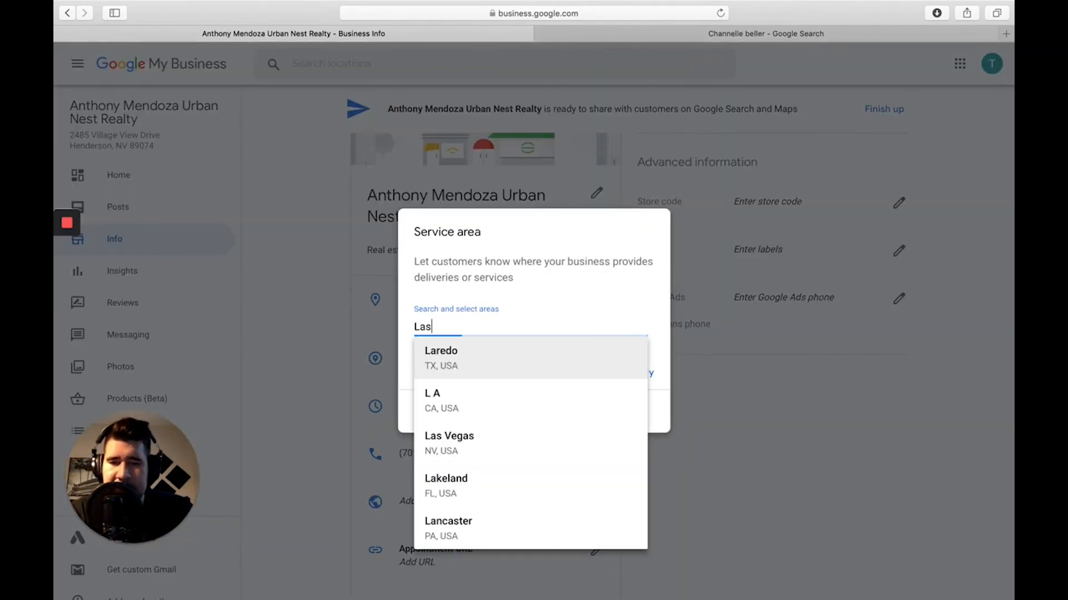
click(460, 363)
text(Nelli)
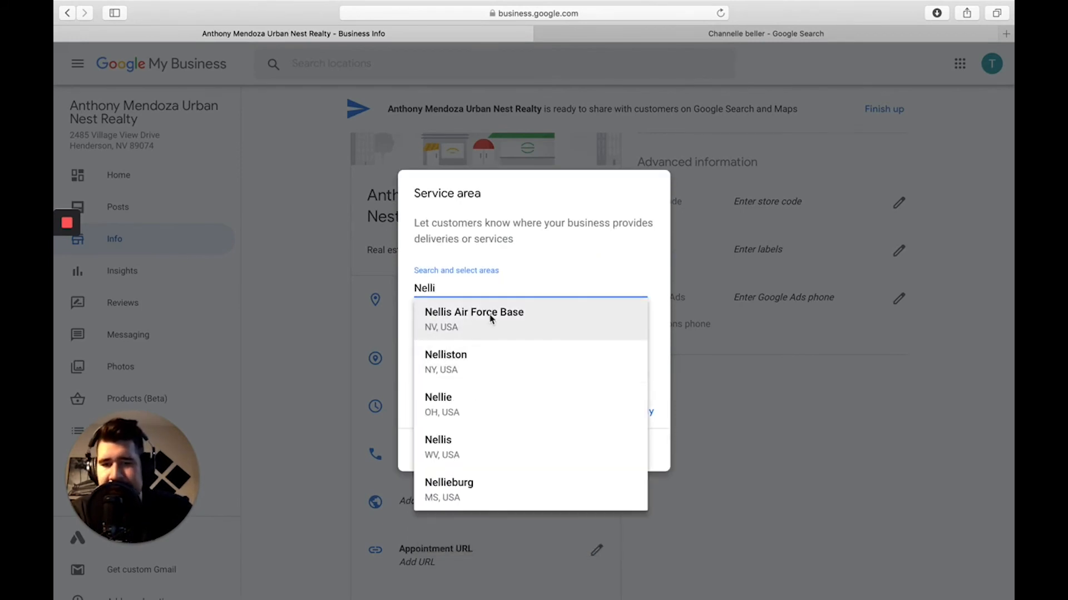
click(432, 313)
text(ANthem)
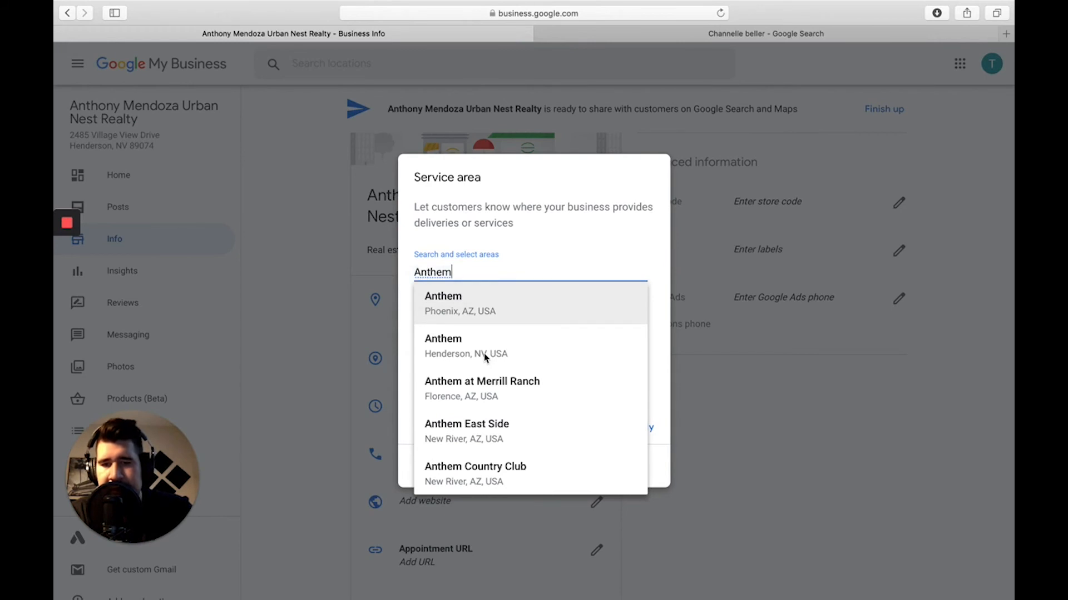
click(481, 361)
text(Gree)
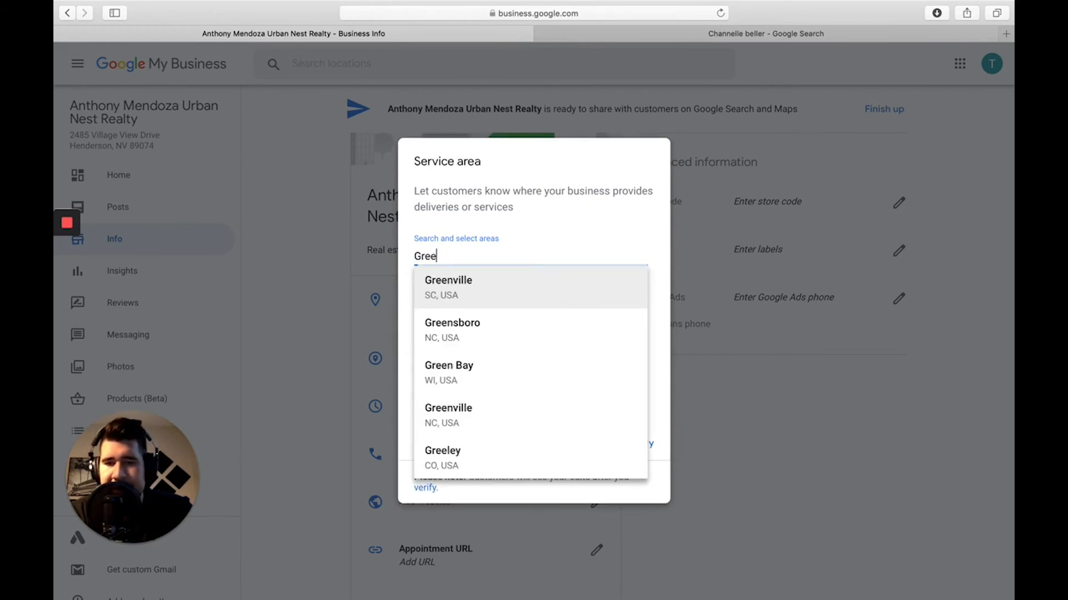
text(n Va)
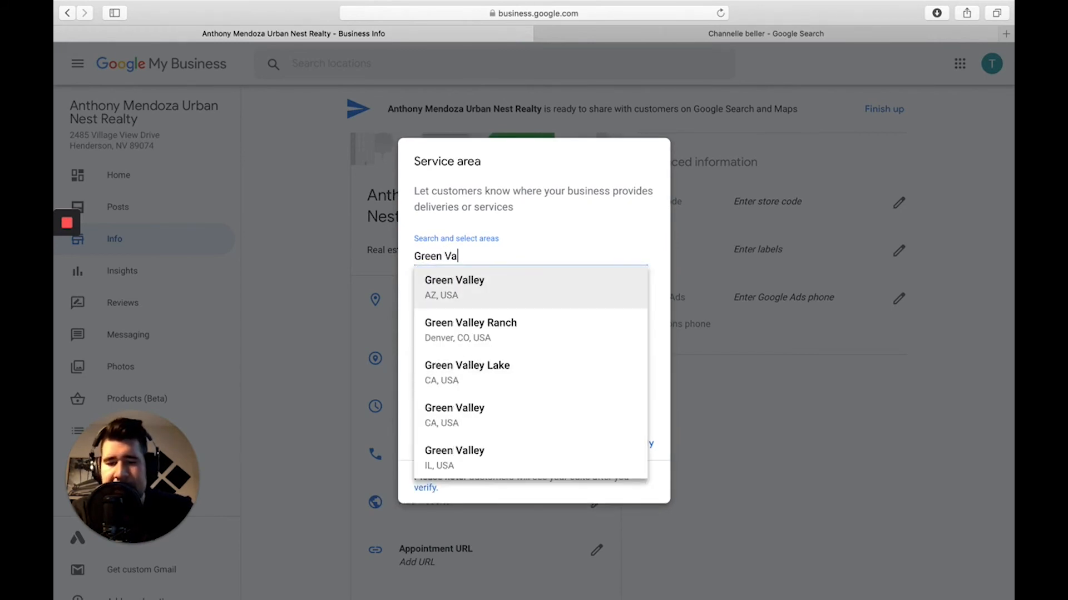
text(lley Nv)
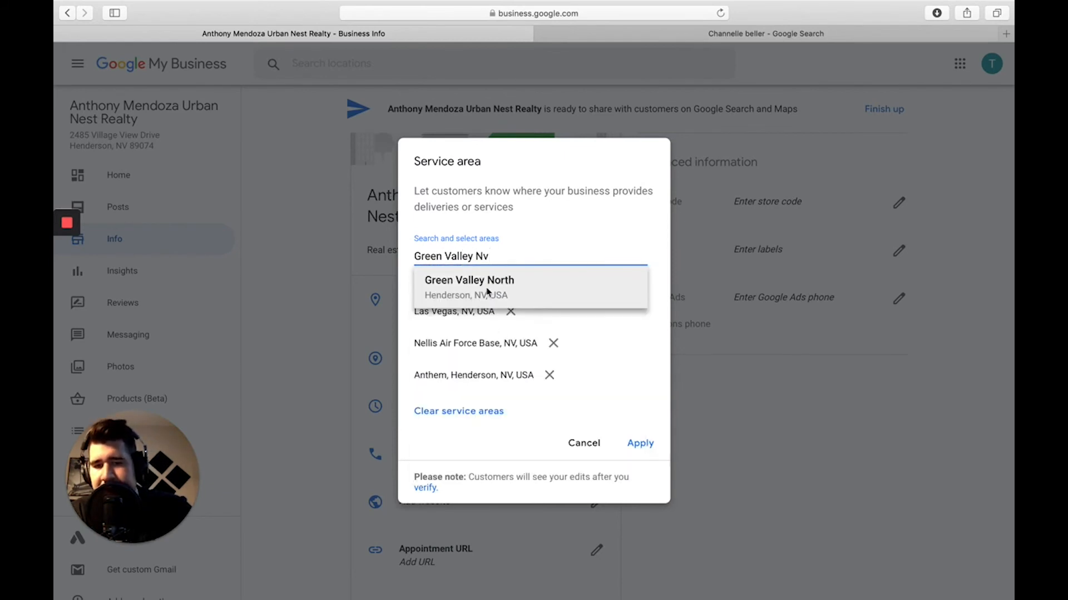
click(487, 290)
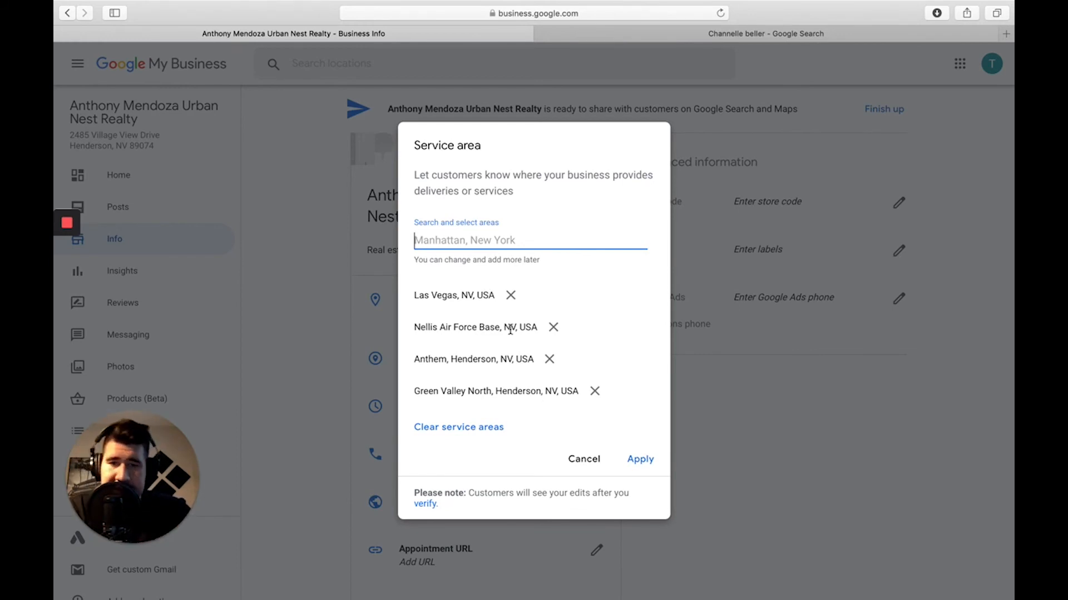
click(639, 459)
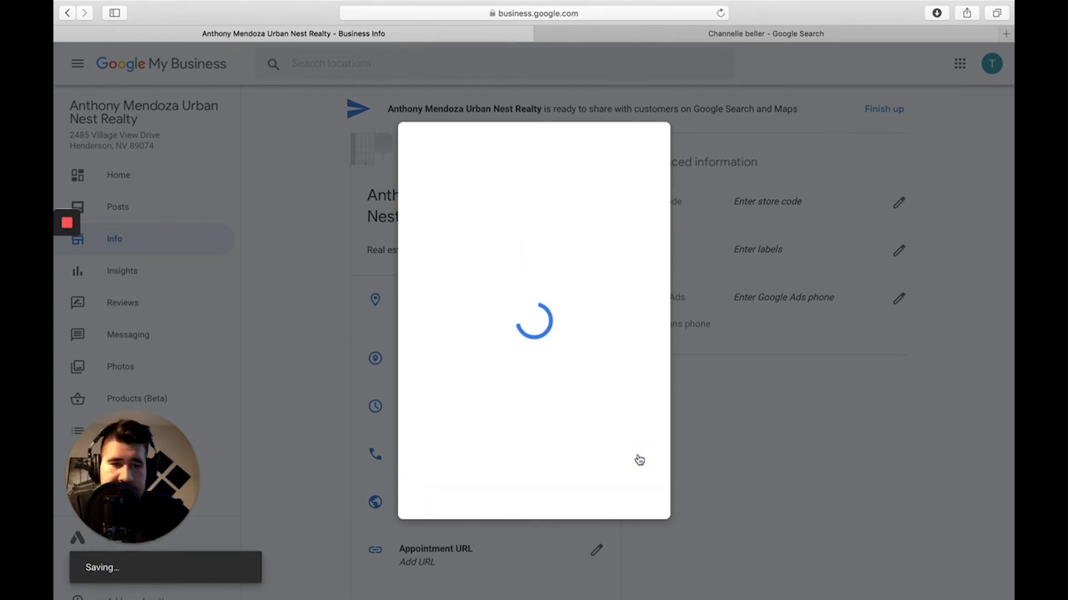
scroll(639, 459, down, 3)
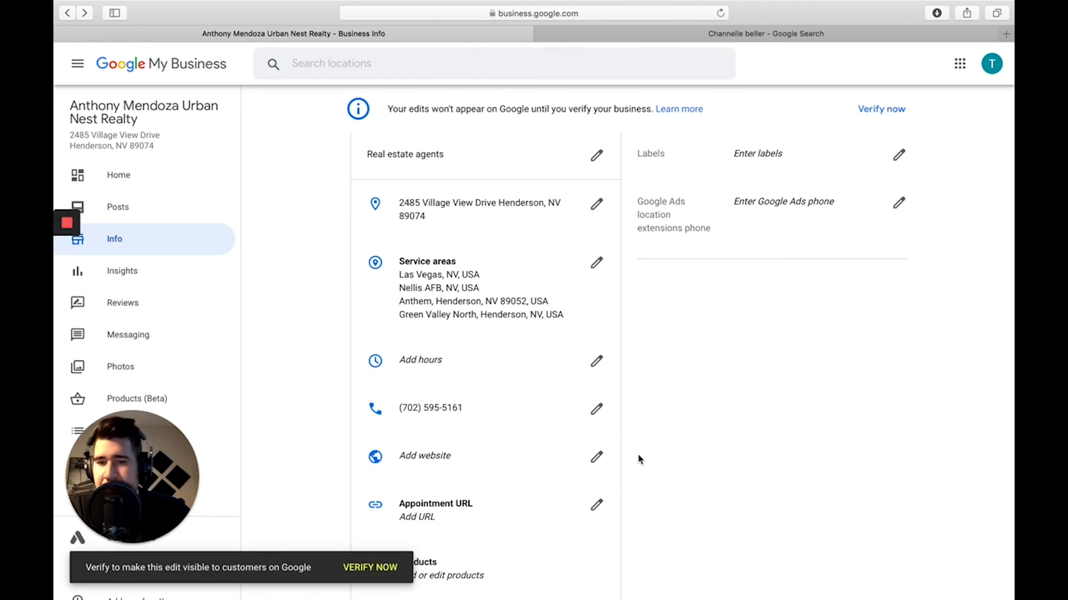
scroll(639, 459, down, 1)
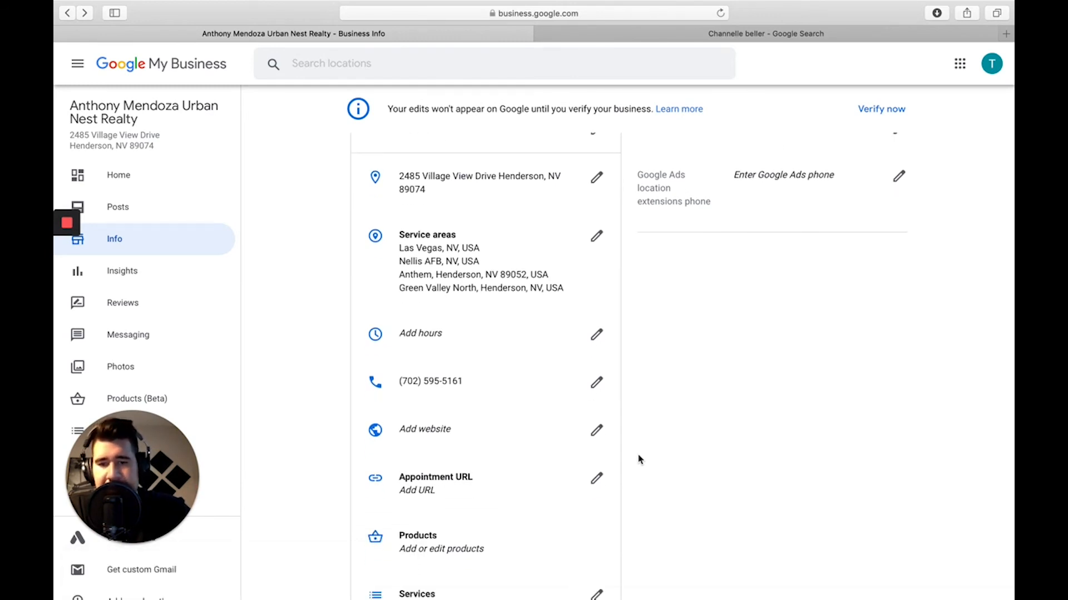
scroll(640, 459, down, 3)
click(414, 251)
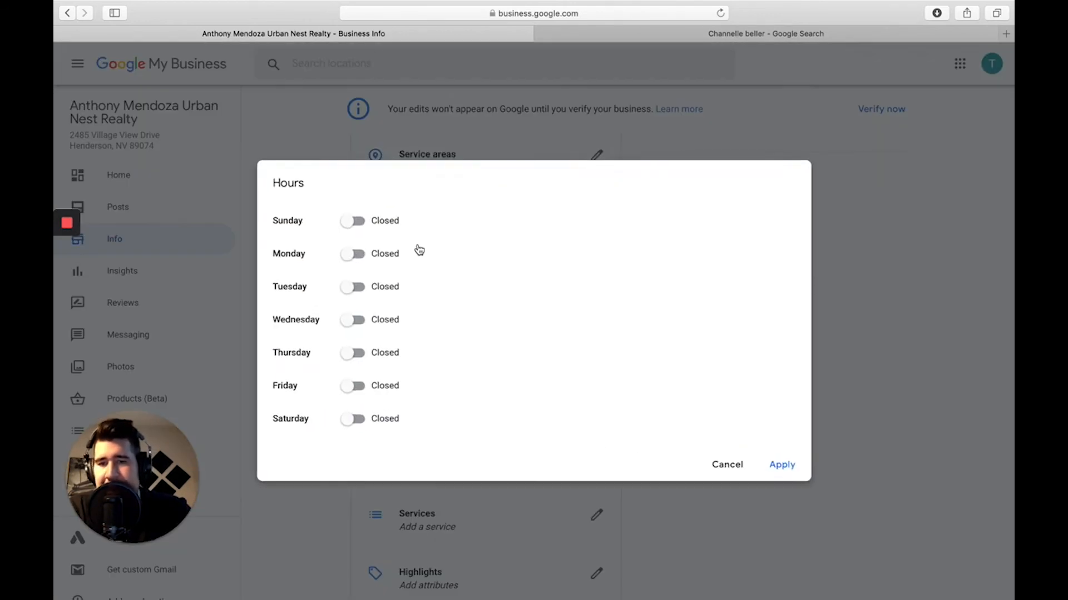
click(348, 219)
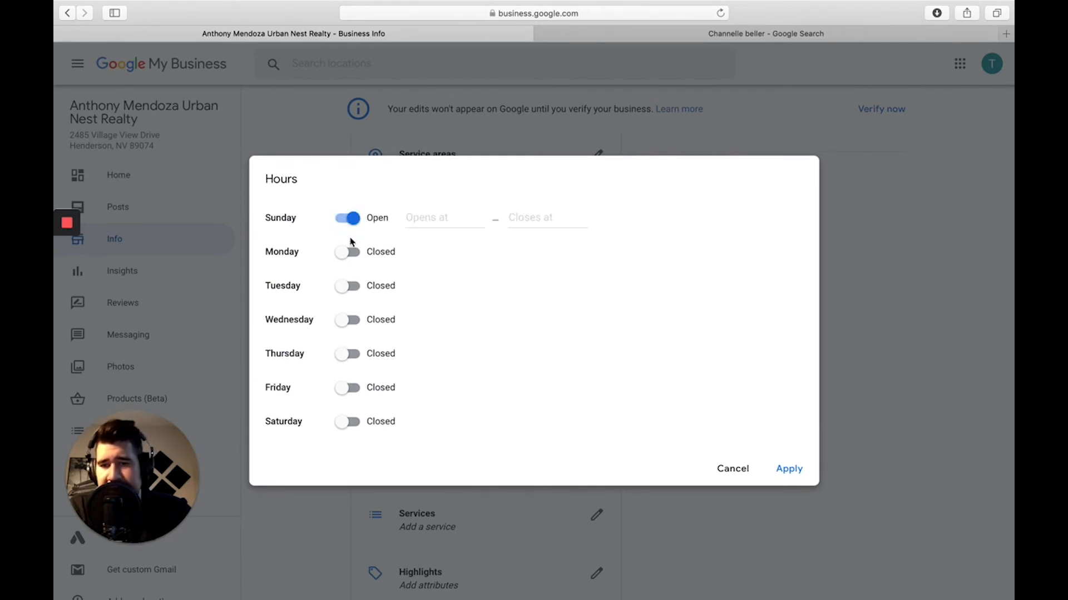
click(347, 252)
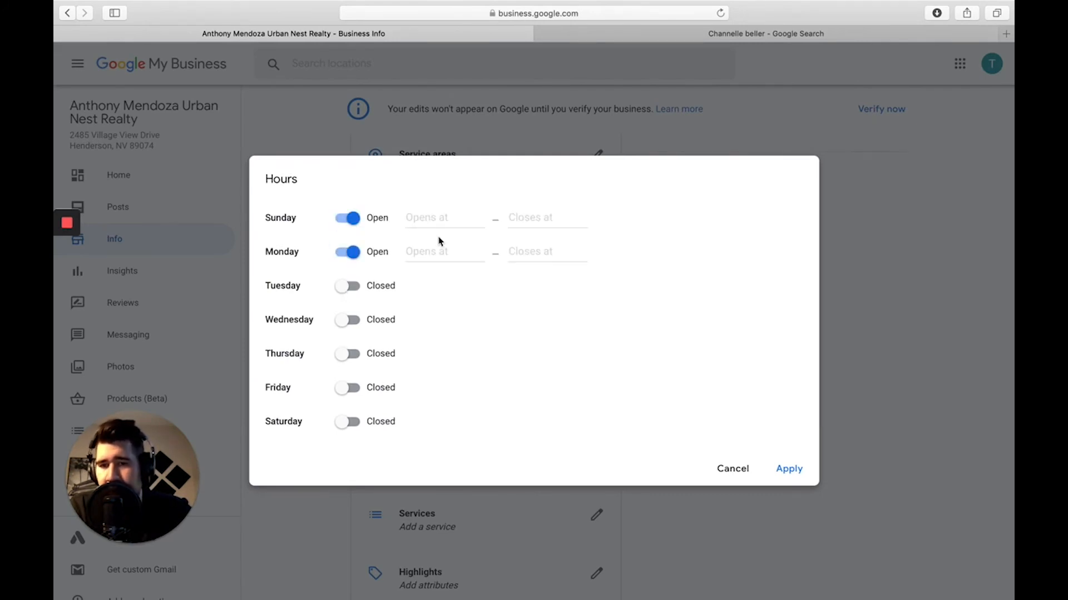
click(440, 219)
click(428, 254)
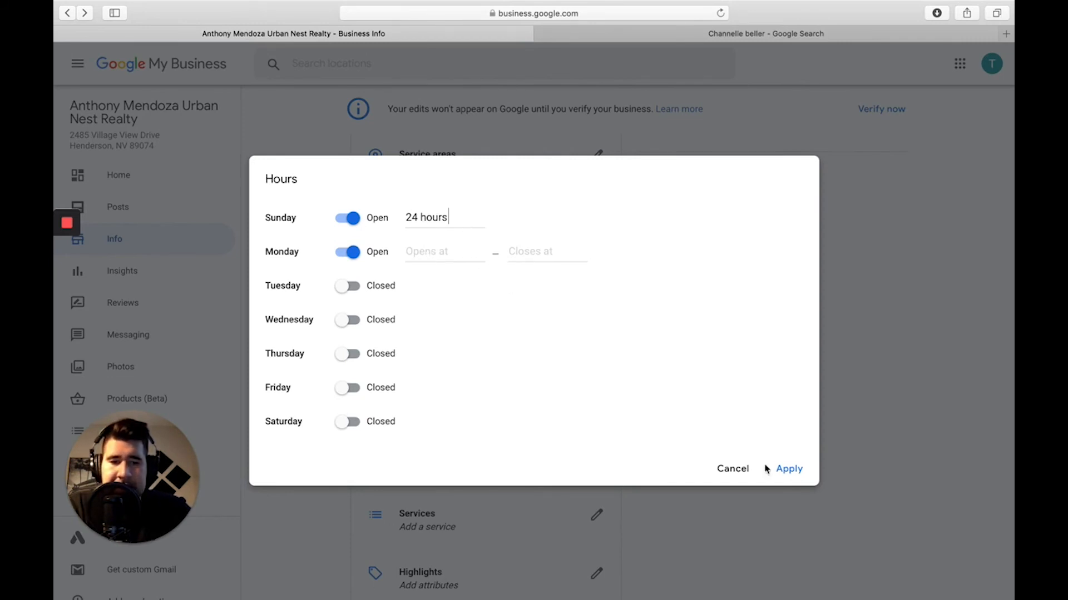
click(735, 475)
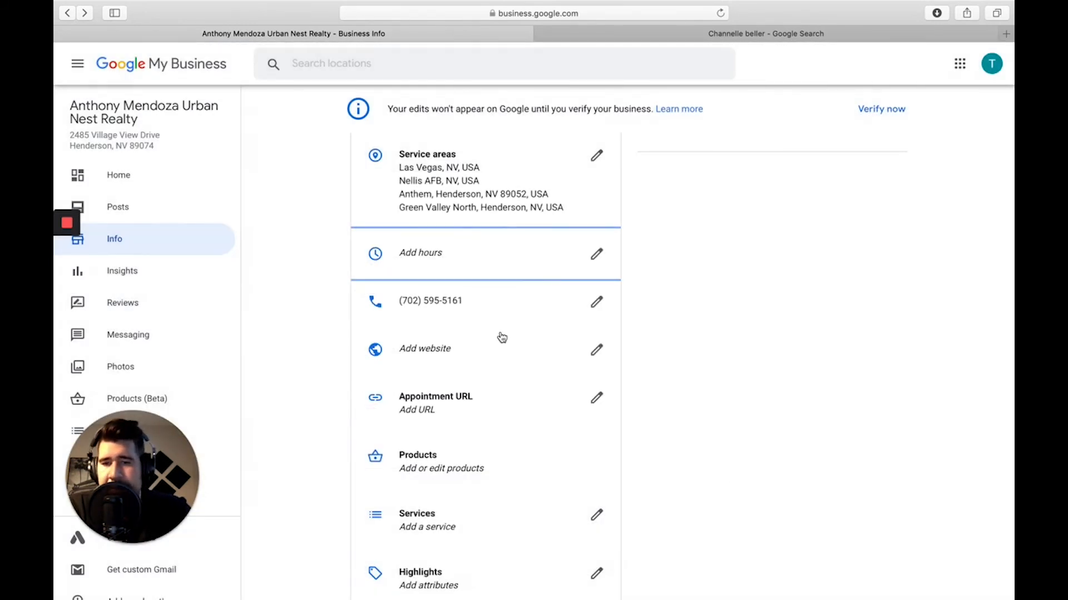
Add the custom service 'Free home valuation' and save the services list.
scroll(445, 300, down, 1)
scroll(543, 286, down, 5)
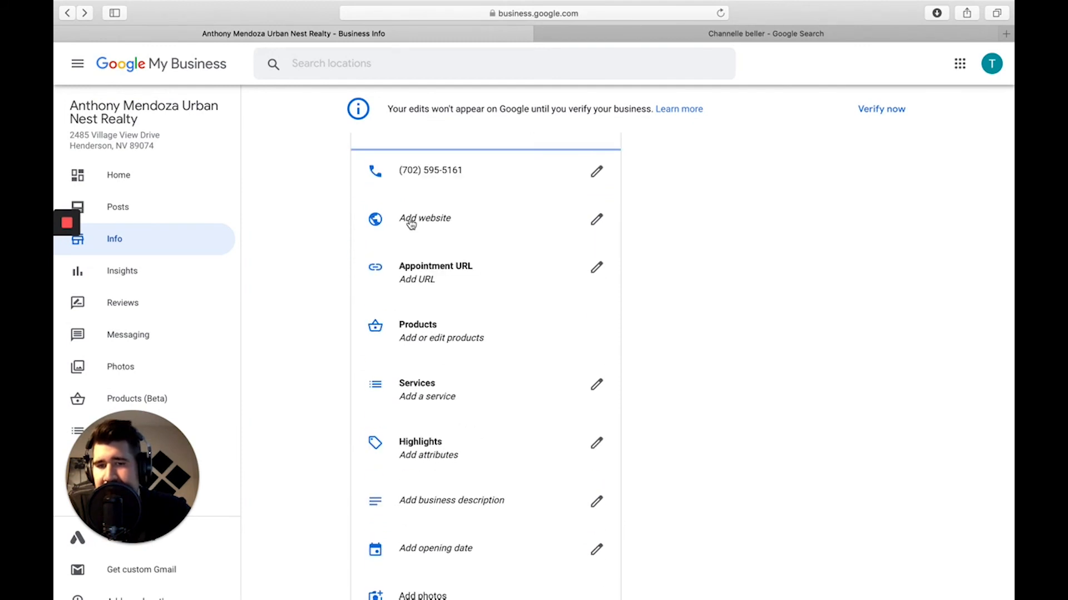
scroll(501, 312, down, 3)
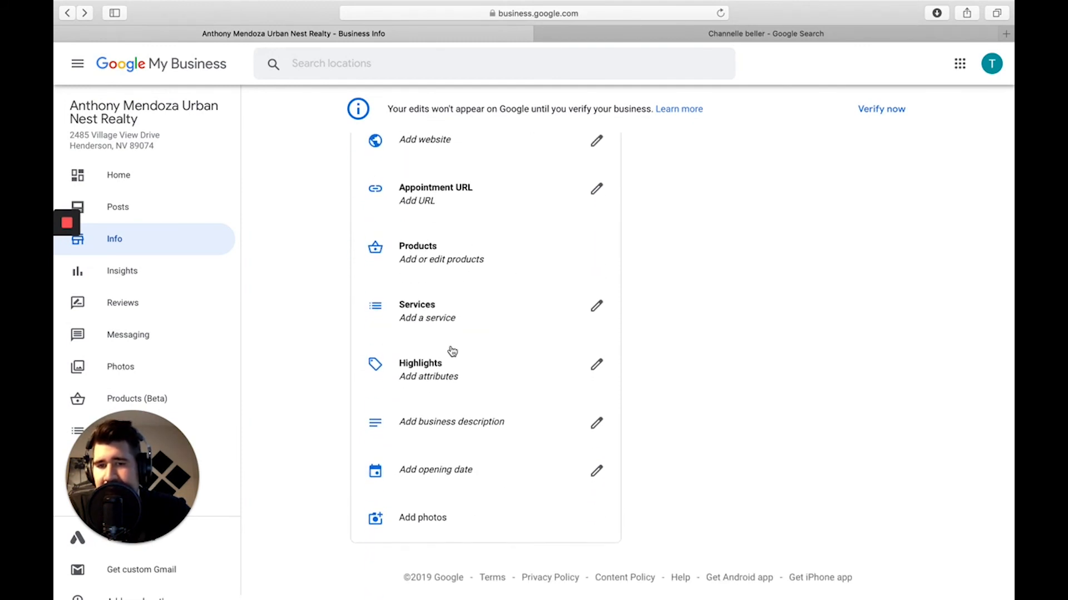
click(406, 313)
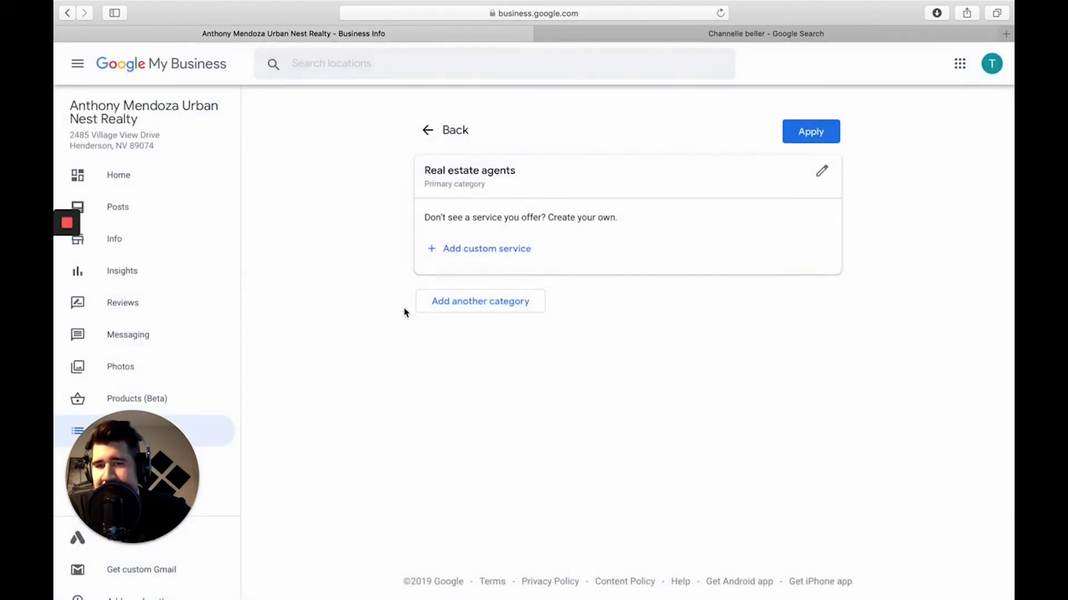
click(499, 247)
scroll(493, 247, down, 2)
text(Fre)
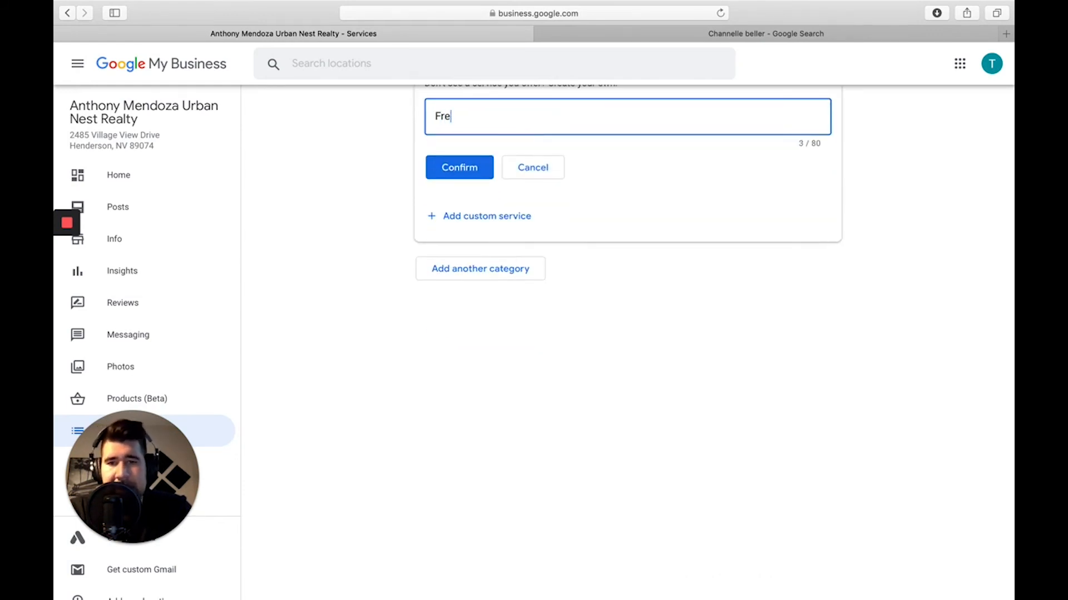
text(e home valuation)
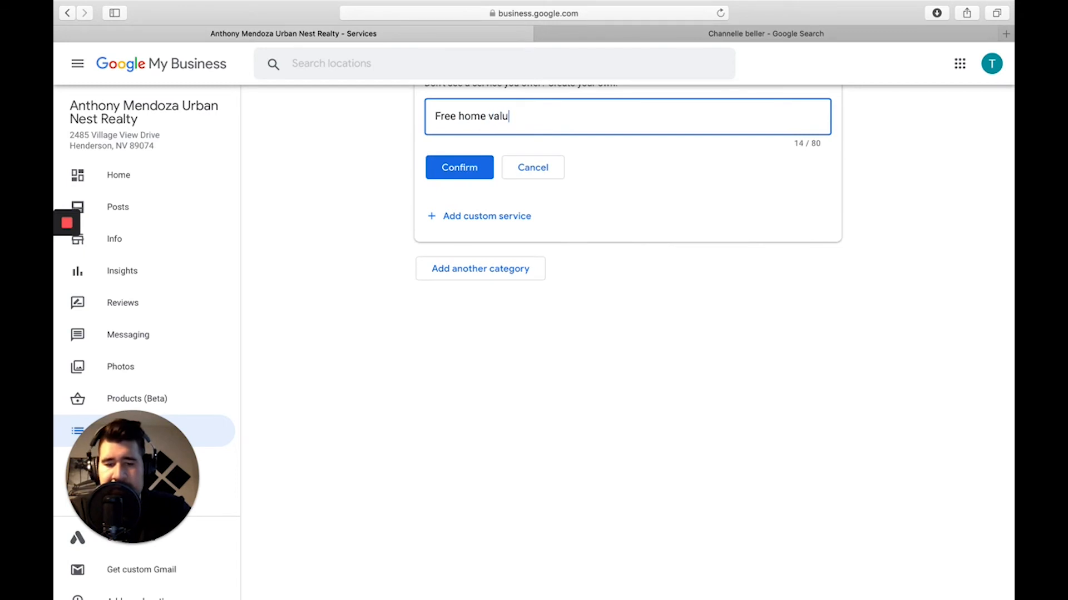
click(471, 164)
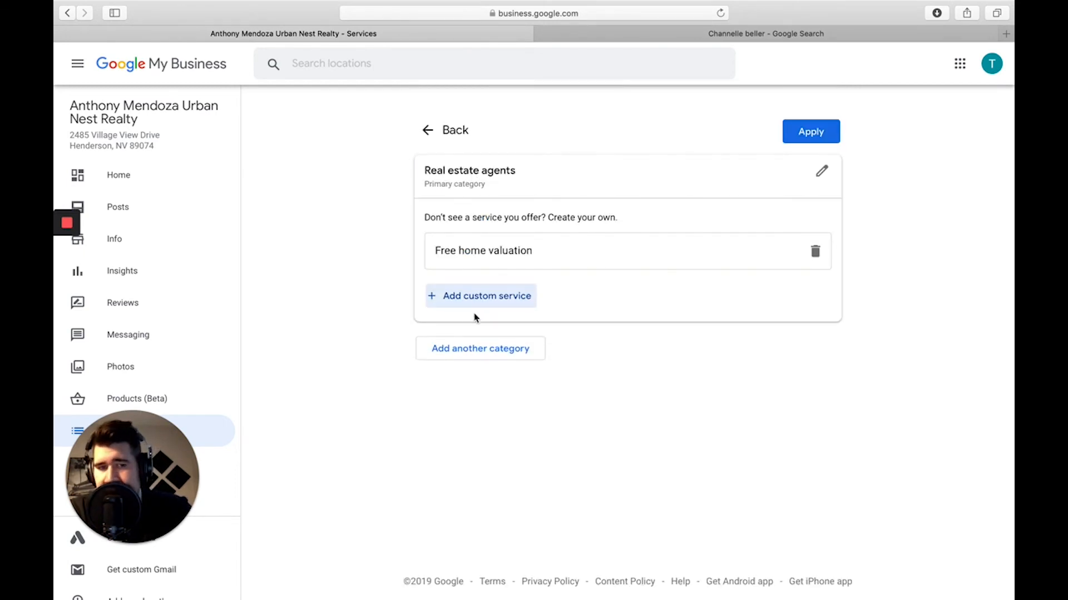
click(795, 133)
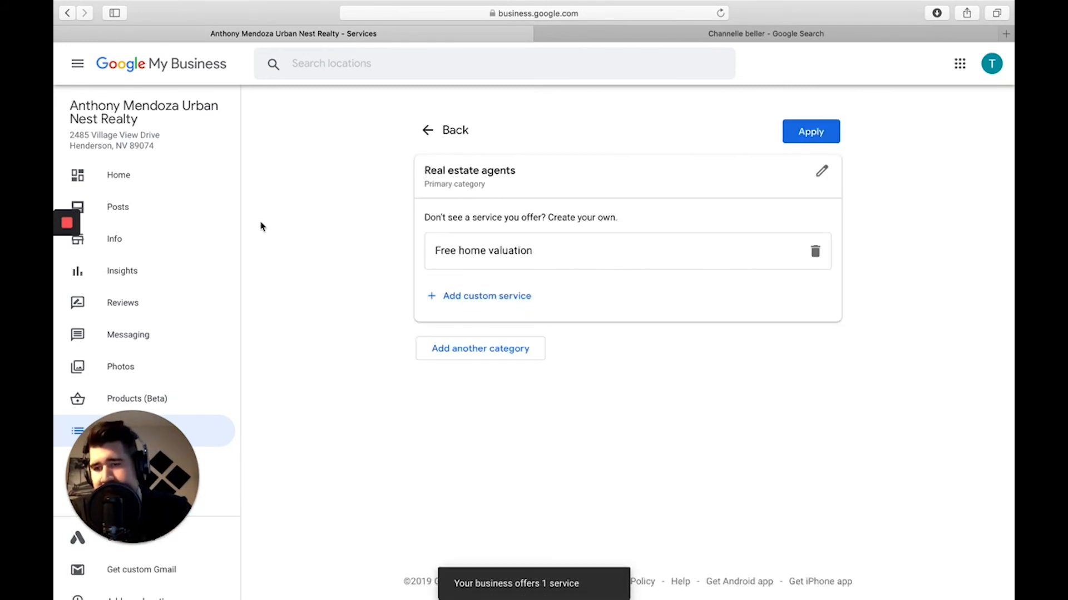
Back on the Info page, open the business description editor.
click(111, 251)
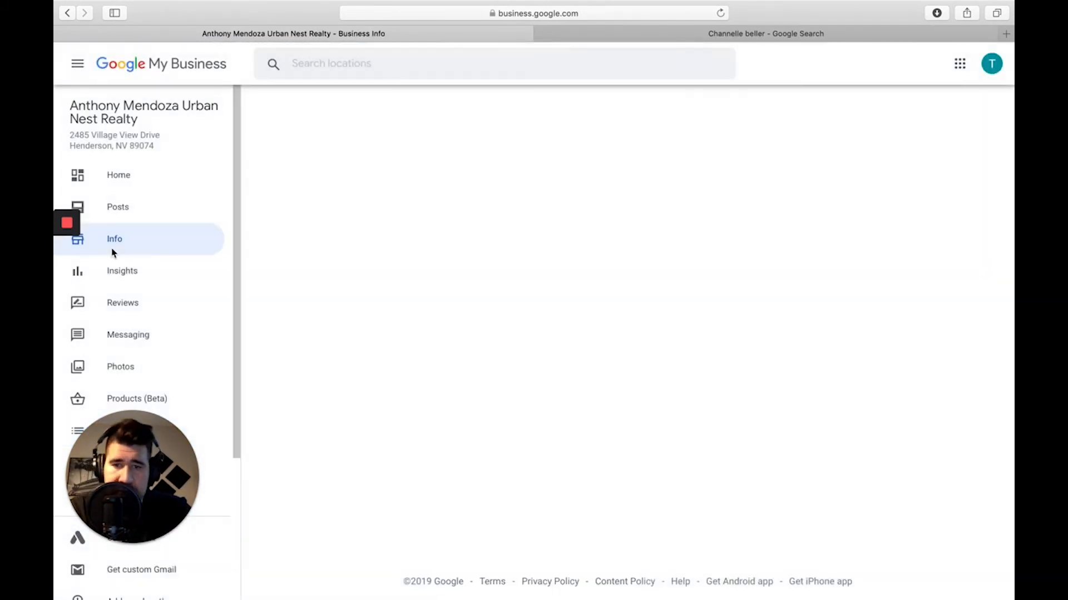
scroll(490, 506, down, 8)
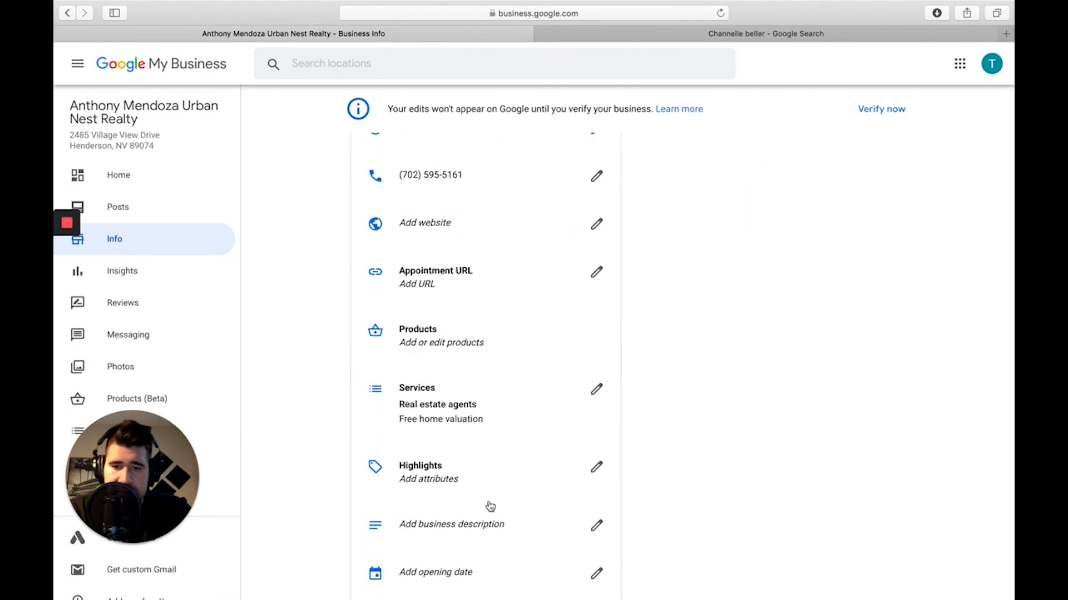
scroll(490, 506, down, 3)
click(432, 436)
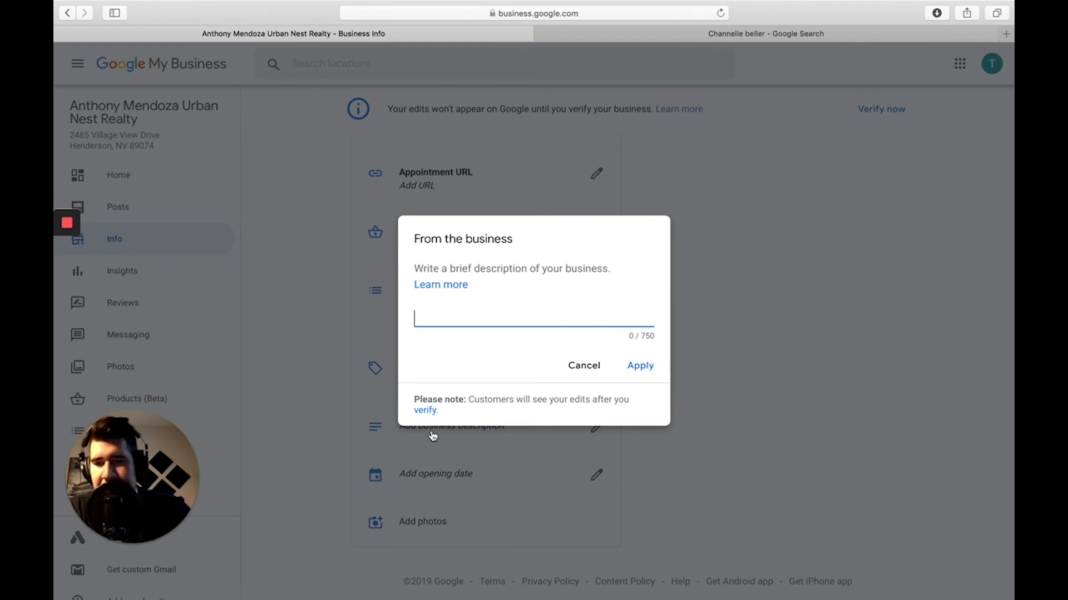
Close the empty description editor without saving and review the Info page.
click(580, 368)
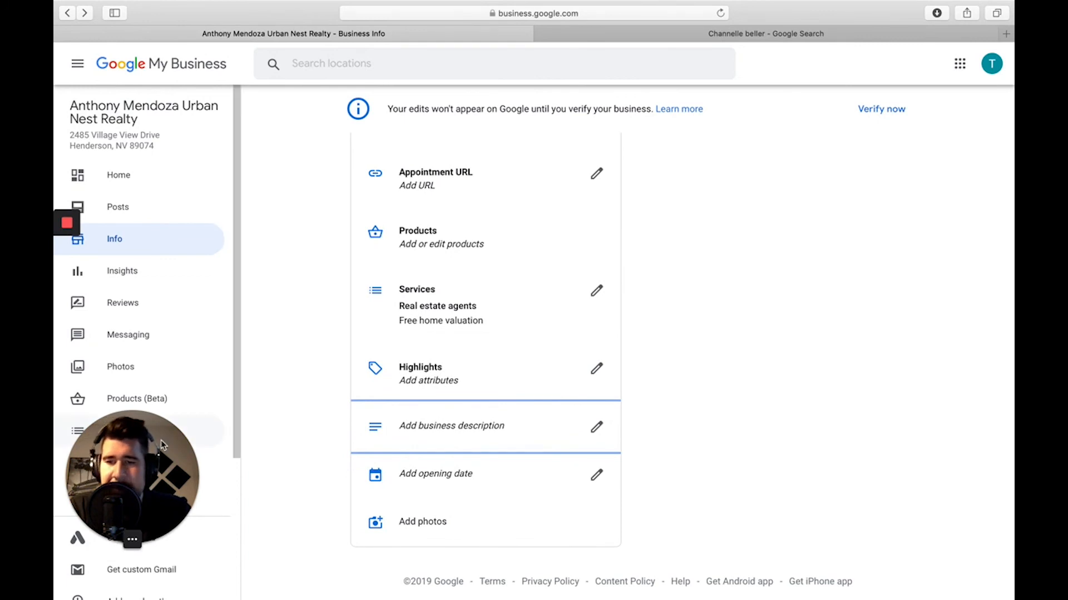
drag(139, 459, 914, 89)
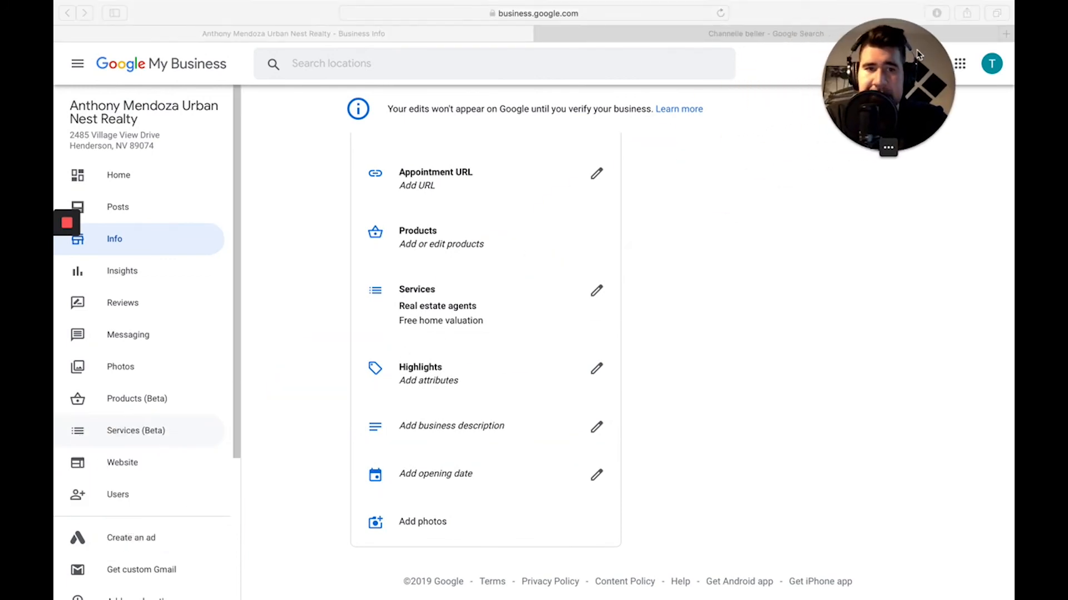
click(154, 287)
Go via Insights to the Reviews page and scroll through it.
click(131, 280)
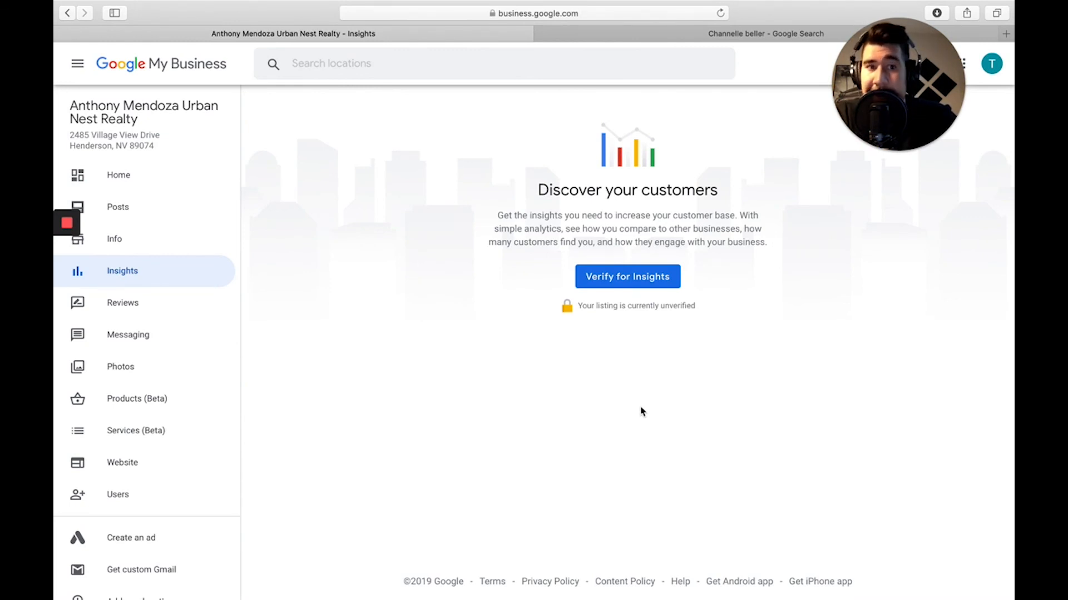
click(109, 303)
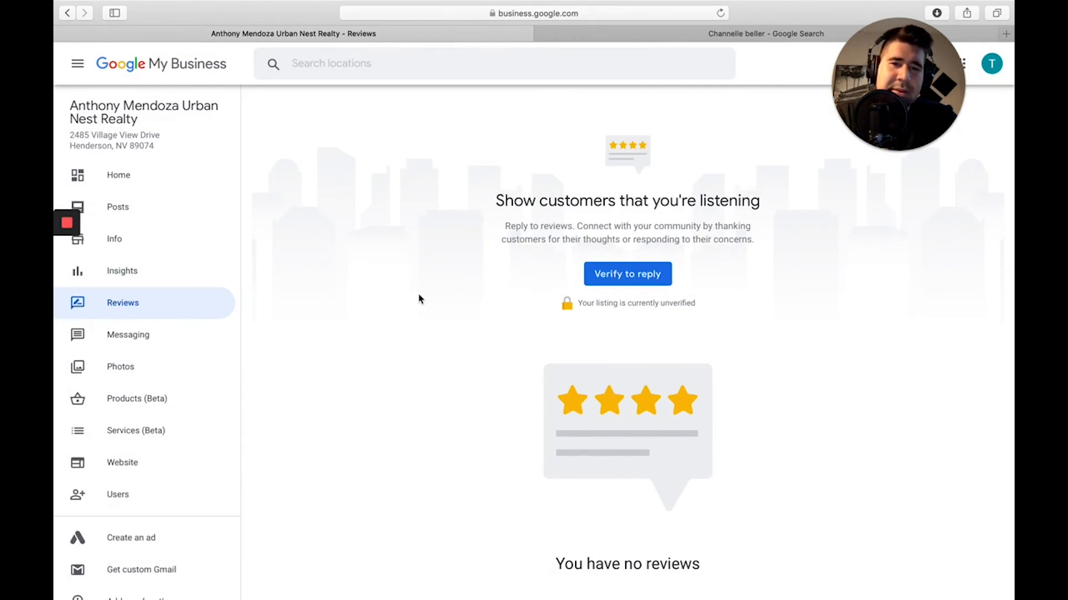
scroll(419, 298, down, 2)
scroll(488, 234, up, 2)
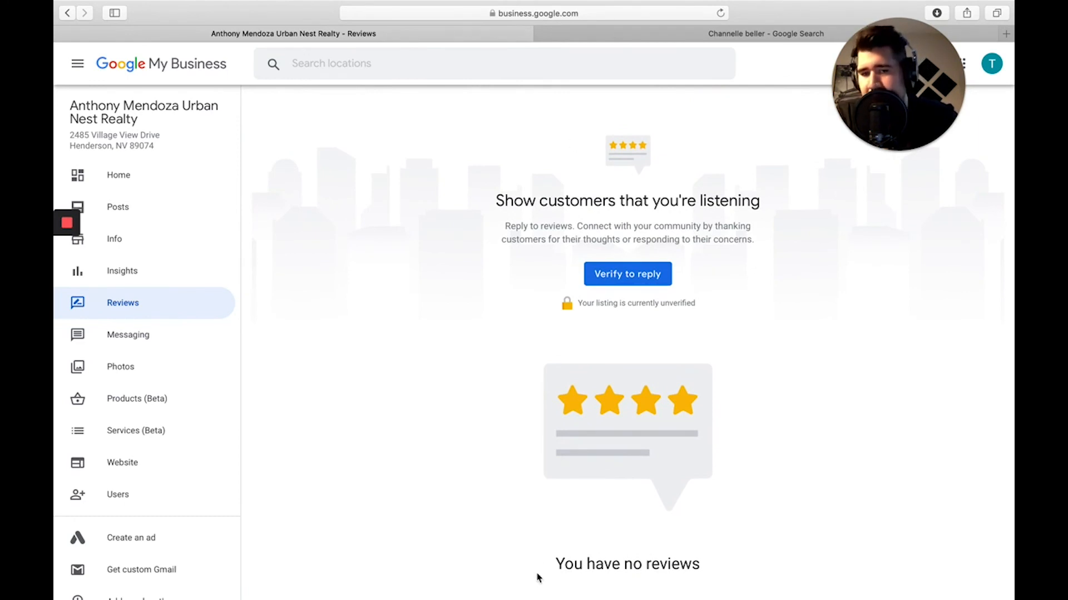
scroll(347, 412, down, 2)
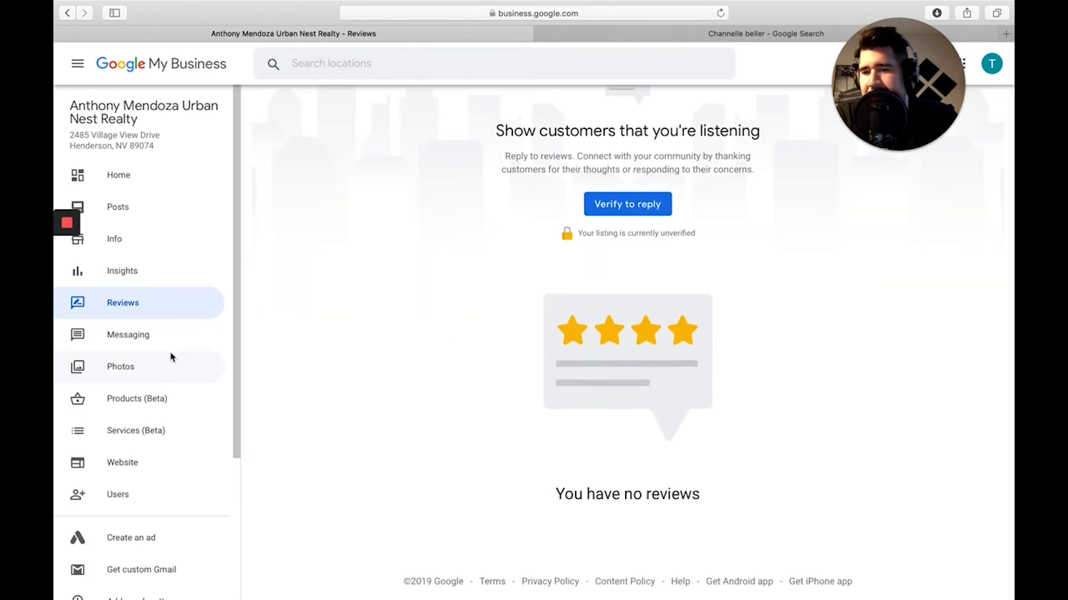
Open the Photos page and briefly check the Google search results tab.
click(130, 368)
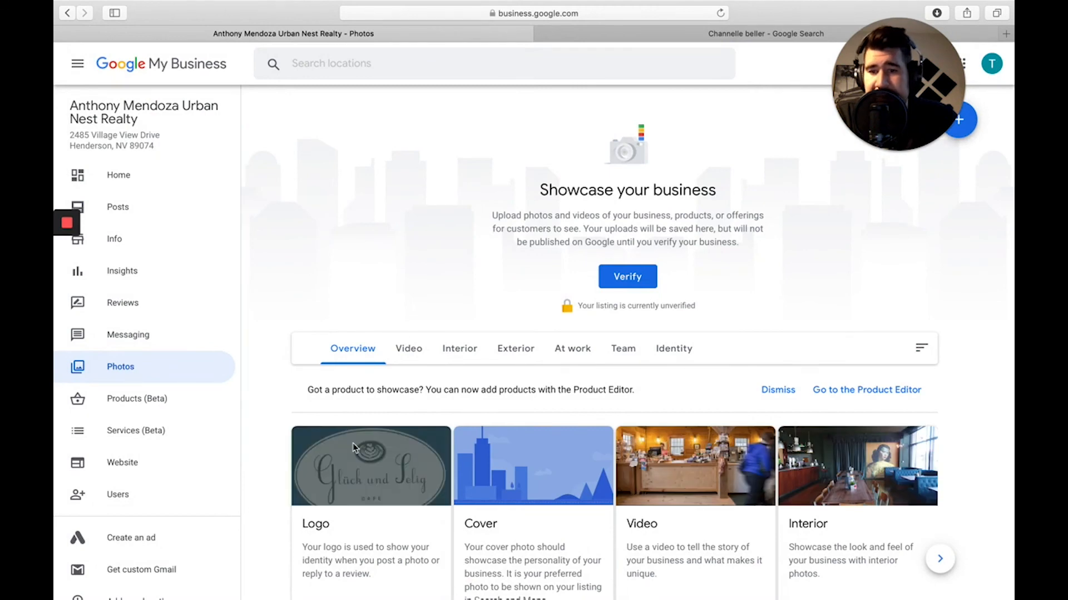
scroll(353, 442, down, 4)
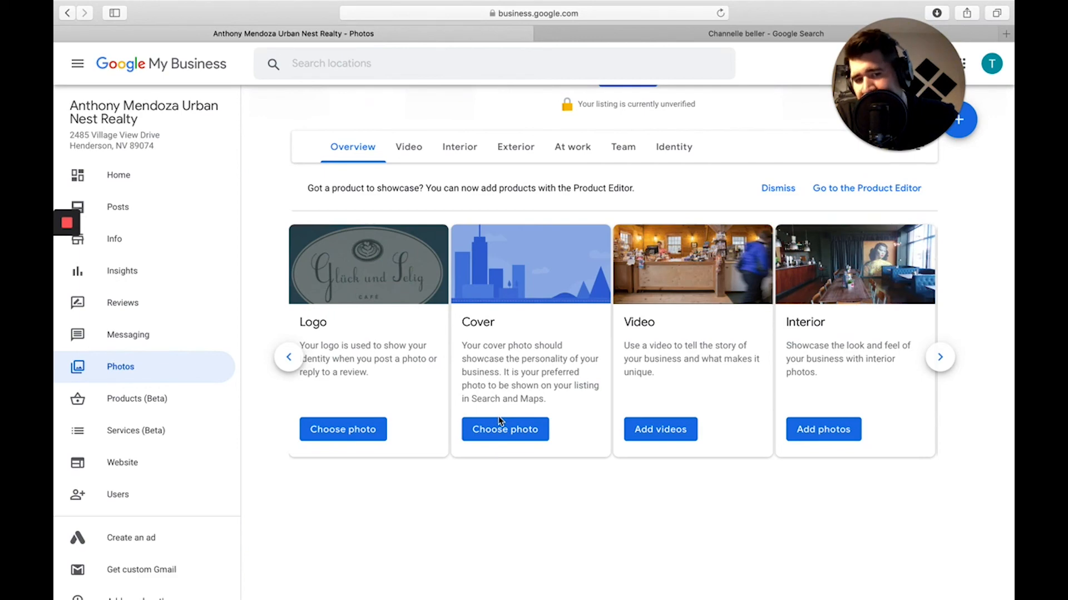
click(679, 35)
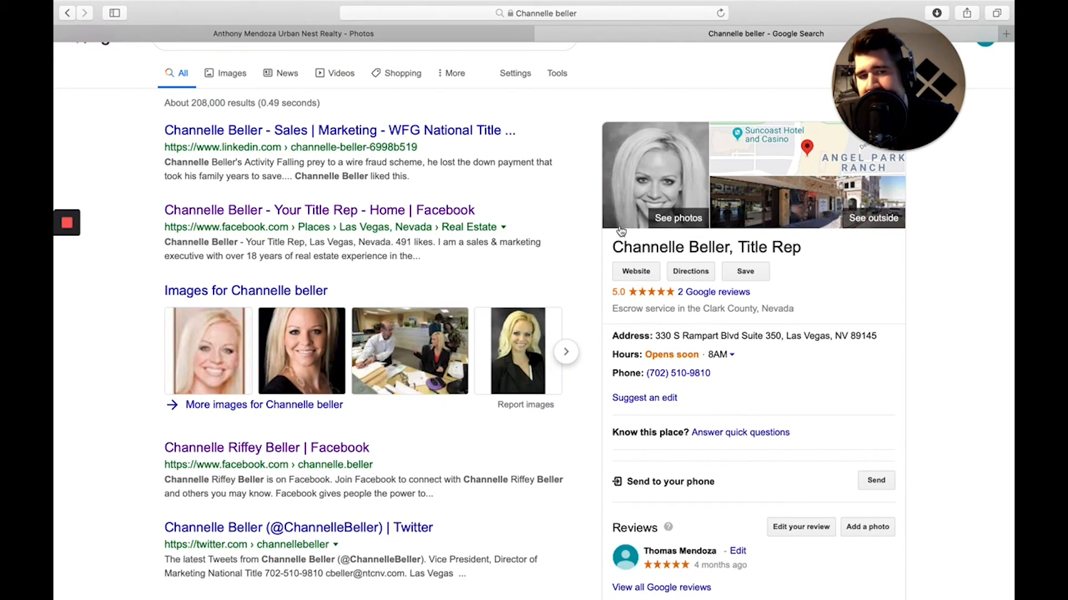
click(418, 38)
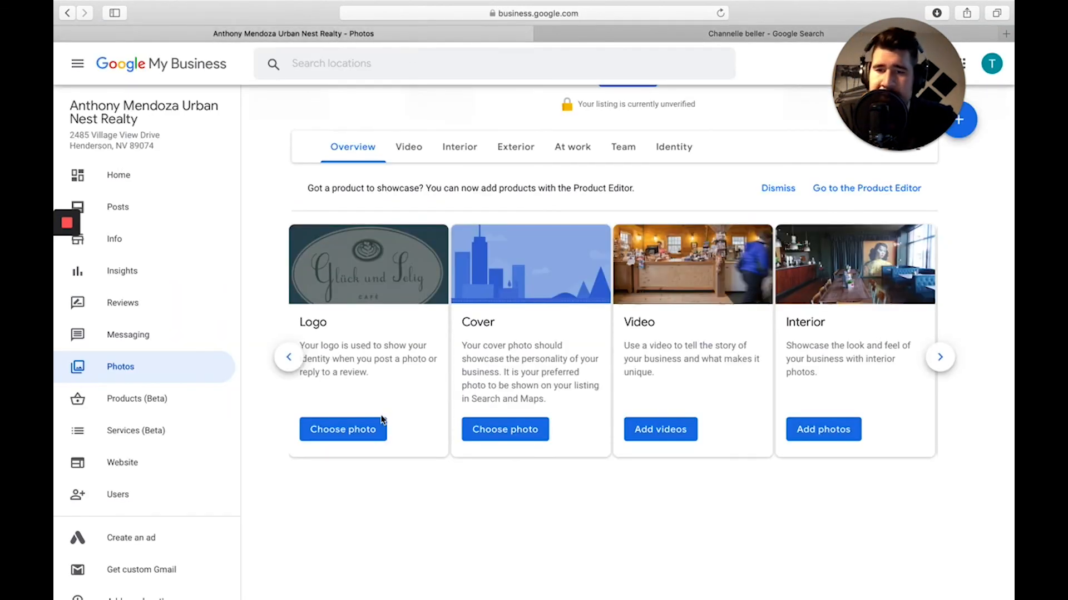
Scroll the Photos page, then return to the Info page with its four service areas.
scroll(376, 484, down, 1)
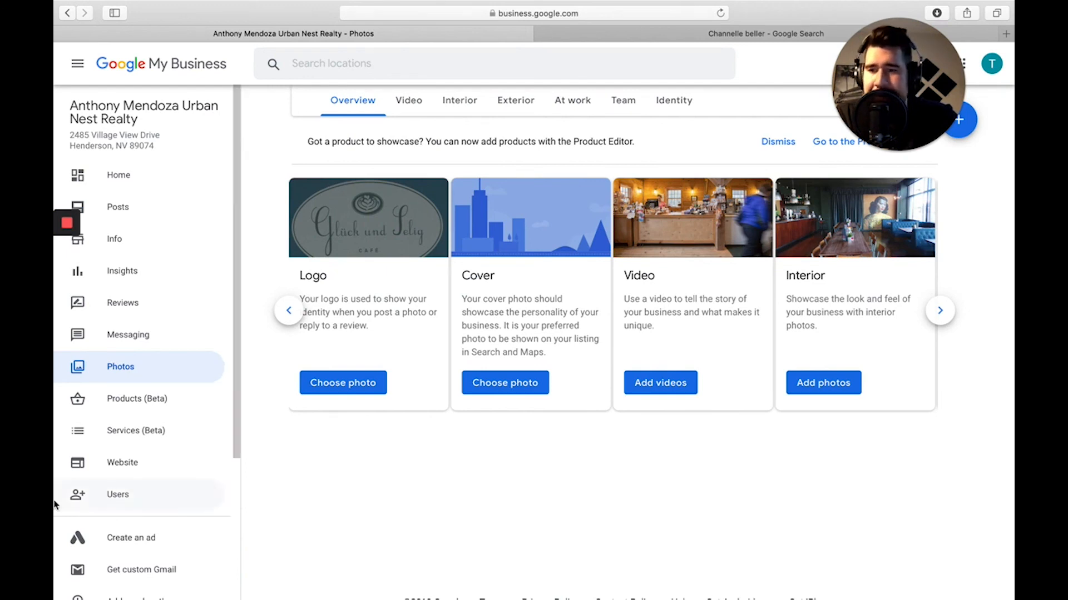
scroll(138, 414, down, 3)
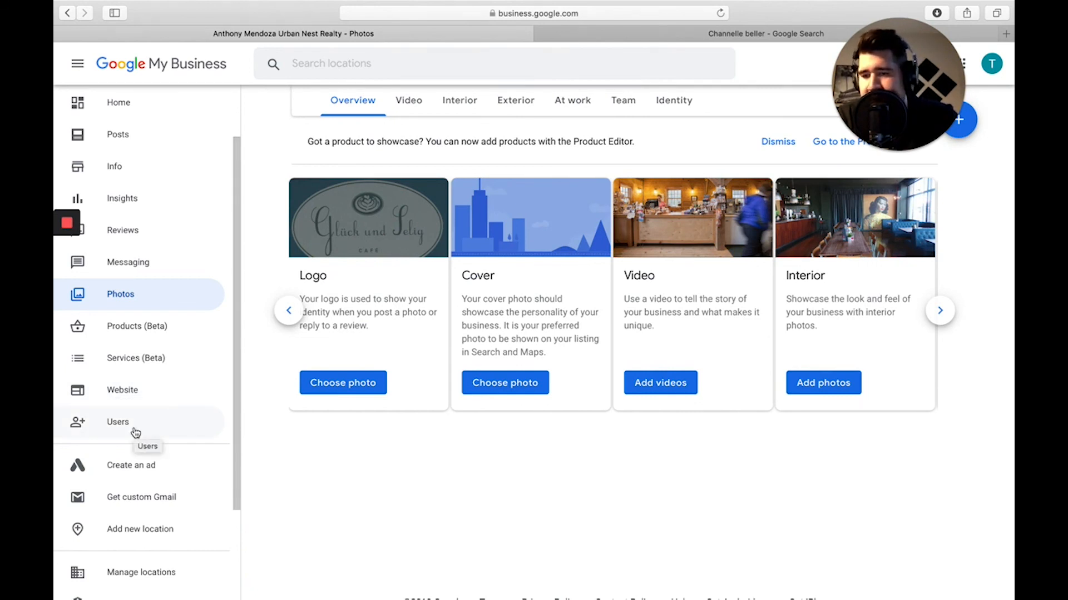
scroll(135, 433, down, 1)
scroll(139, 551, down, 3)
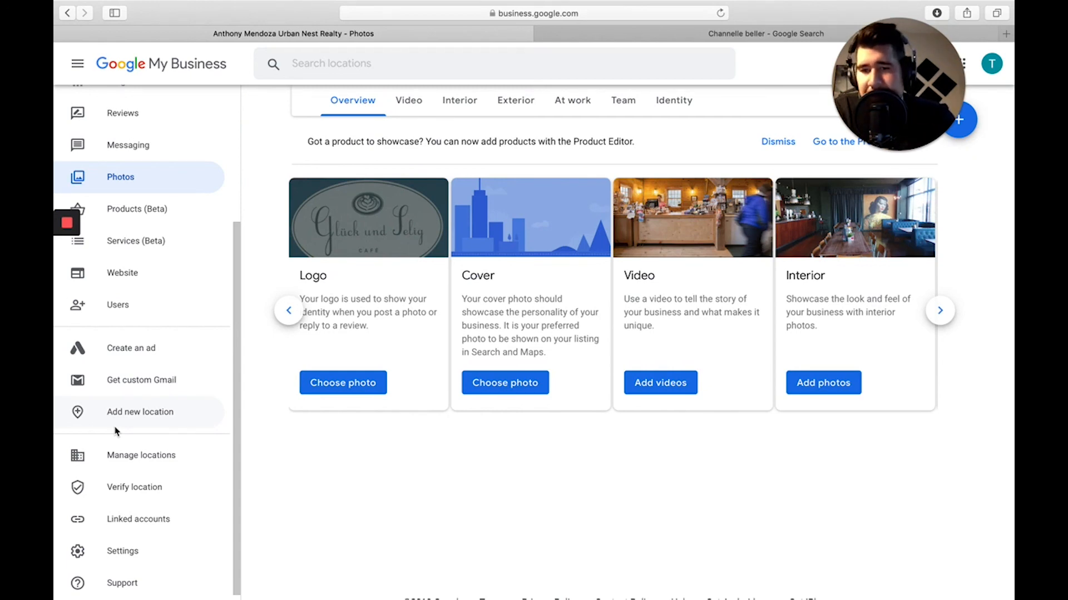
scroll(116, 431, up, 5)
click(130, 255)
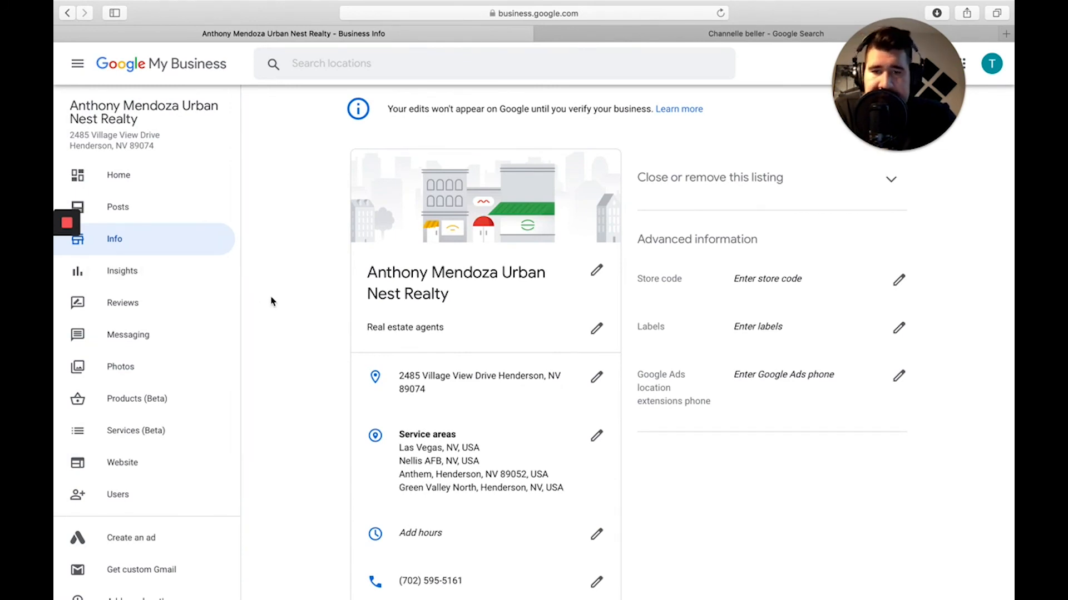
Cancel out of the business name editor and go to the Home dashboard.
click(597, 271)
click(585, 389)
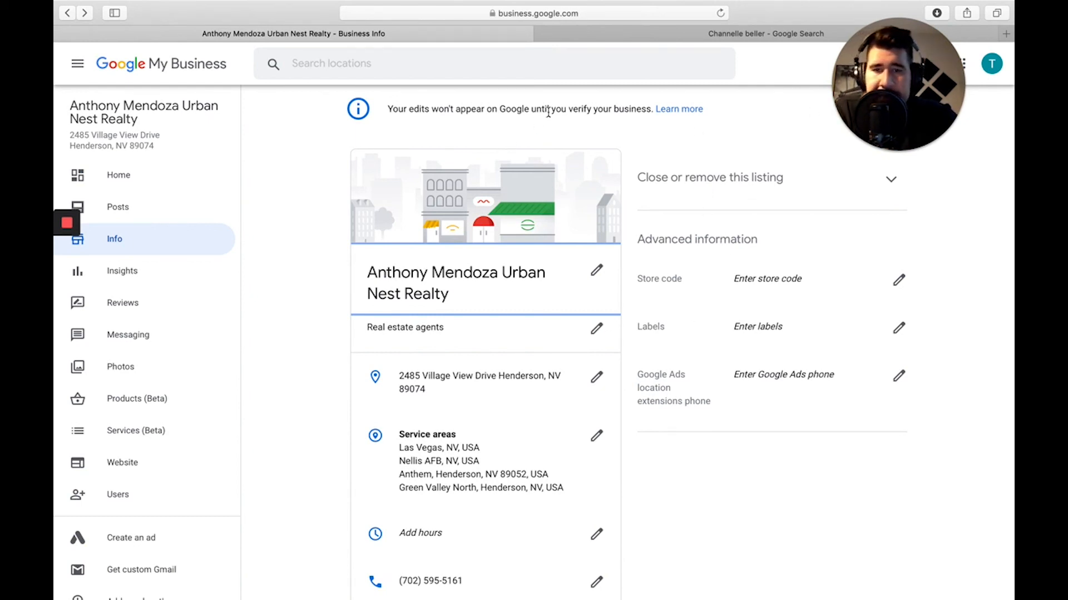
click(134, 173)
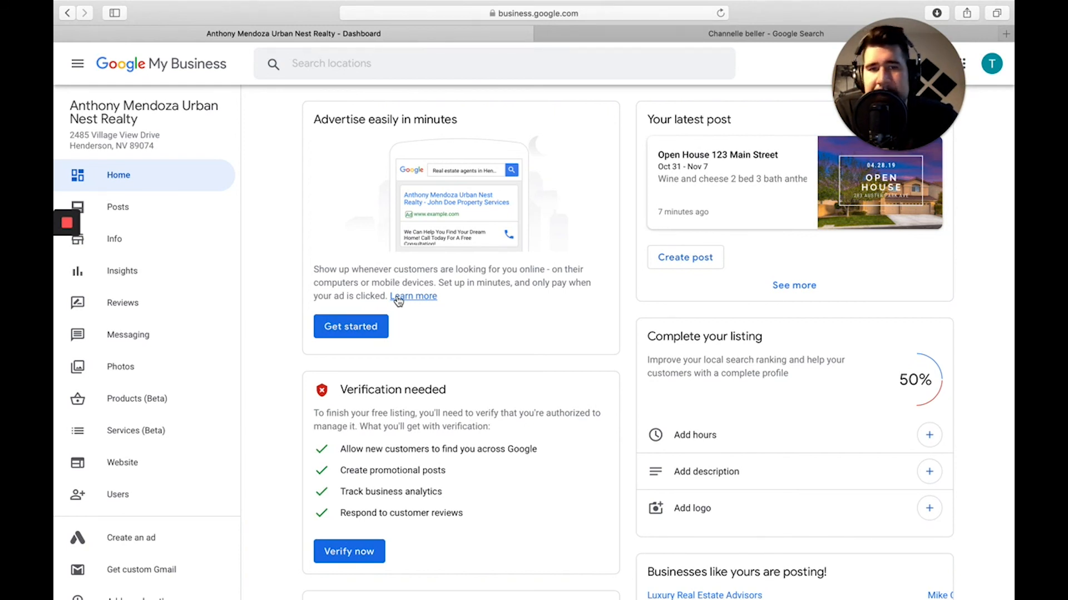
mouse_move(920, 153)
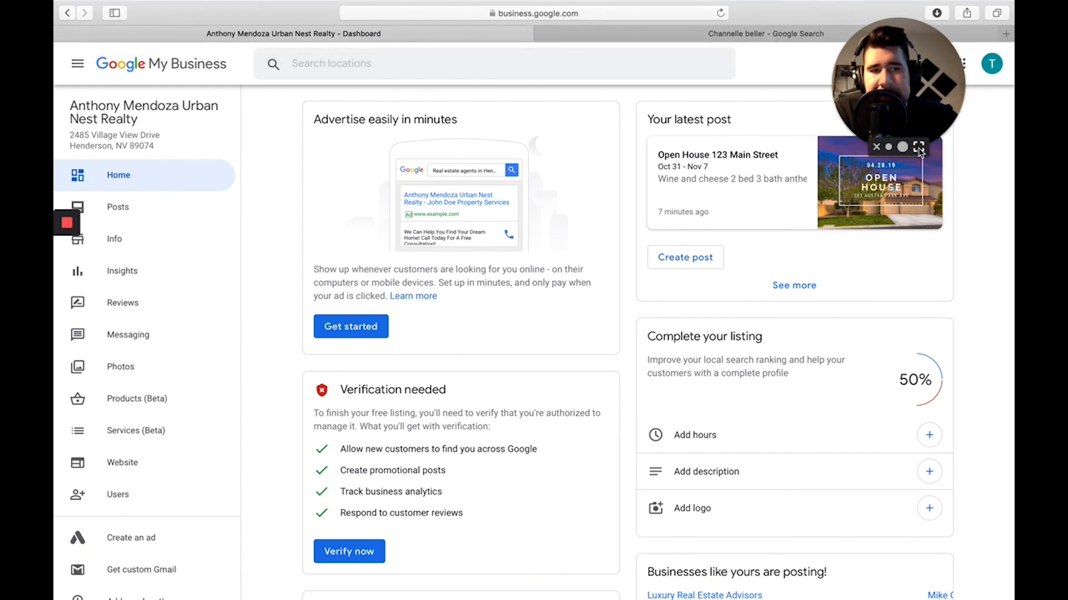
drag(920, 153, 149, 593)
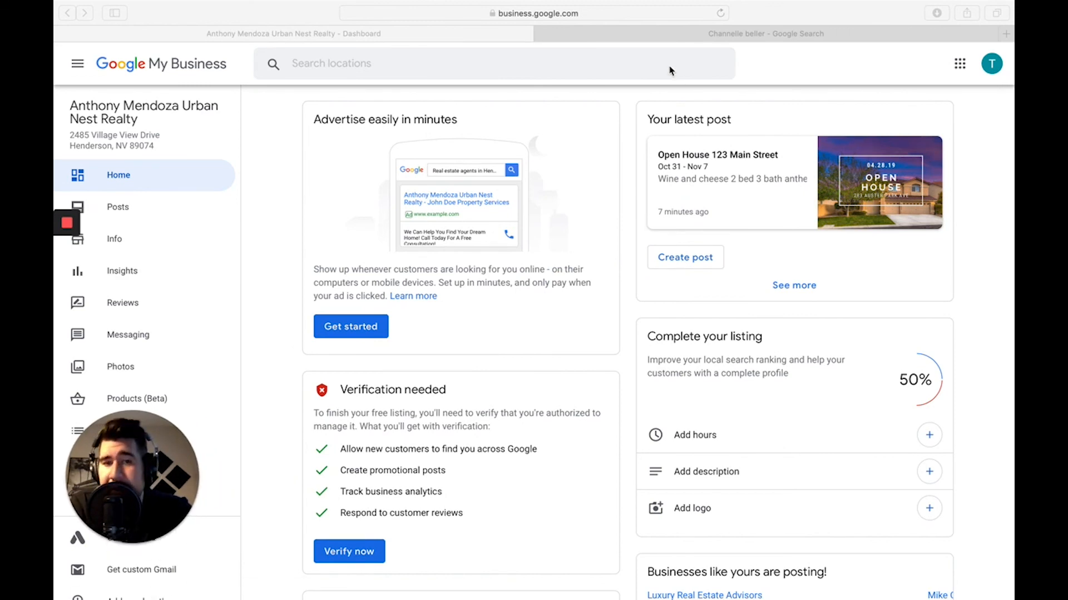
click(853, 15)
Load the dlvr.it social media scheduling website in a new browser tab.
click(1005, 34)
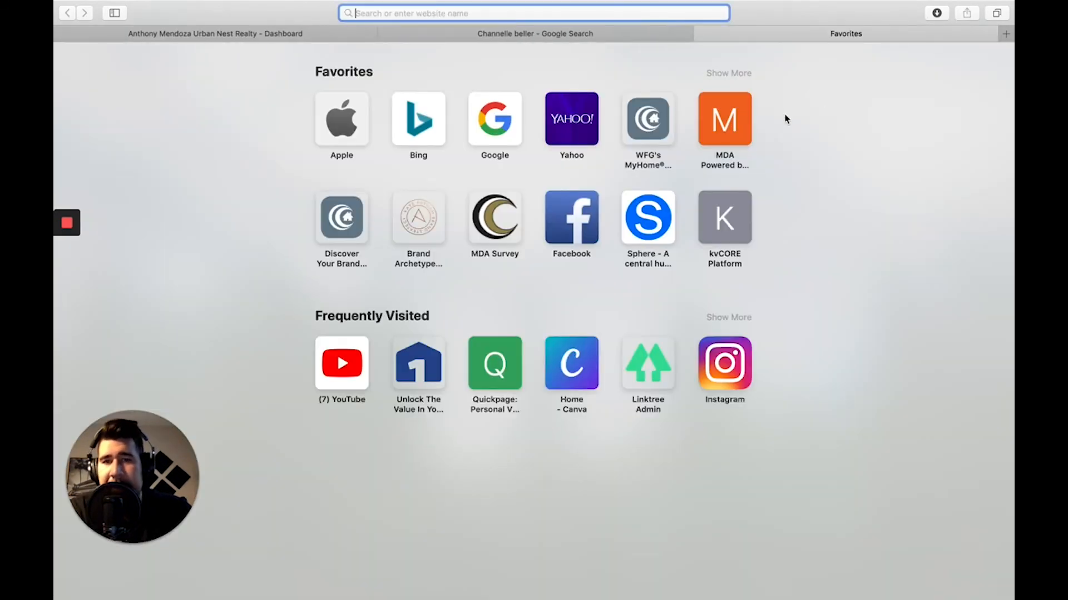
text(dlvr.)
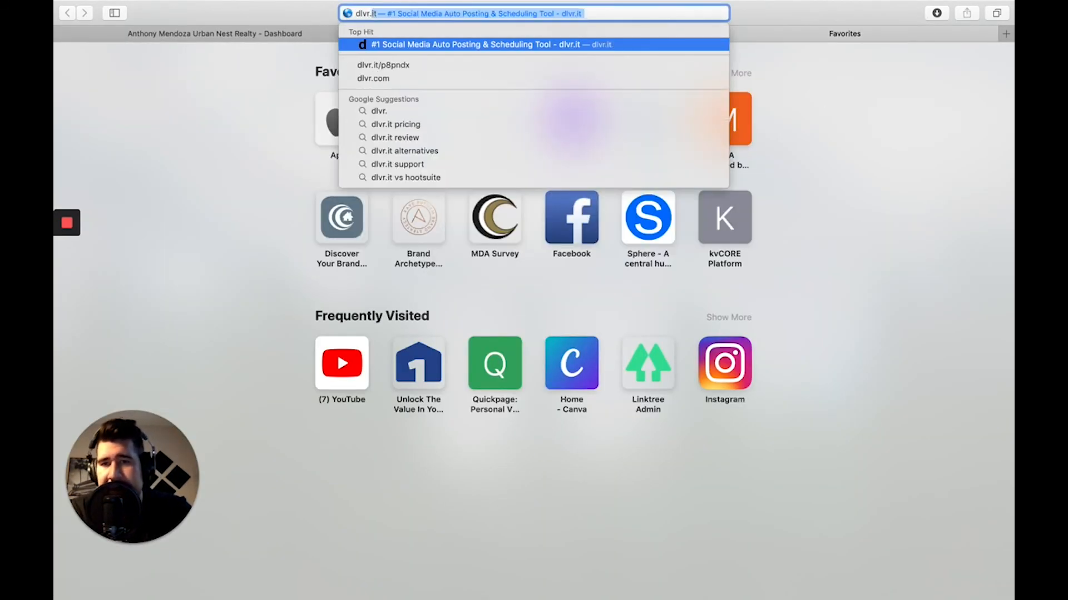
key(Return)
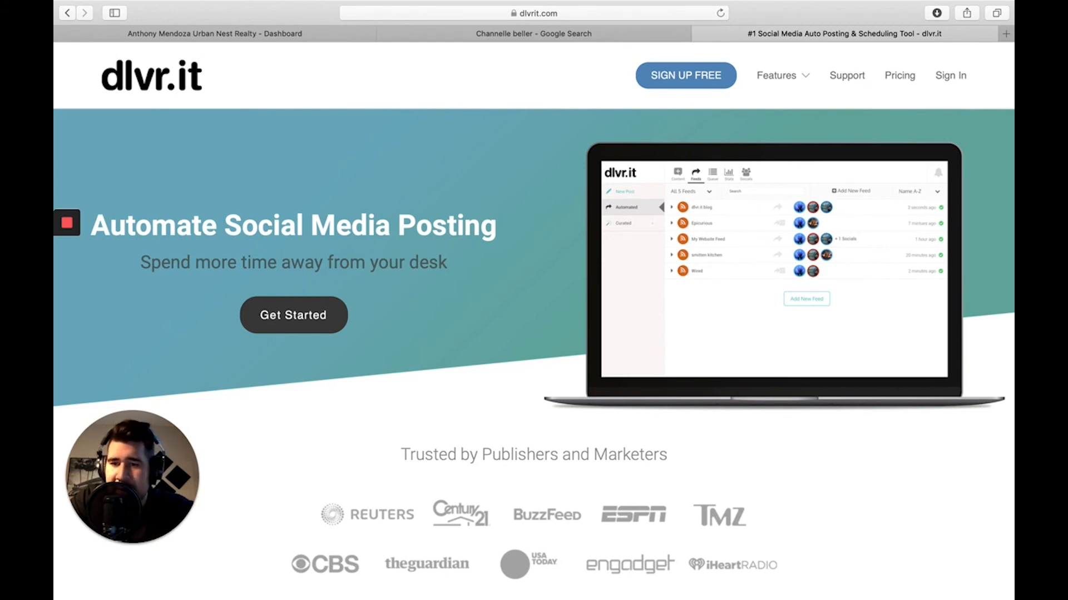
Switch back to the Urban Nest Realty dashboard tab and look over its contents.
click(270, 39)
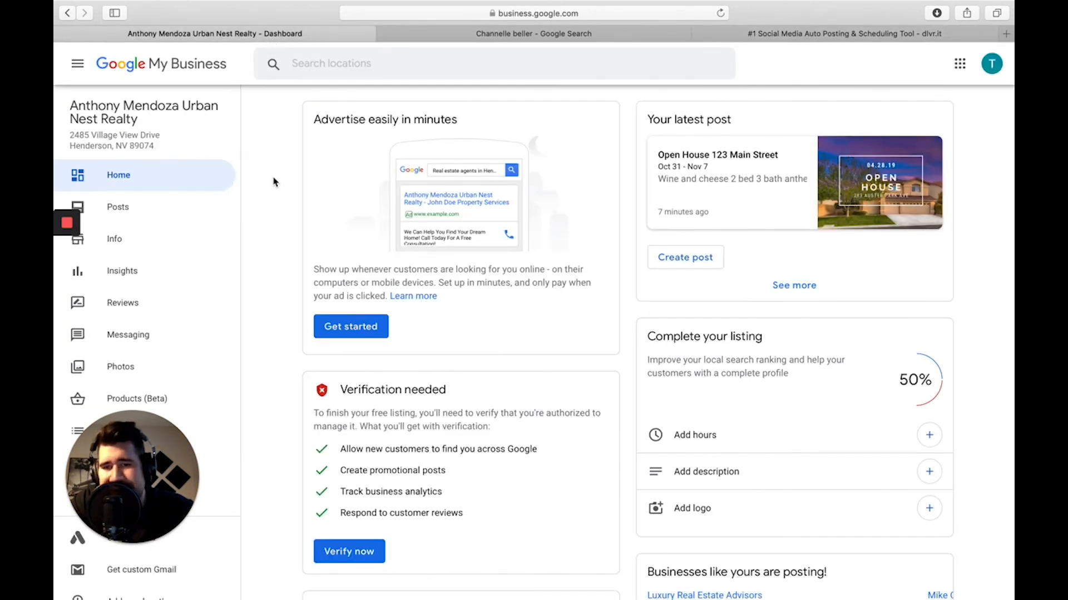
scroll(383, 451, down, 5)
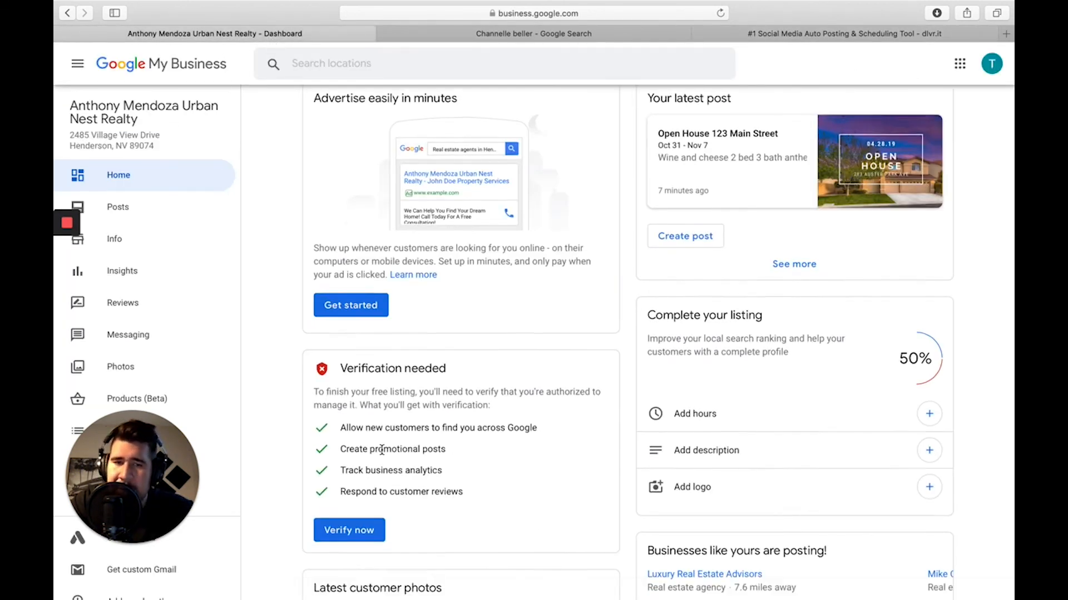
scroll(382, 450, down, 3)
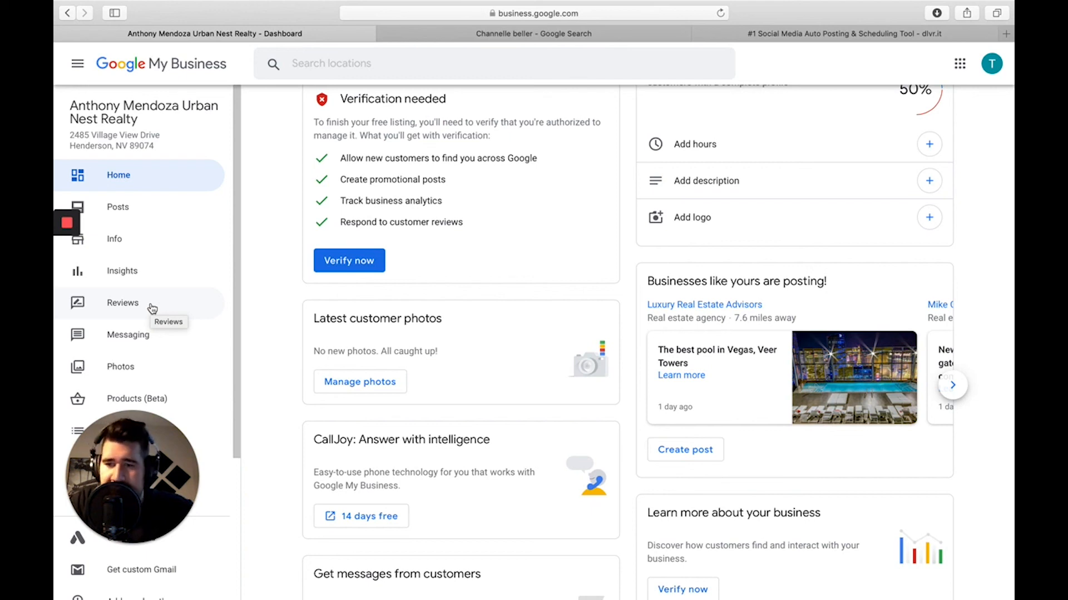
scroll(152, 309, down, 5)
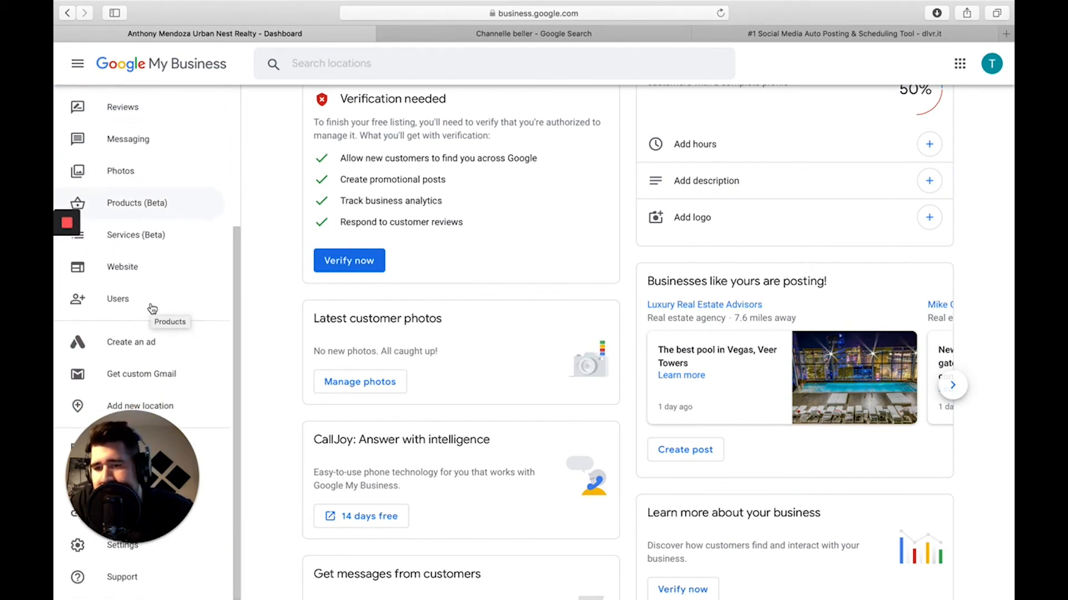
scroll(150, 307, up, 5)
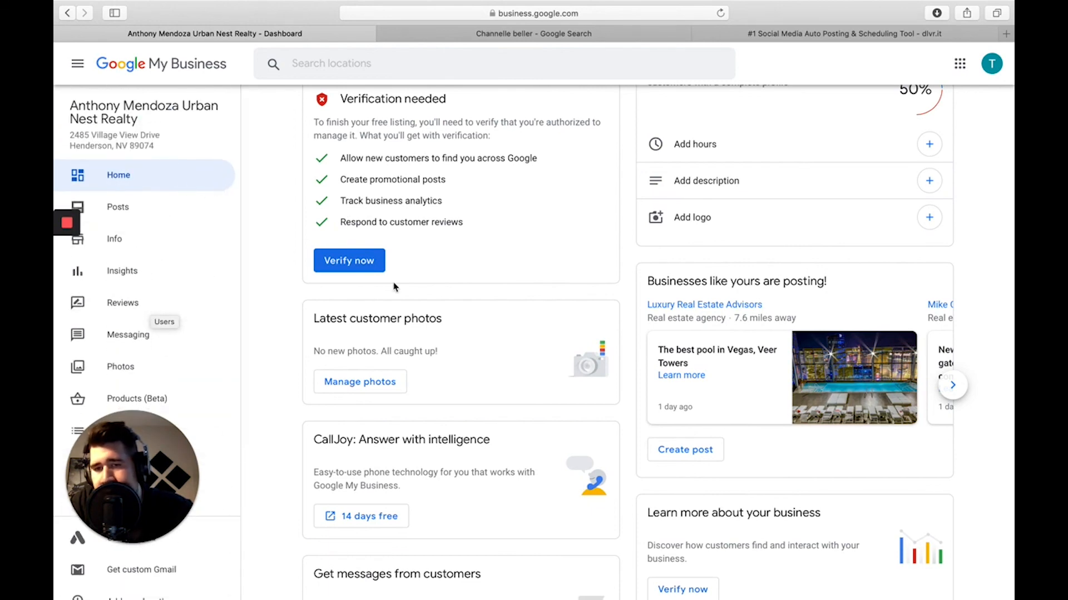
scroll(402, 287, up, 6)
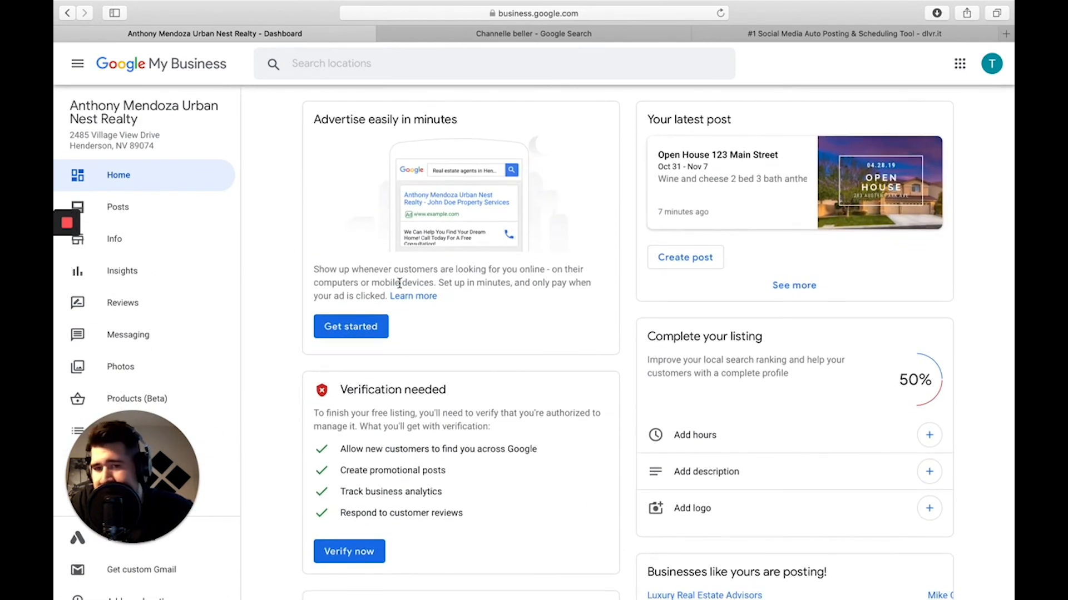